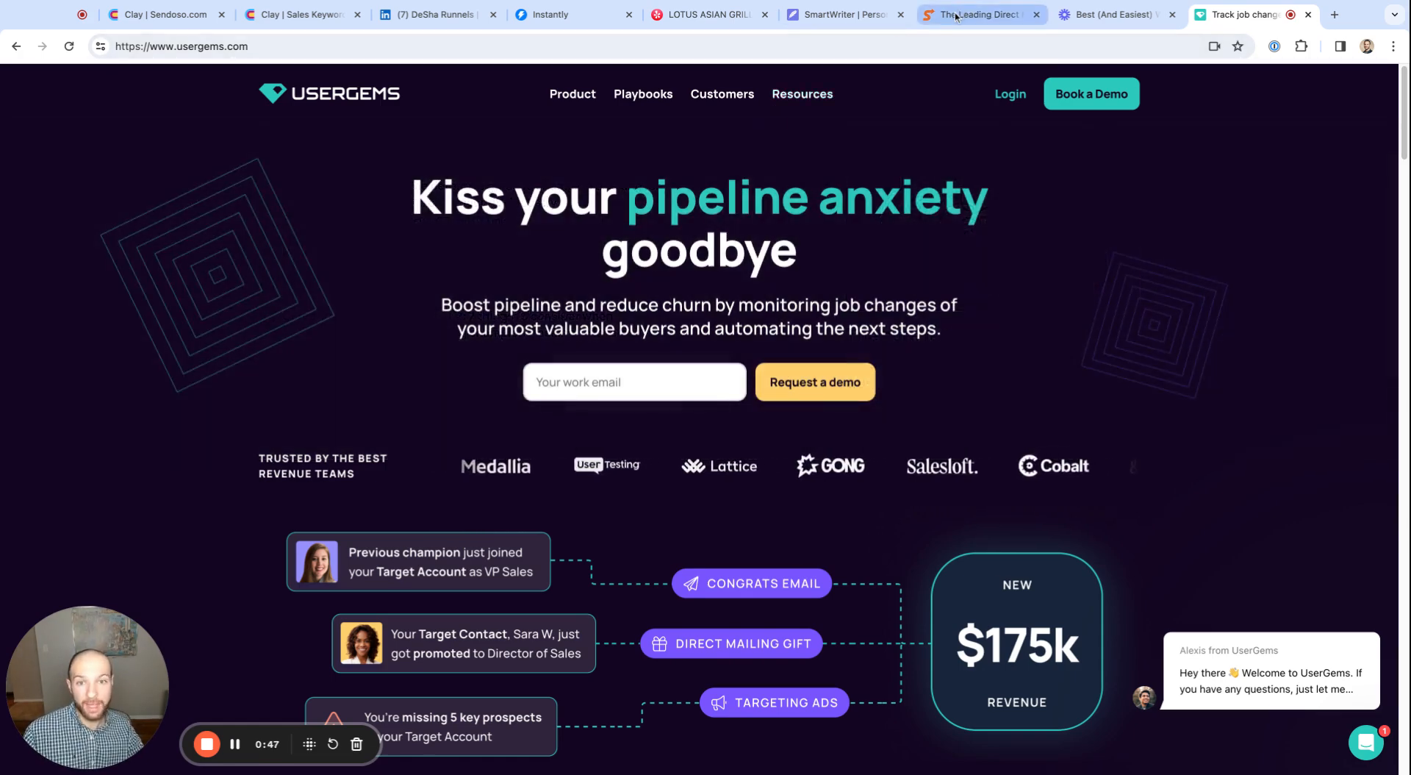
Switch to Instantly and open the analytics of the "Last 2 Years | Still There" campaign
{"action": "left_click", "coordinate": [962, 15]}
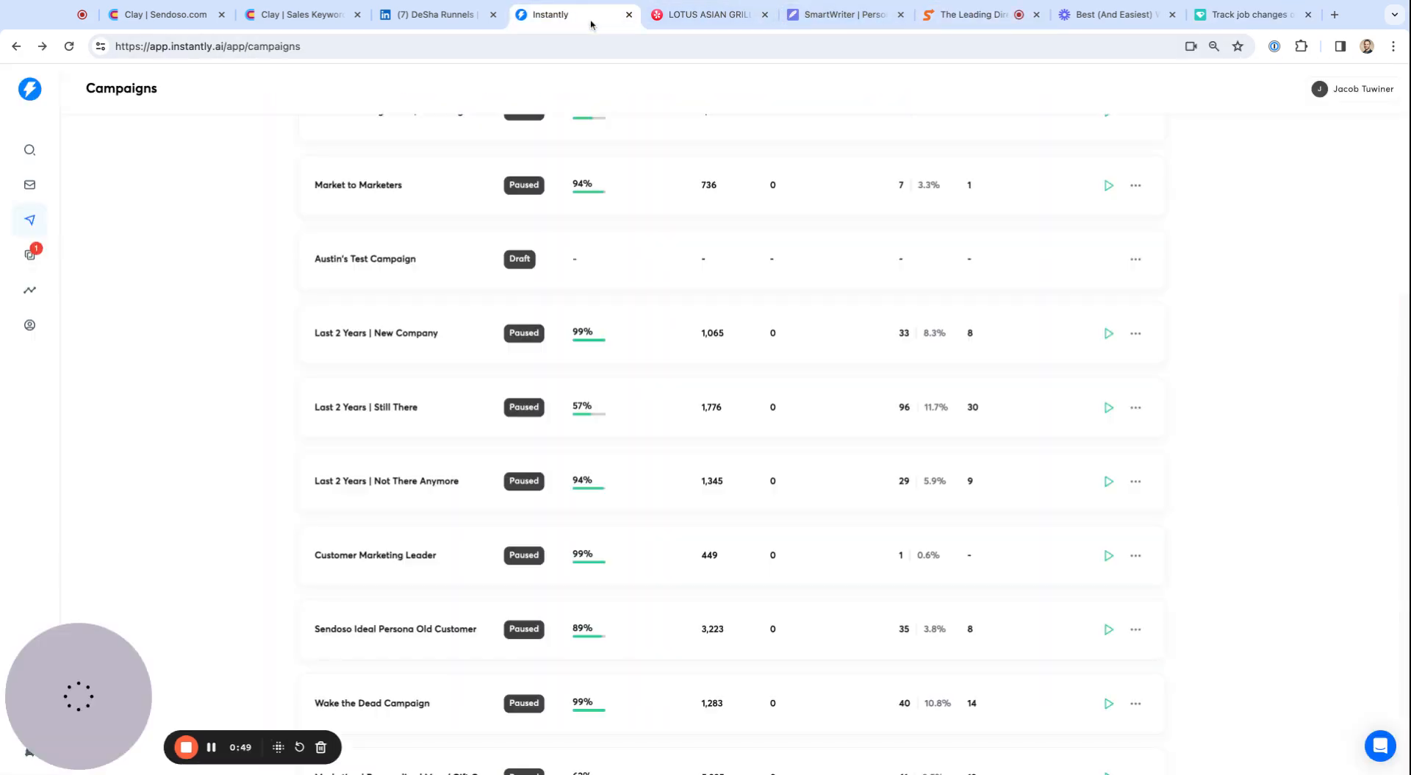
{"action": "left_click", "coordinate": [558, 14]}
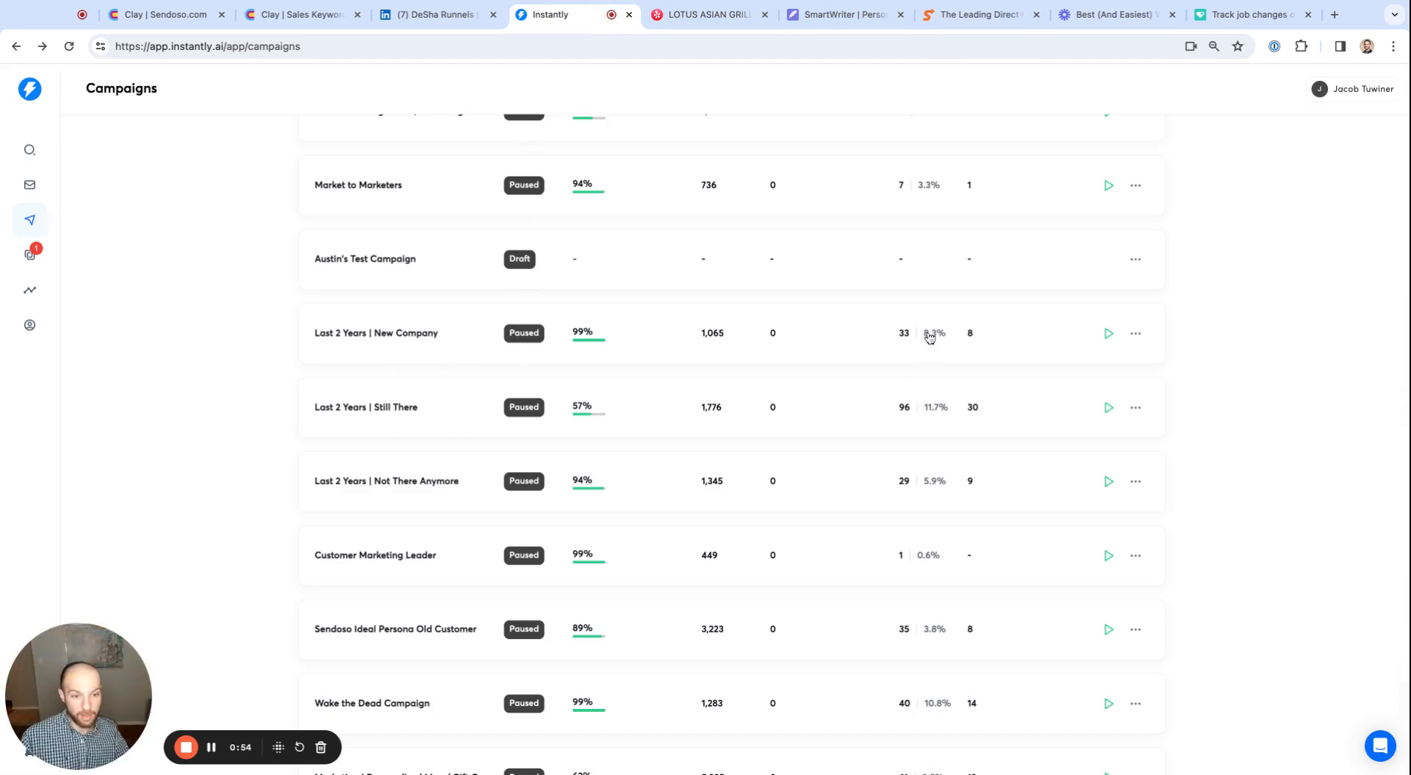
{"action": "left_click", "coordinate": [928, 419]}
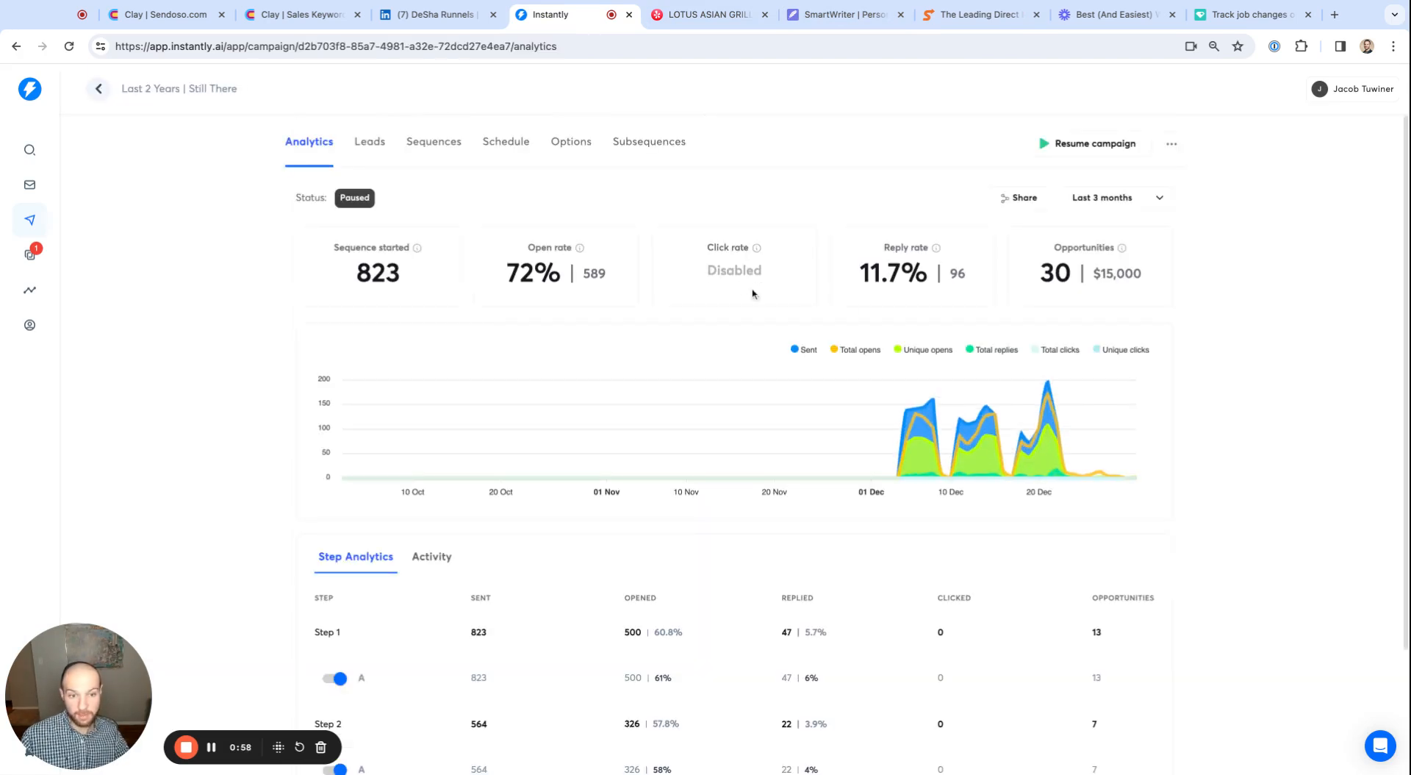
Check the campaign's opportunities figure and its prospect value setting, leaving the value as it is
{"action": "left_click_drag", "start_coordinate": [1037, 276], "coordinate": [1131, 274]}
{"action": "left_click", "coordinate": [1131, 275]}
{"action": "left_click", "coordinate": [753, 294]}
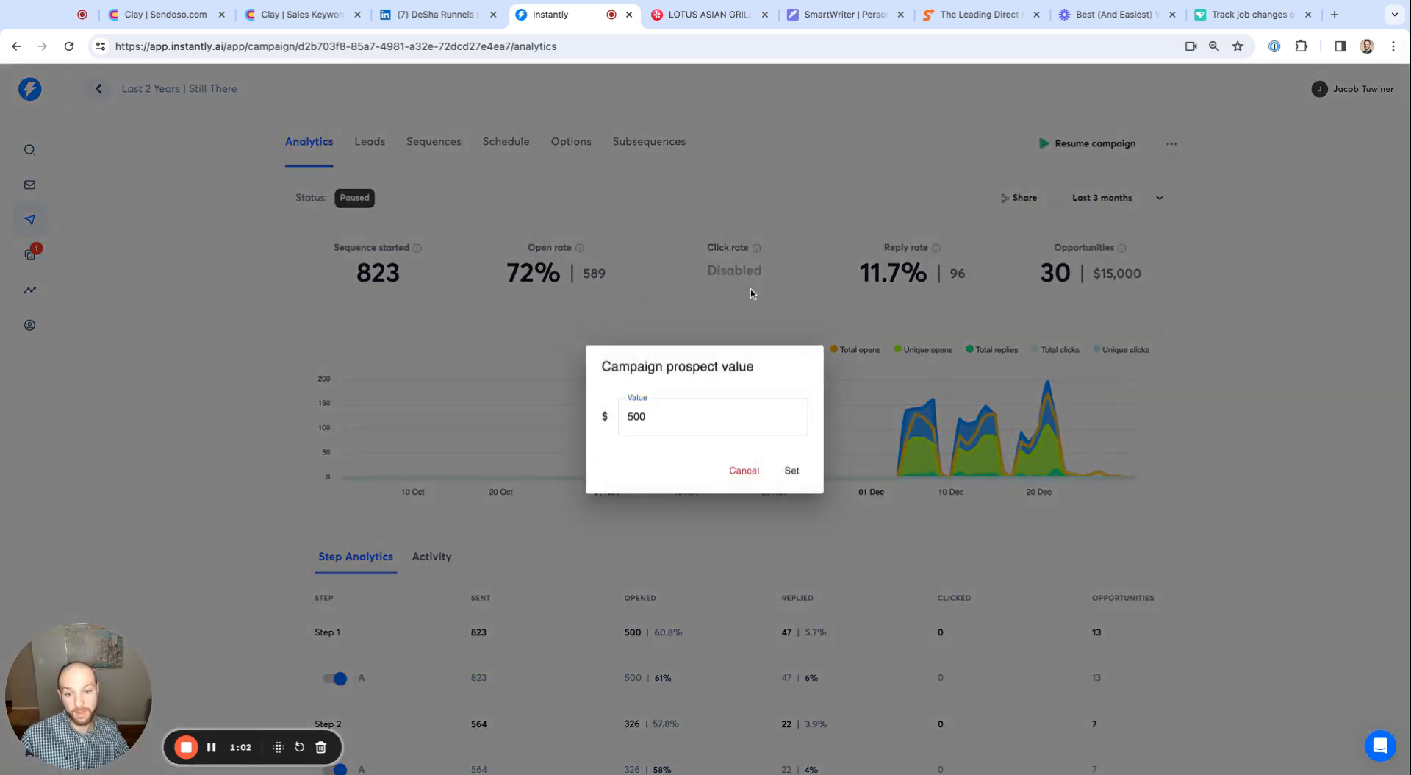
{"action": "left_click", "coordinate": [751, 294]}
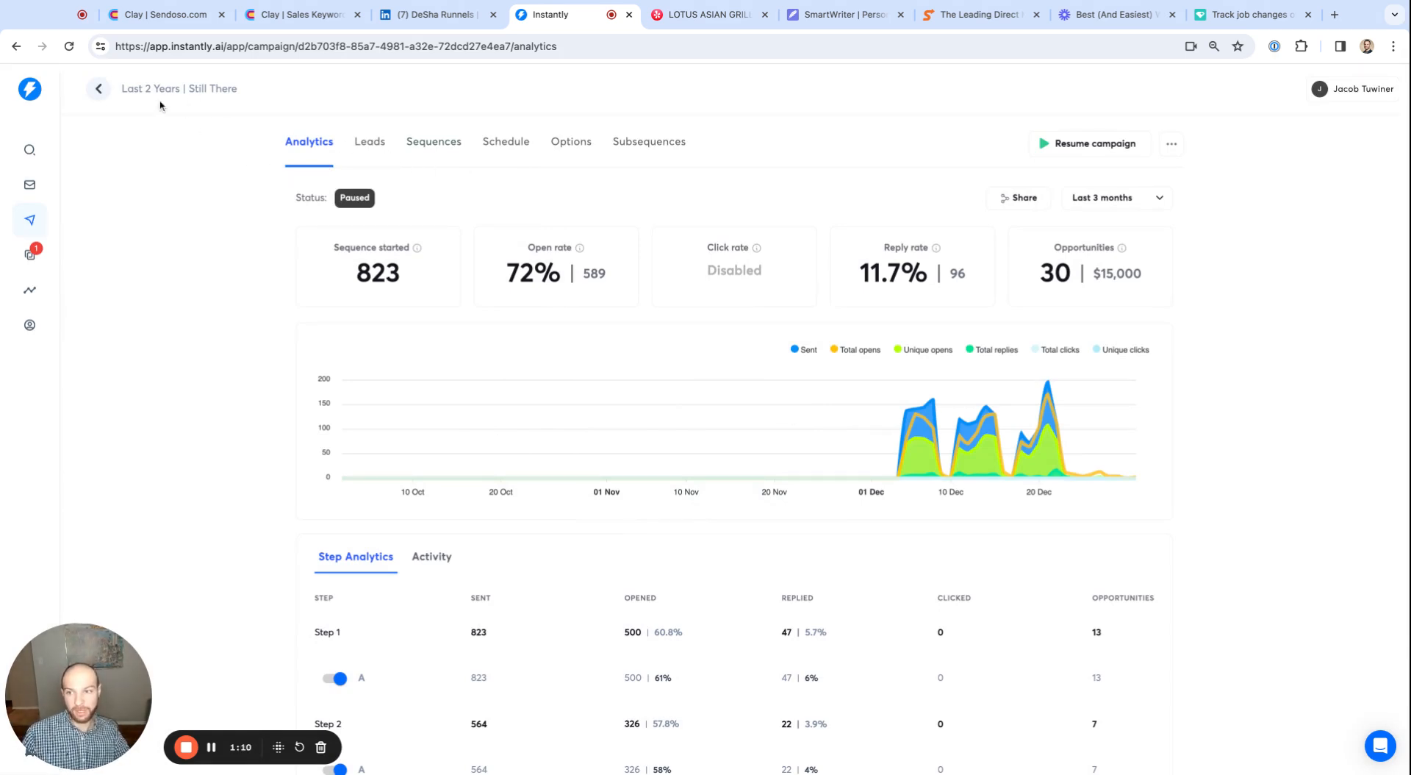
Return to the campaign list and open the email sequence of the "Last 2 Years | New Company" campaign
{"action": "left_click", "coordinate": [100, 89]}
{"action": "scroll", "coordinate": [371, 510], "scroll_direction": "down", "scroll_amount": 9}
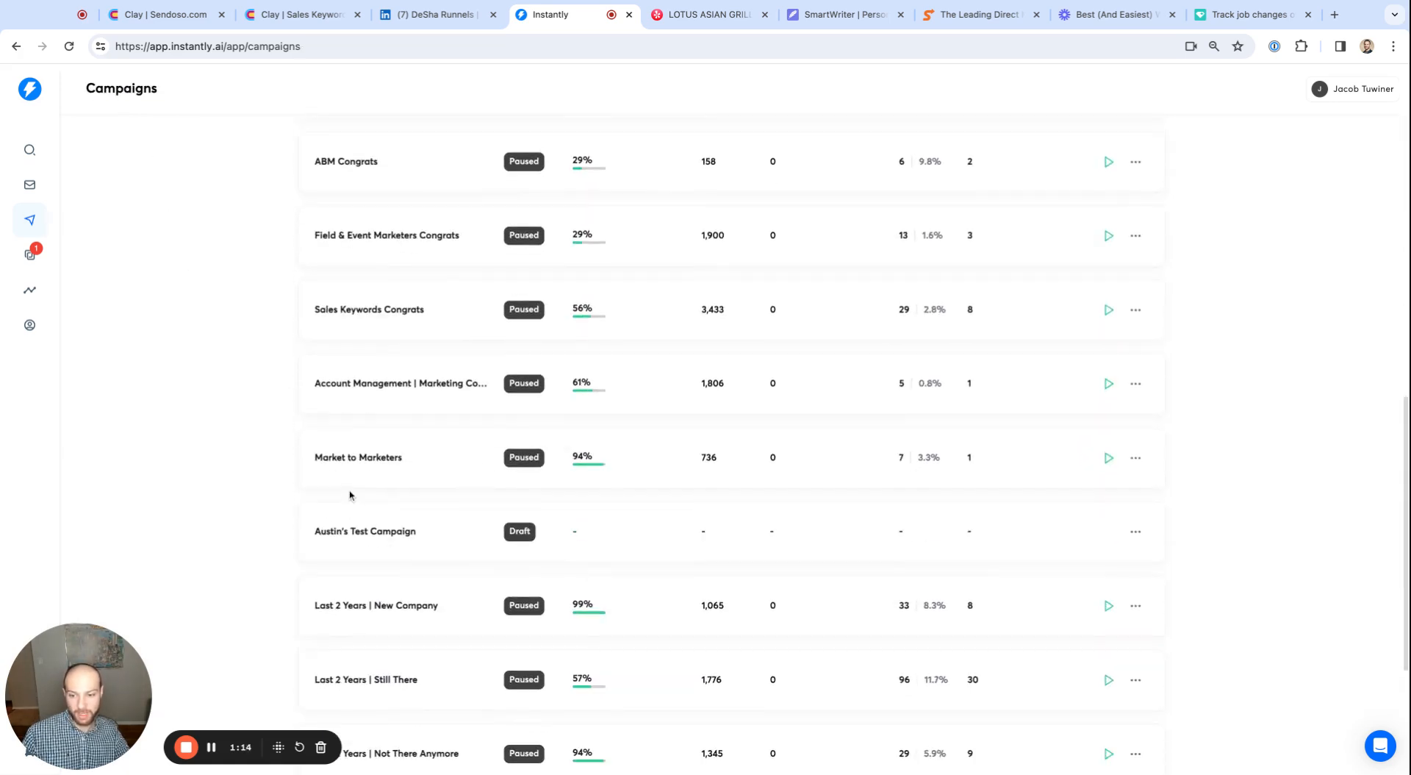
{"action": "left_click", "coordinate": [434, 574]}
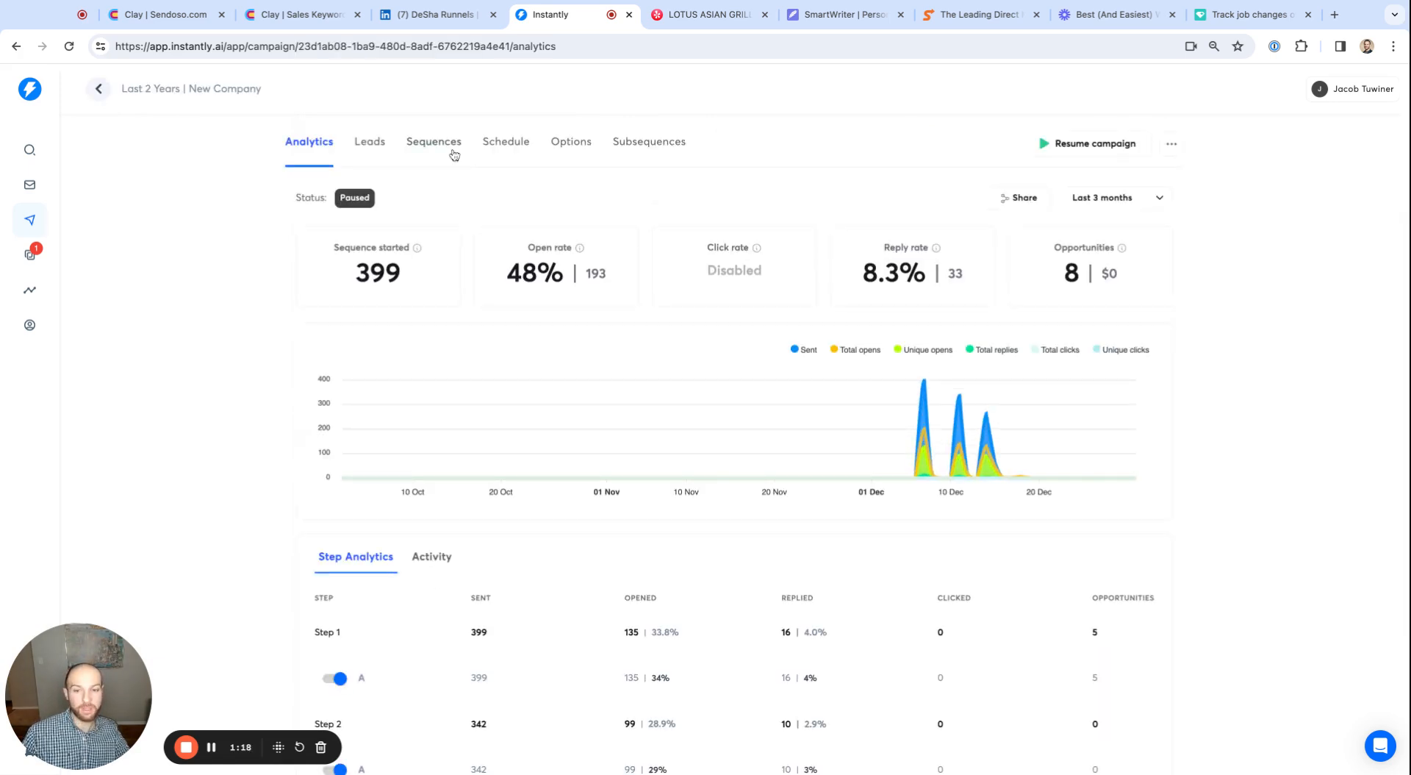
{"action": "left_click", "coordinate": [435, 143]}
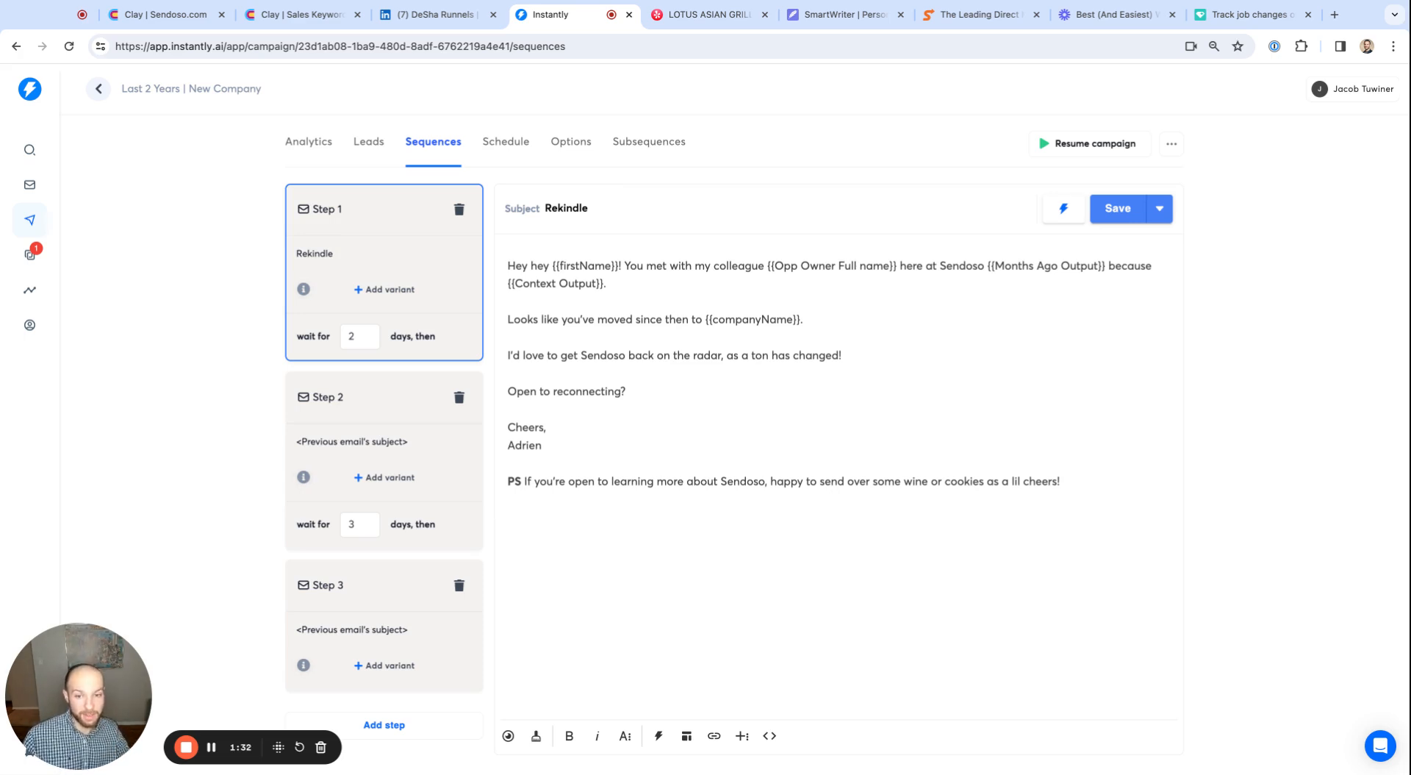
Preview the Step 1 "Rekindle" email and read how its opening fills in the colleague, months-ago and context variables
{"action": "left_click", "coordinate": [508, 736]}
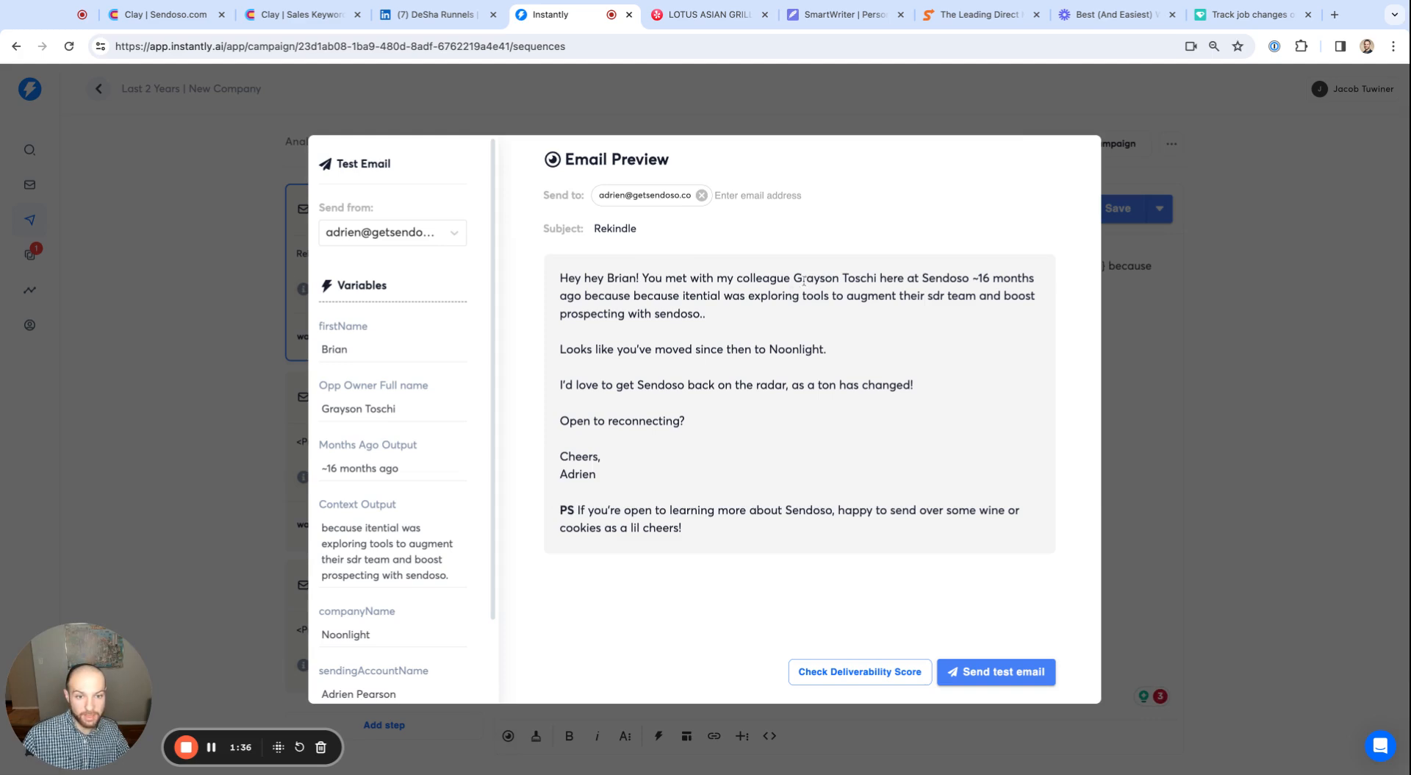
{"action": "left_click_drag", "start_coordinate": [792, 279], "coordinate": [884, 278]}
{"action": "left_click", "coordinate": [884, 278]}
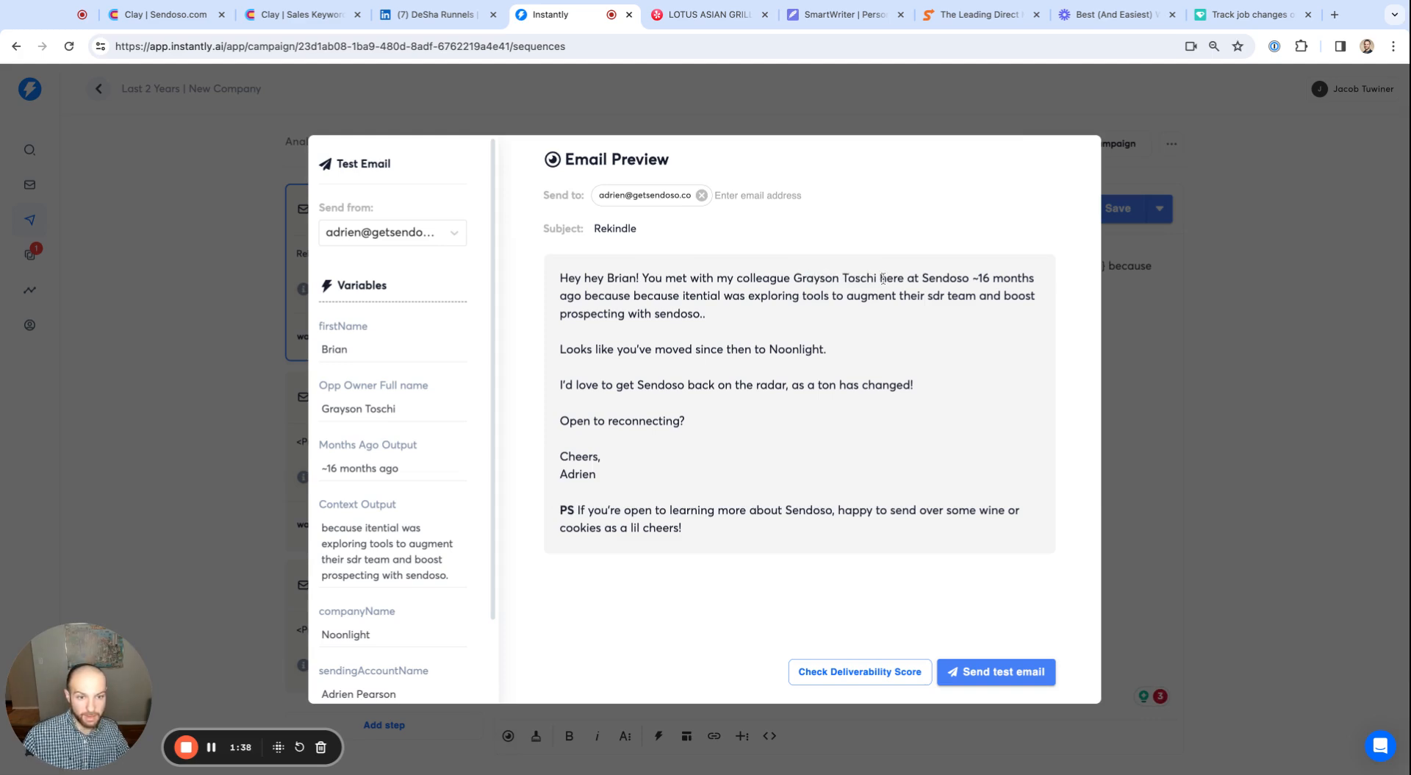
{"action": "left_click_drag", "start_coordinate": [970, 279], "coordinate": [682, 297]}
{"action": "left_click", "coordinate": [638, 297]}
{"action": "left_click", "coordinate": [679, 295]}
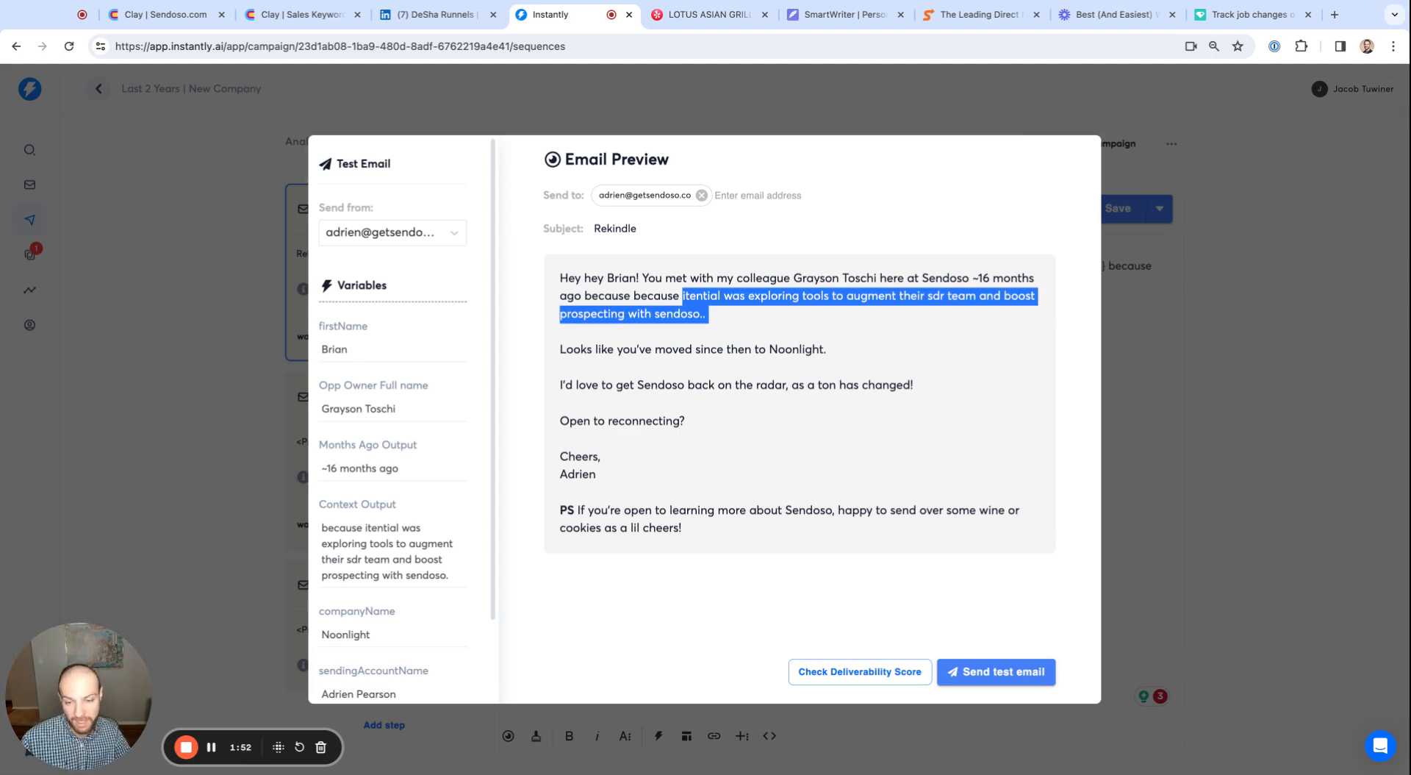
Read the rest of the previewed email, covering the company-move line, the reconnect pitch and the PS offer
{"action": "left_click_drag", "start_coordinate": [575, 350], "coordinate": [769, 352]}
{"action": "left_click", "coordinate": [855, 360]}
{"action": "left_click", "coordinate": [663, 364]}
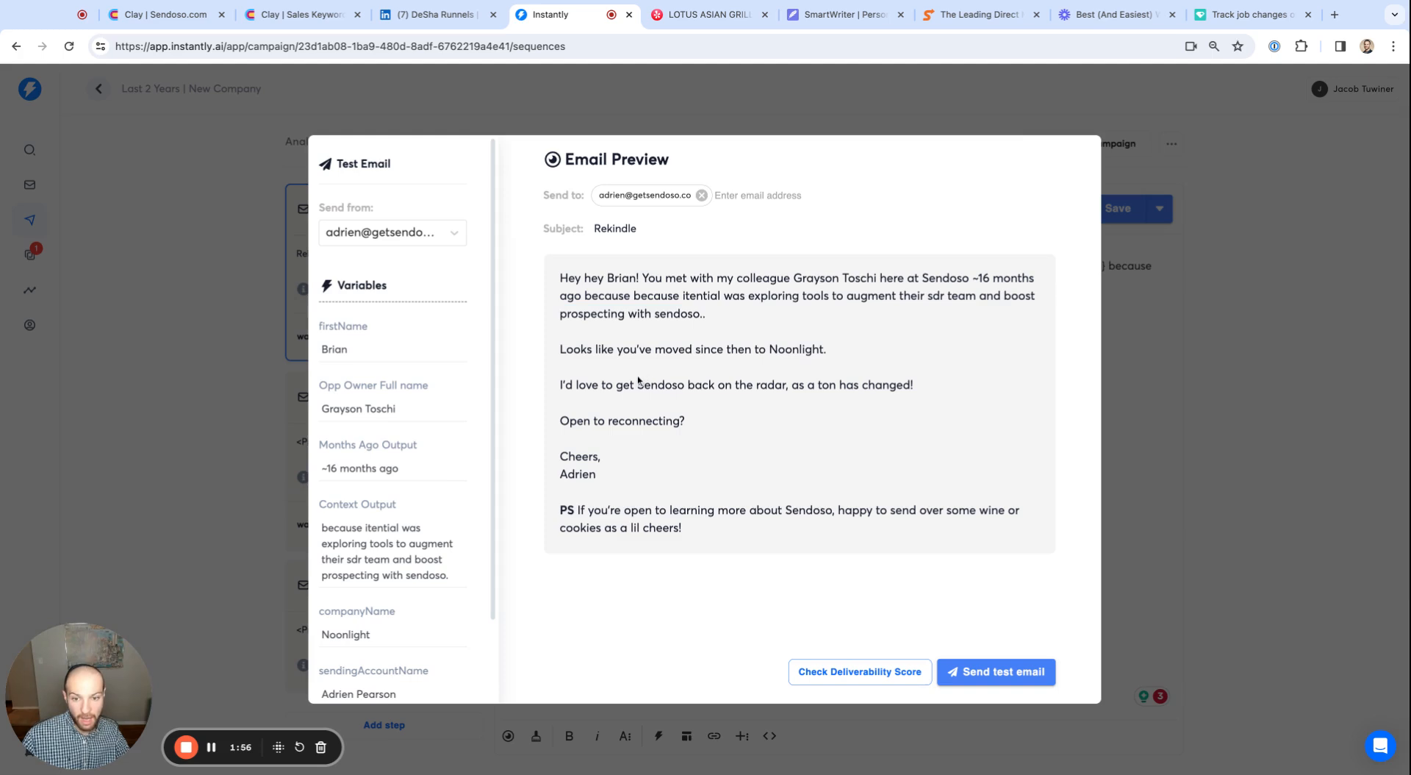
{"action": "left_click_drag", "start_coordinate": [552, 386], "coordinate": [888, 388]}
{"action": "left_click", "coordinate": [867, 389]}
{"action": "left_click_drag", "start_coordinate": [561, 504], "coordinate": [782, 511]}
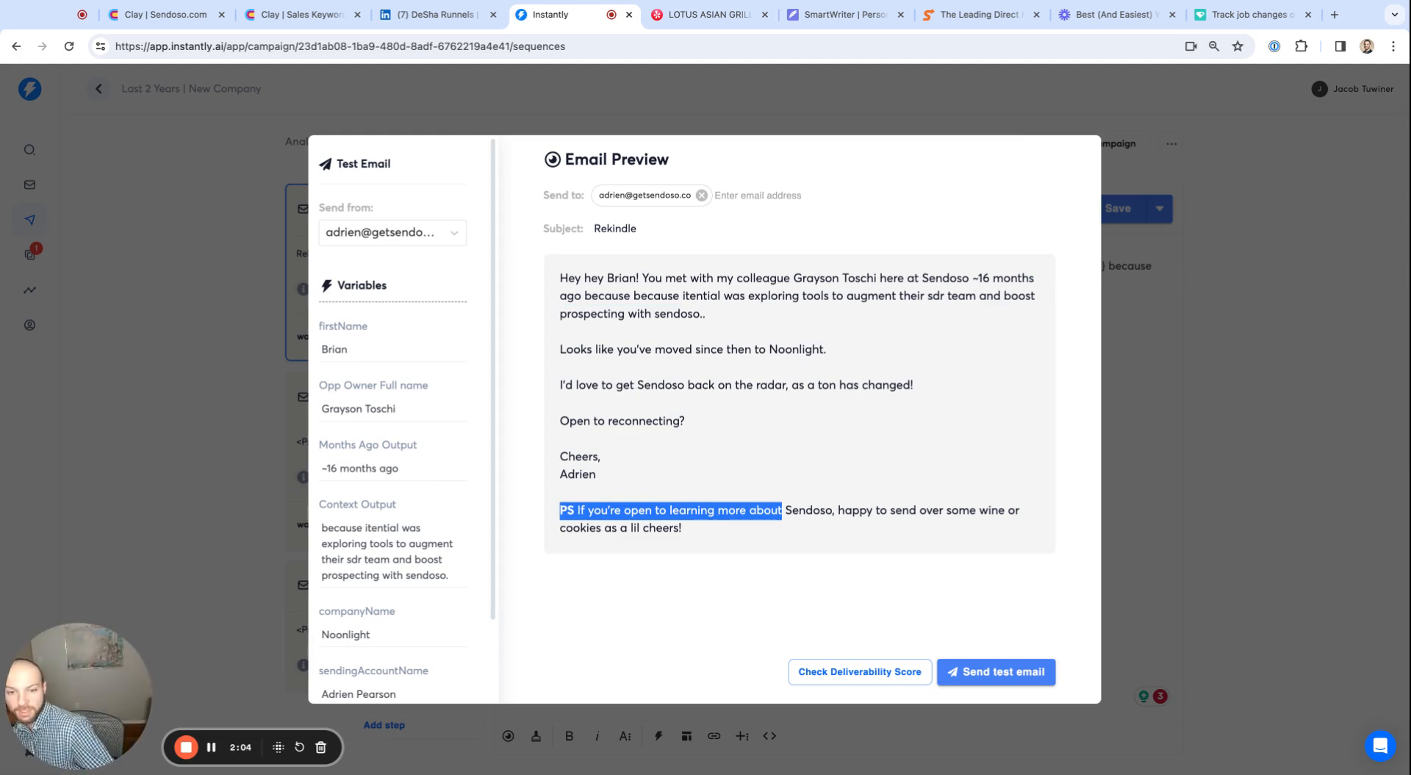
{"action": "left_click", "coordinate": [783, 510]}
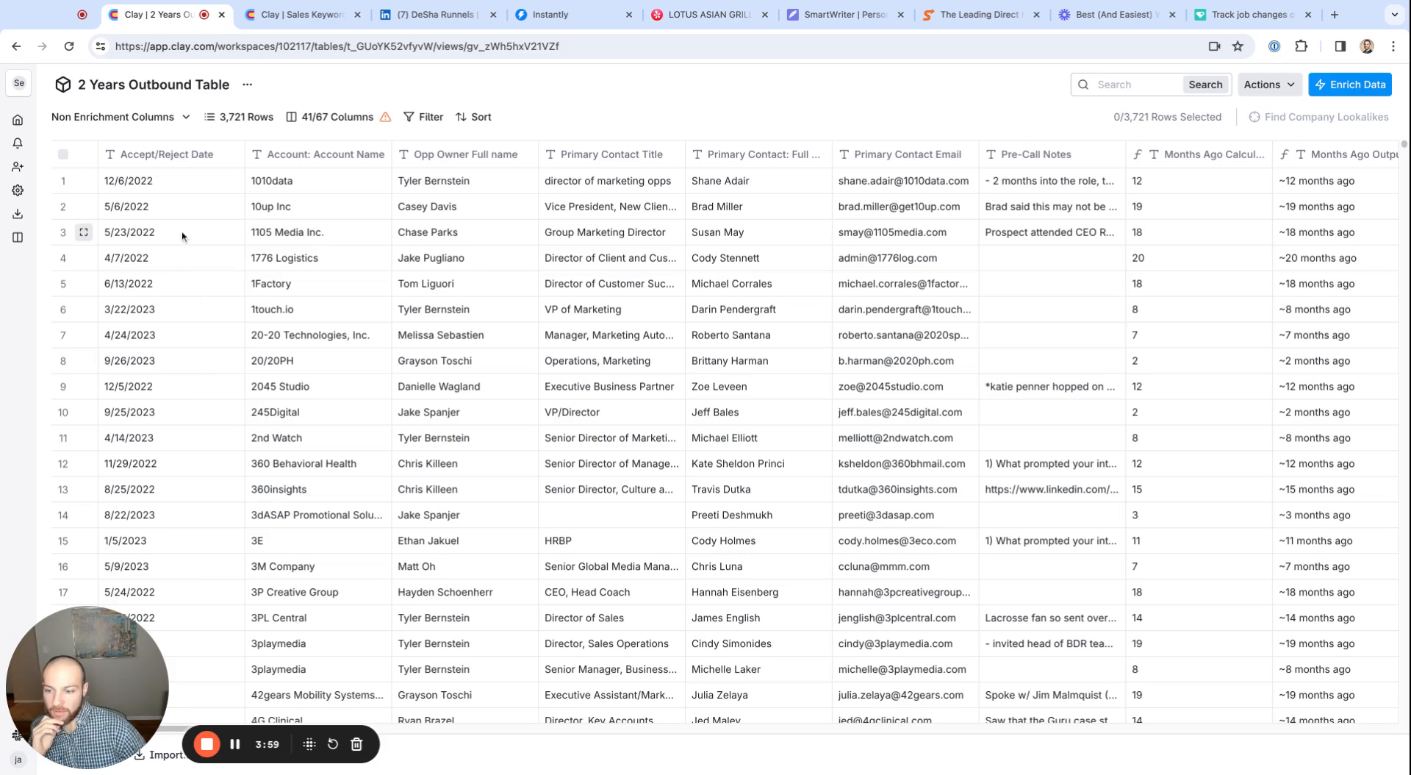
In Clay's 2 Years Outbound Table, examine the date, account name, opportunity owner, contact title, full name and email columns
{"action": "left_click_drag", "start_coordinate": [170, 180], "coordinate": [128, 509]}
{"action": "left_click_drag", "start_coordinate": [265, 181], "coordinate": [308, 437]}
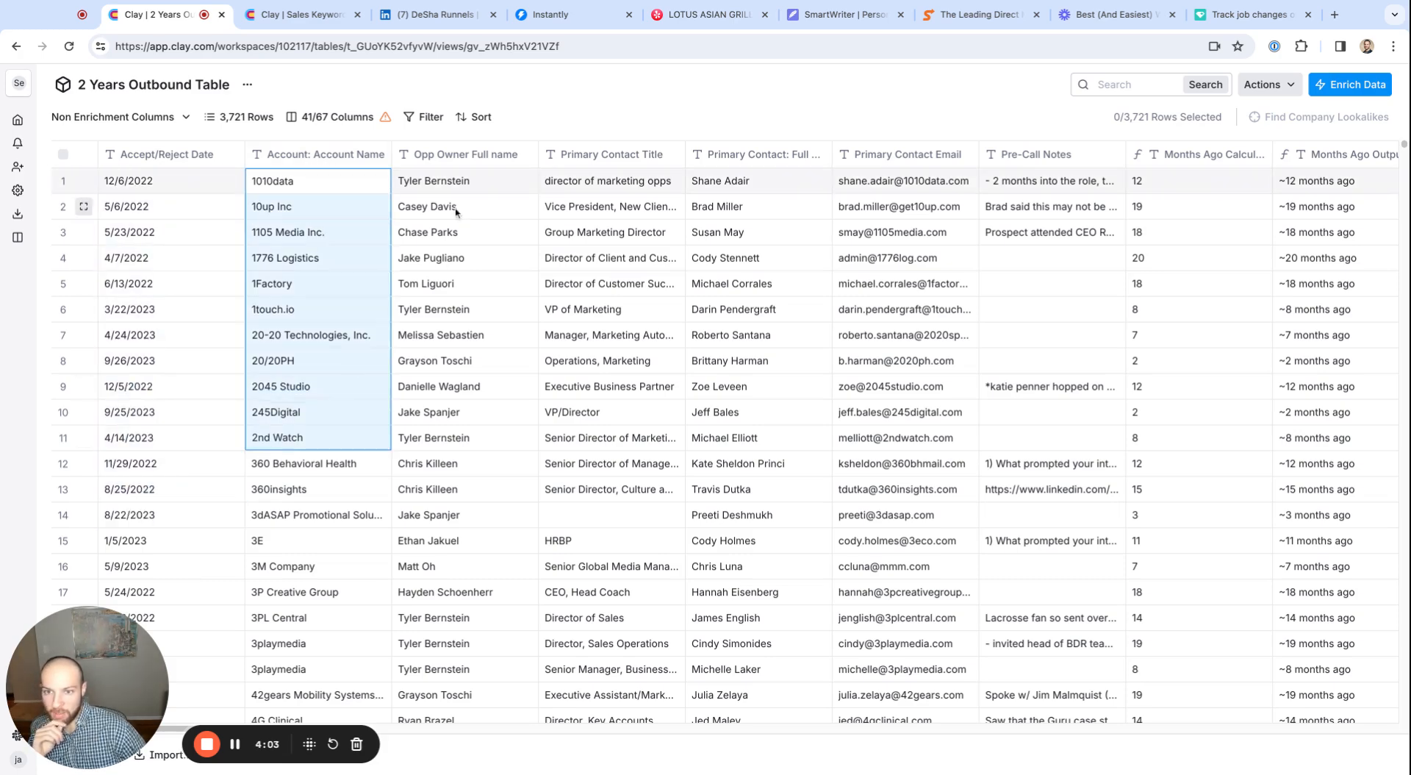
{"action": "left_click_drag", "start_coordinate": [463, 184], "coordinate": [471, 668]}
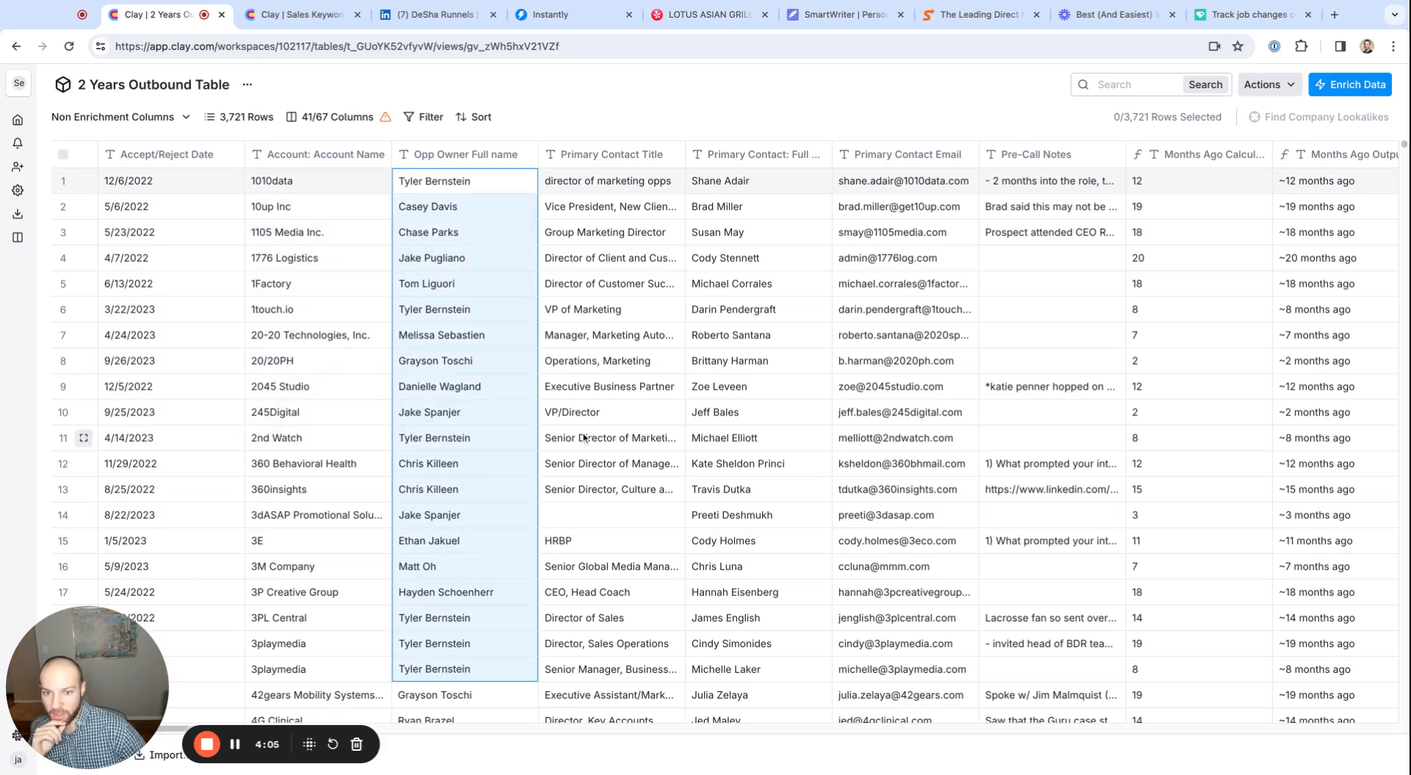
{"action": "left_click_drag", "start_coordinate": [606, 183], "coordinate": [610, 643]}
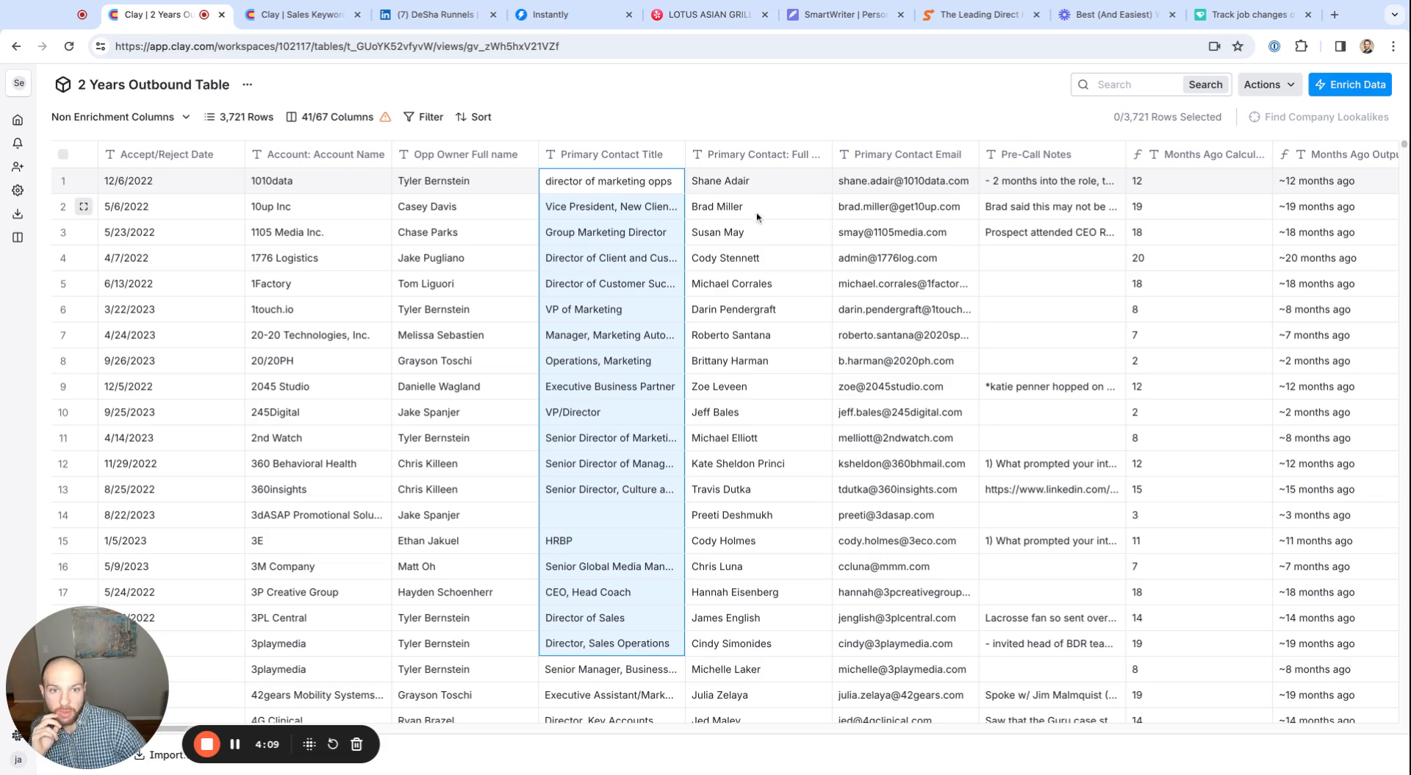
{"action": "left_click_drag", "start_coordinate": [746, 183], "coordinate": [757, 695]}
{"action": "left_click_drag", "start_coordinate": [904, 232], "coordinate": [904, 592]}
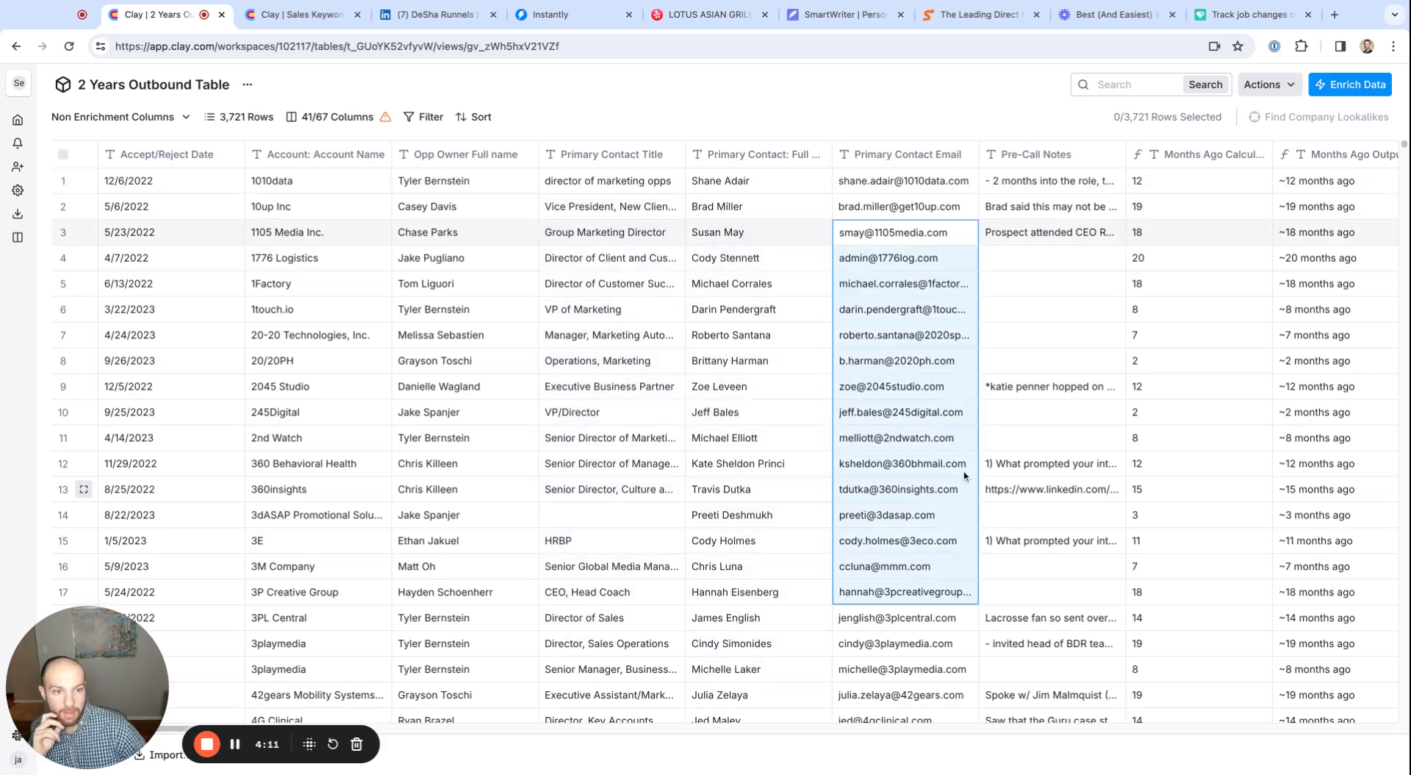
Look through the Pre-Call Notes column to see what notes exist for the contacts
{"action": "left_click_drag", "start_coordinate": [1046, 184], "coordinate": [1007, 643]}
{"action": "scroll", "coordinate": [1048, 188], "scroll_direction": "down", "scroll_amount": 9}
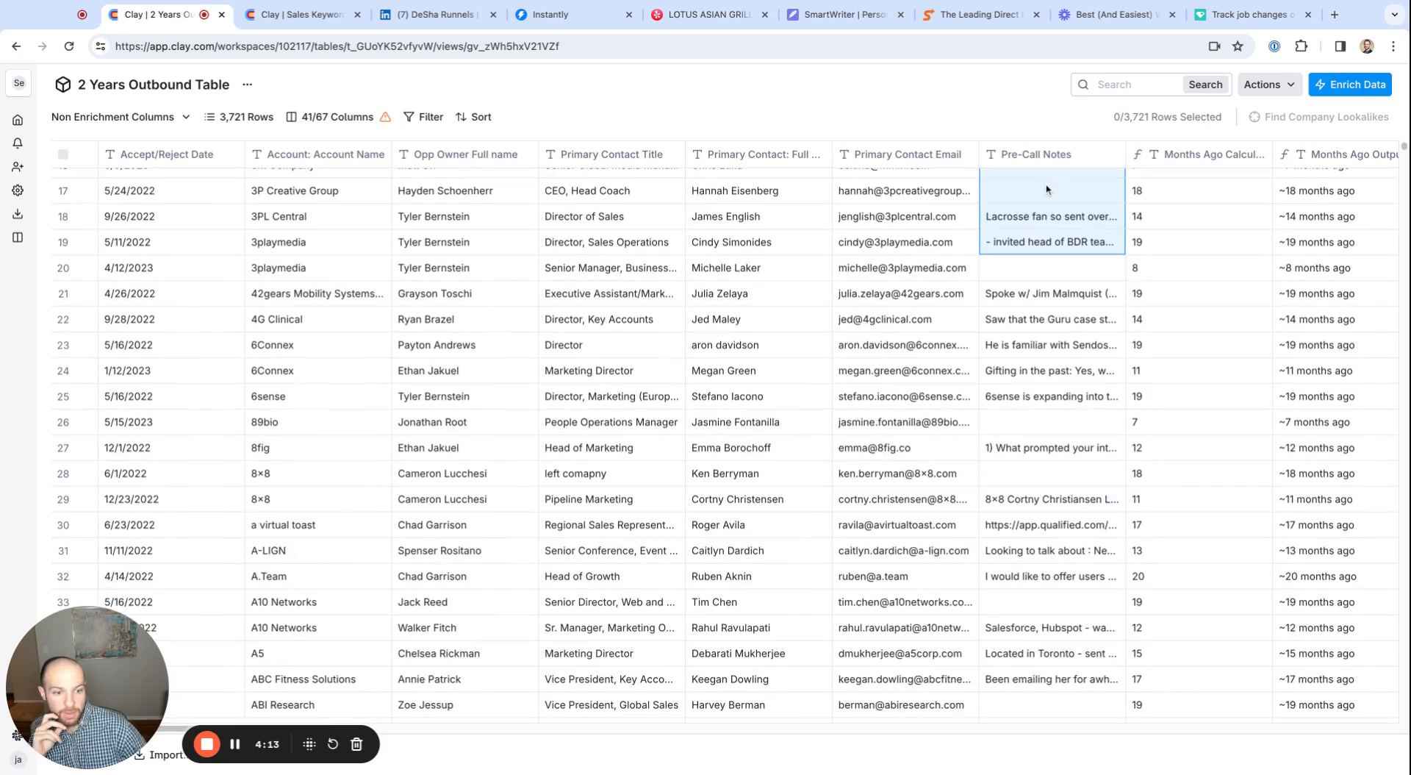
{"action": "left_click_drag", "start_coordinate": [1048, 189], "coordinate": [1043, 577]}
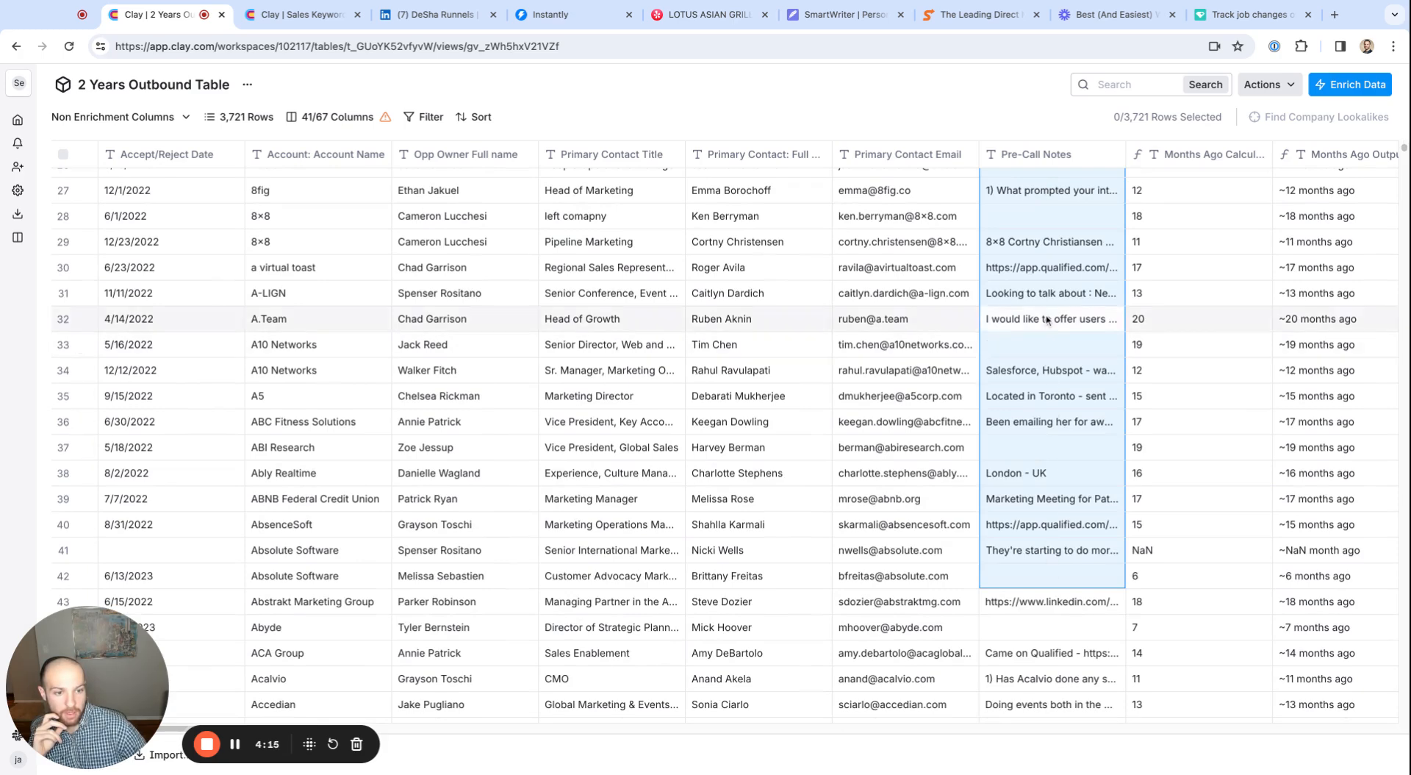
{"action": "mouse_move", "coordinate": [1053, 307]}
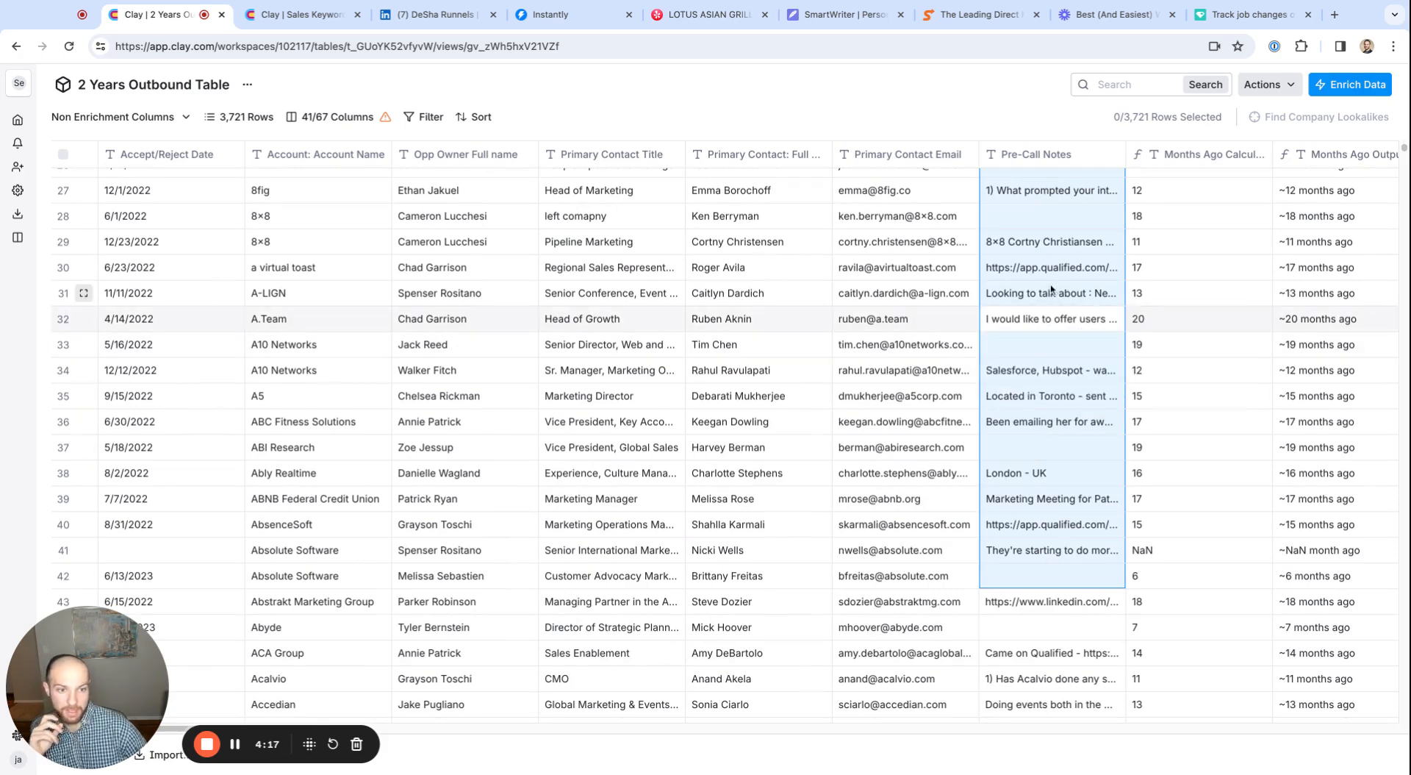
{"action": "scroll", "coordinate": [1058, 309], "scroll_direction": "up", "scroll_amount": 3}
{"action": "scroll", "coordinate": [1060, 320], "scroll_direction": "up", "scroll_amount": 6}
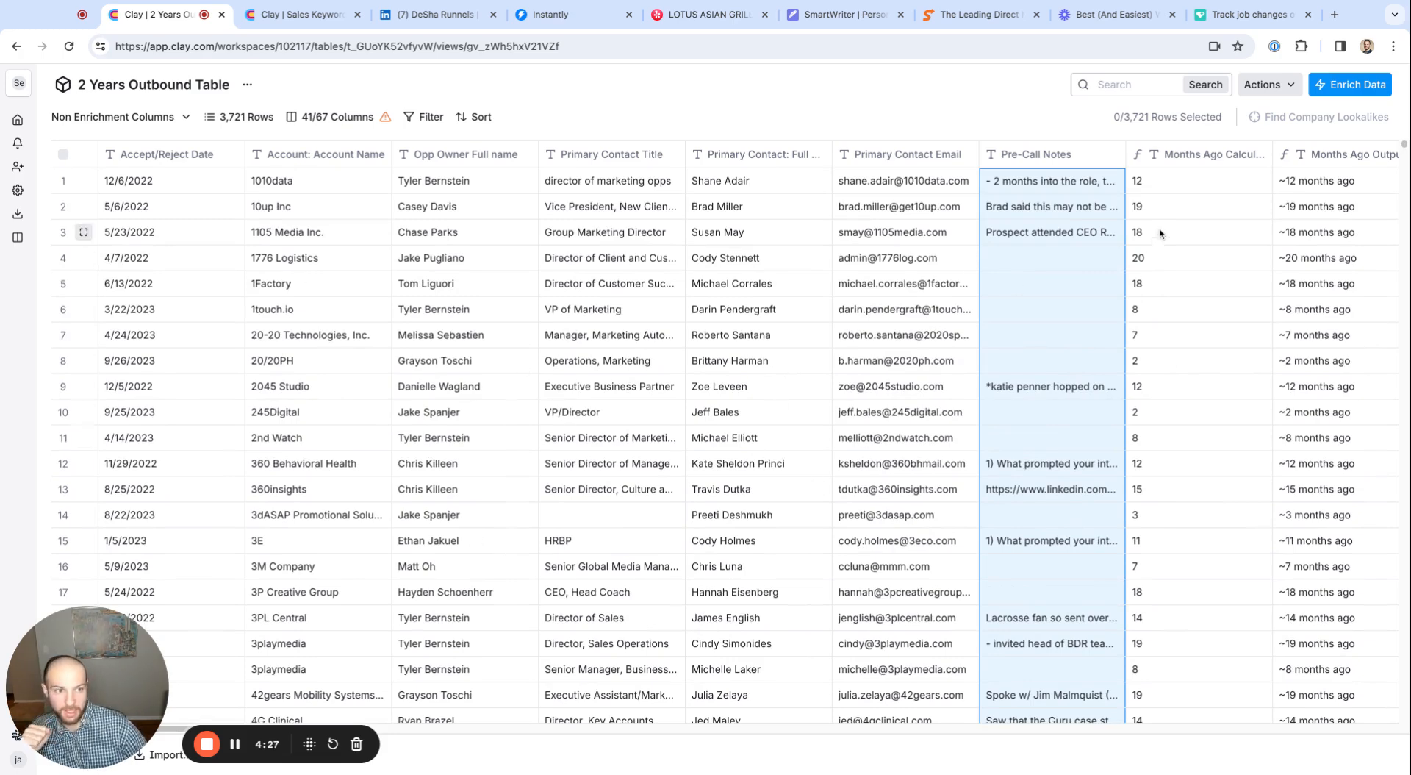
Examine the months-ago calculation column and the Months Ago Output column derived from it
{"action": "left_click_drag", "start_coordinate": [1211, 206], "coordinate": [1193, 549]}
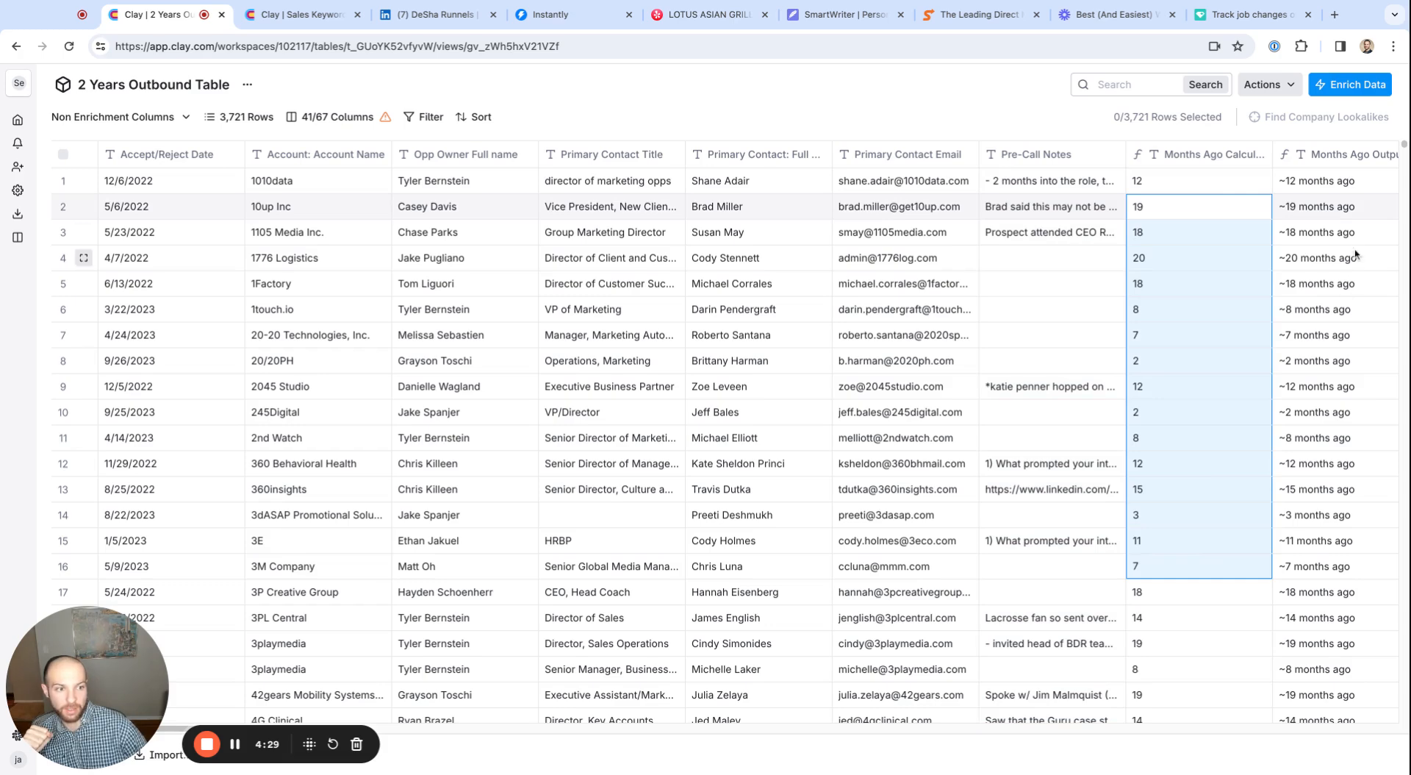
{"action": "left_click_drag", "start_coordinate": [1354, 188], "coordinate": [1297, 597]}
{"action": "scroll", "coordinate": [1323, 540], "scroll_direction": "down", "scroll_amount": 1}
{"action": "scroll", "coordinate": [1323, 368], "scroll_direction": "up", "scroll_amount": 1}
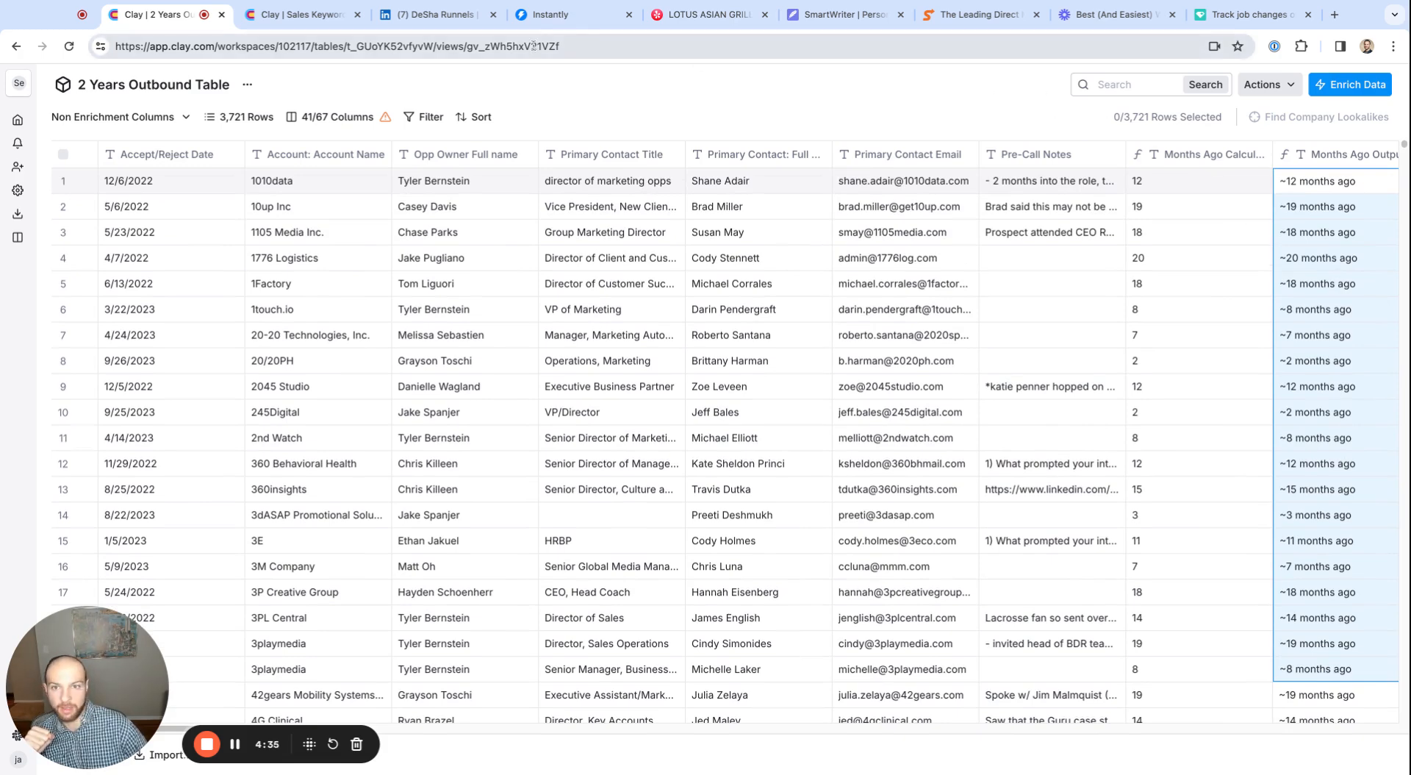
{"action": "left_click", "coordinate": [540, 22]}
{"action": "left_click_drag", "start_coordinate": [983, 274], "coordinate": [1022, 278]}
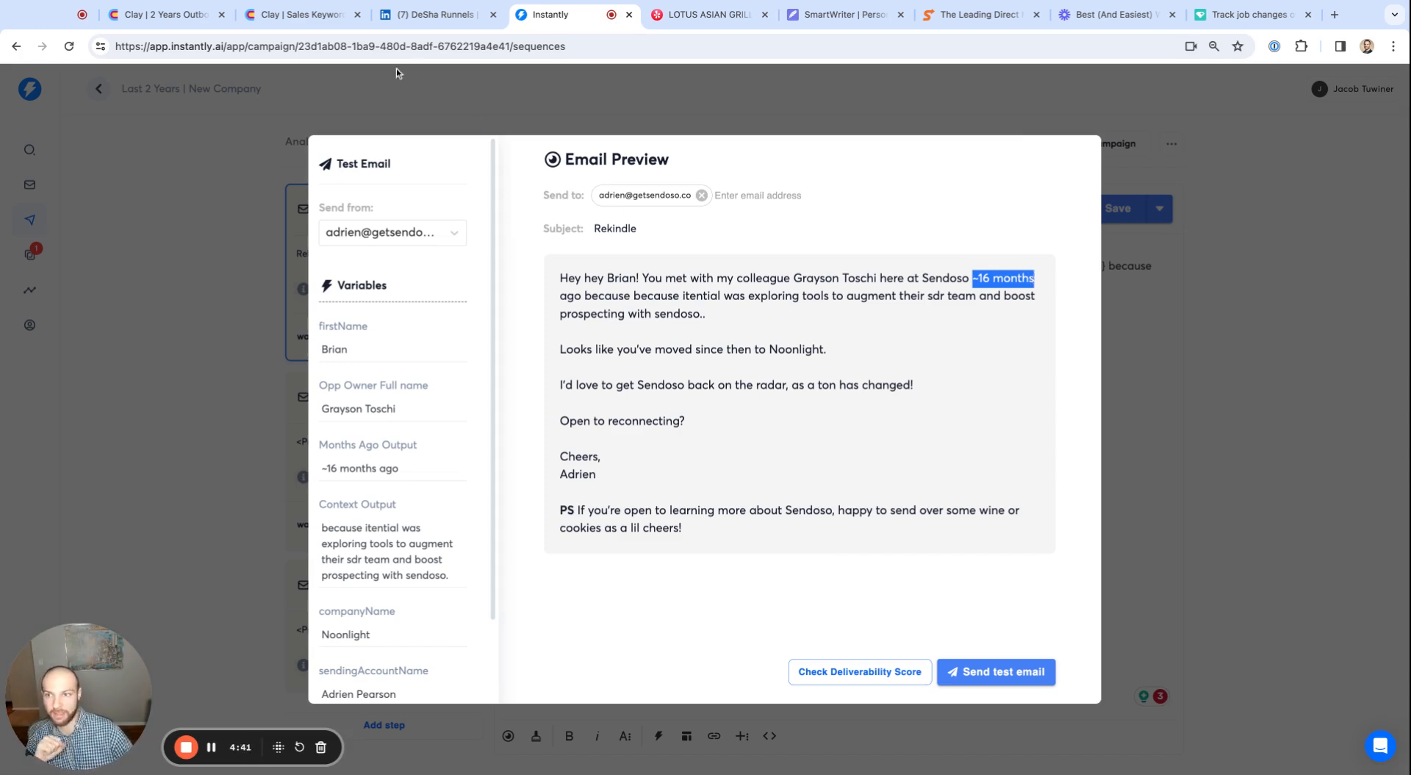
{"action": "left_click", "coordinate": [158, 14]}
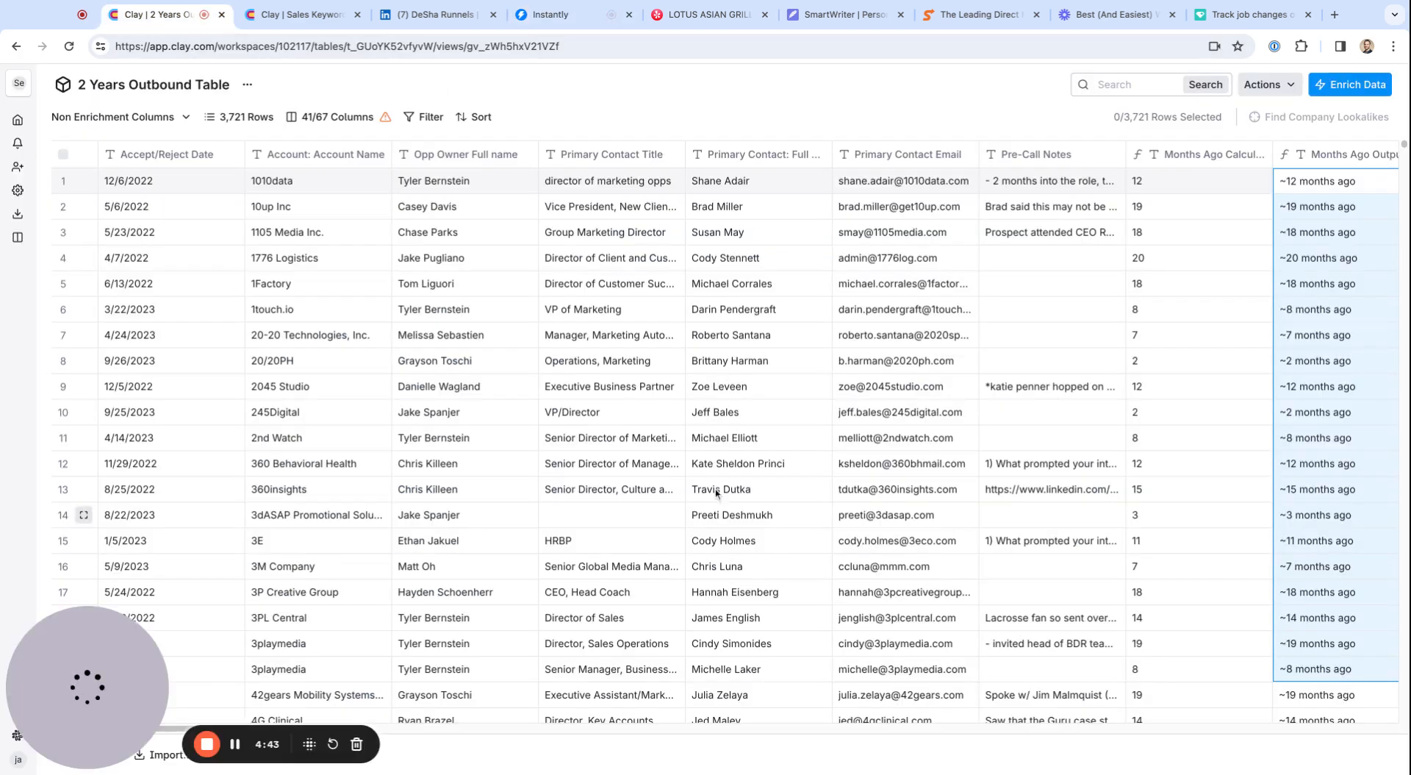
{"action": "left_click_drag", "start_coordinate": [177, 257], "coordinate": [164, 489]}
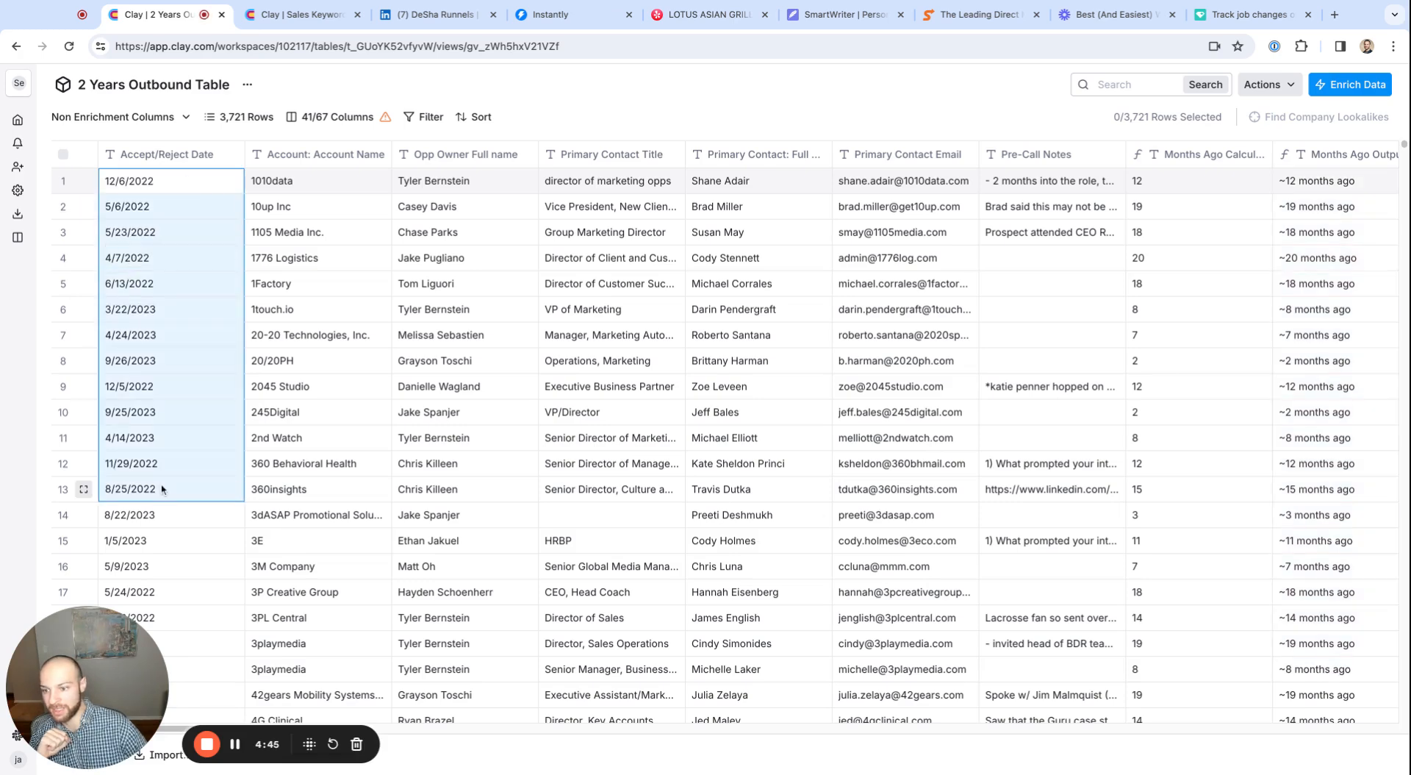
{"action": "left_click_drag", "start_coordinate": [1354, 228], "coordinate": [1354, 617]}
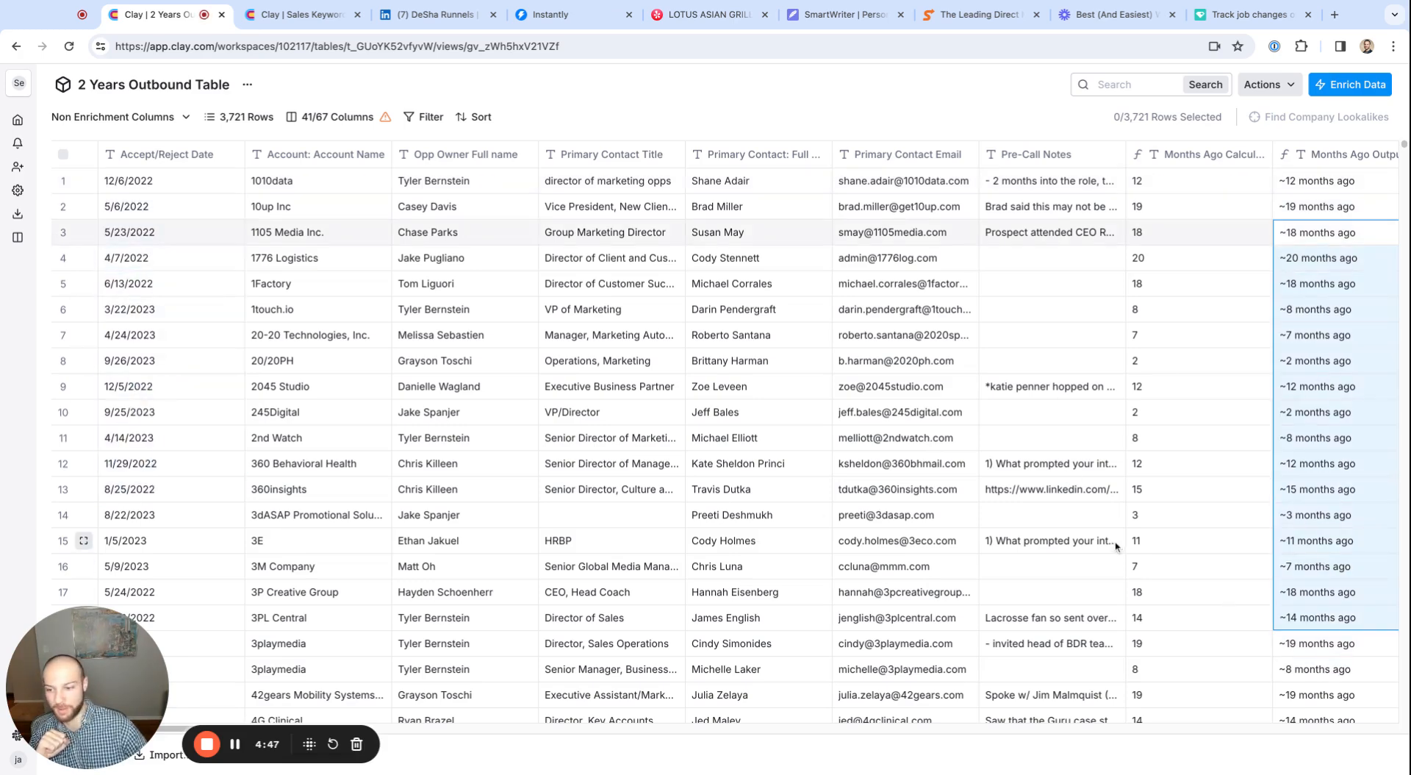
Examine the first row's Accept/Reject Date together with the Primary Contact Title and full name columns
{"action": "left_click_drag", "start_coordinate": [85, 654], "coordinate": [398, 609]}
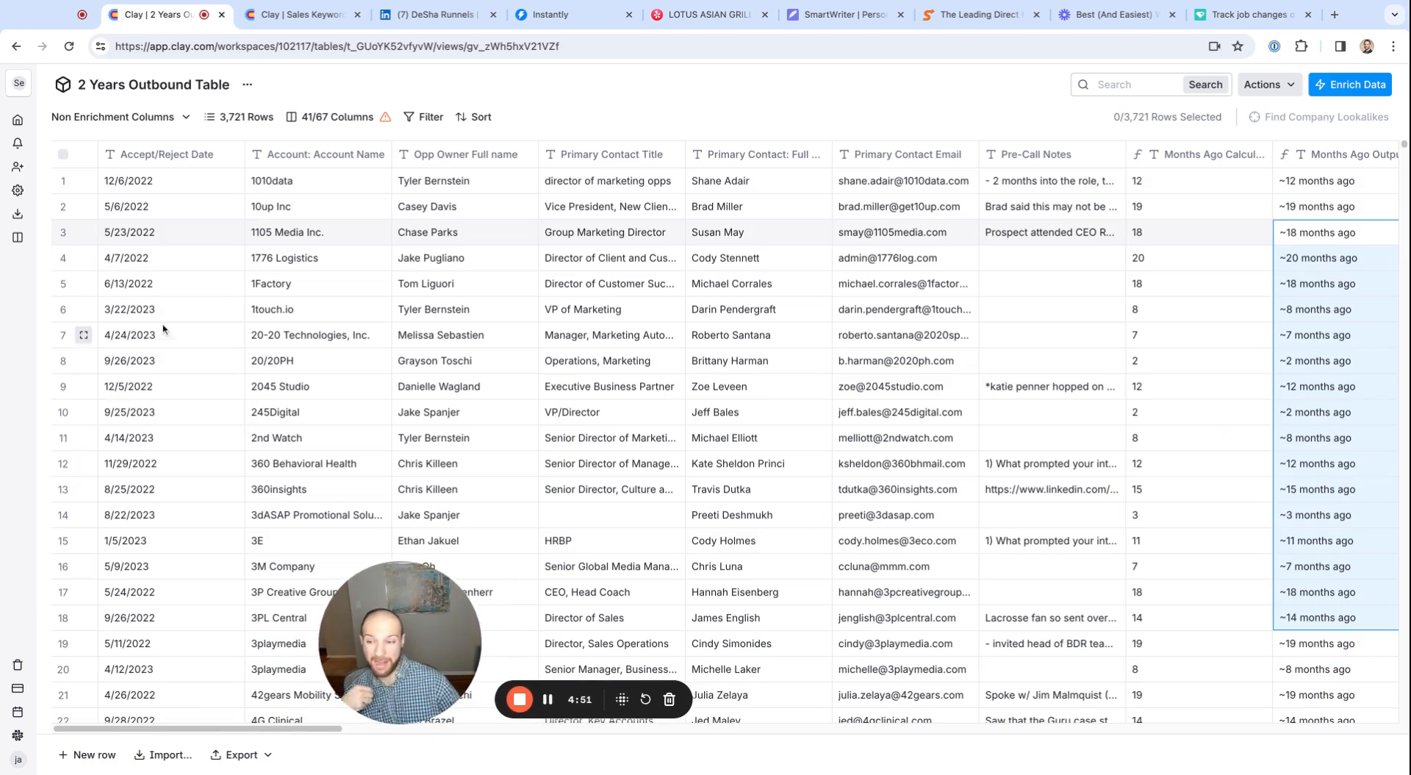
{"action": "left_click", "coordinate": [145, 181]}
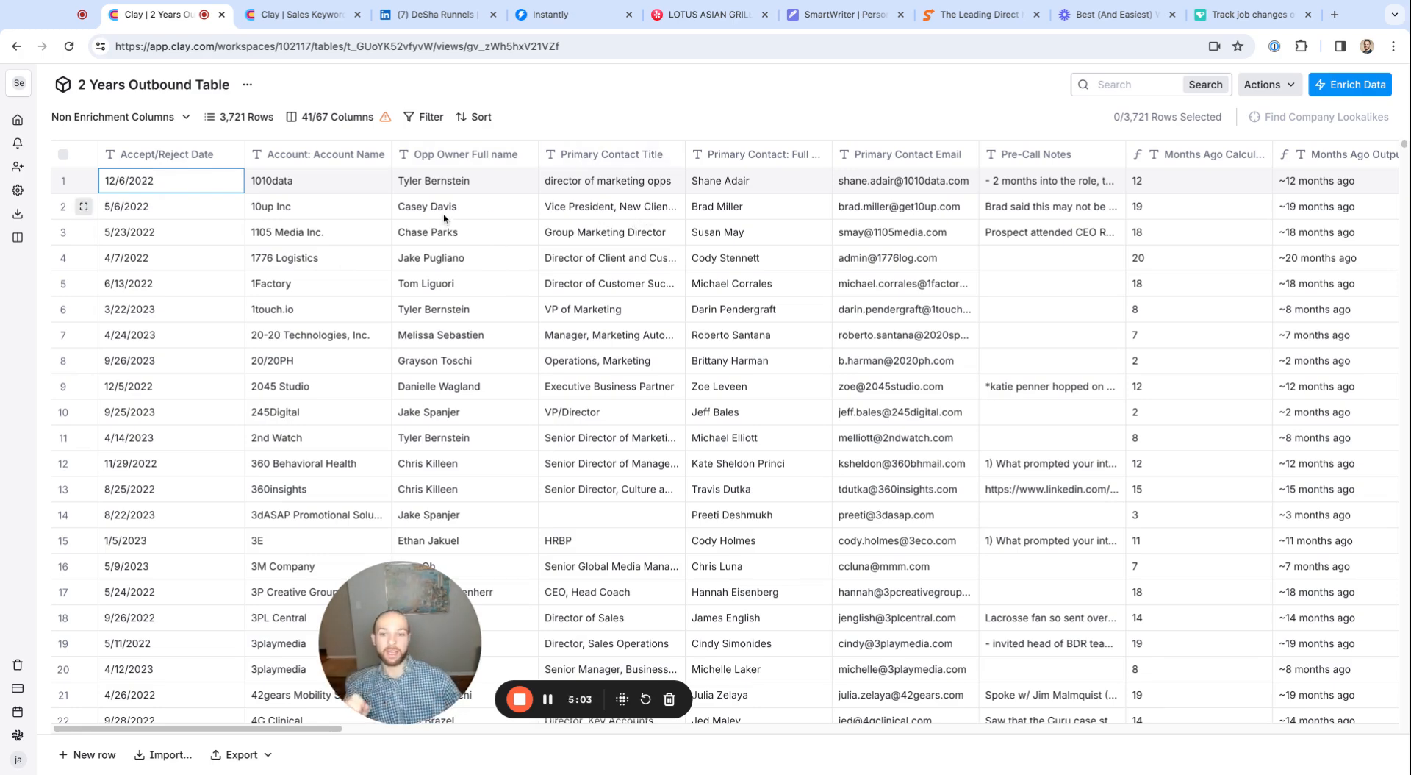
{"action": "left_click_drag", "start_coordinate": [562, 183], "coordinate": [610, 489]}
{"action": "left_click_drag", "start_coordinate": [624, 178], "coordinate": [735, 592]}
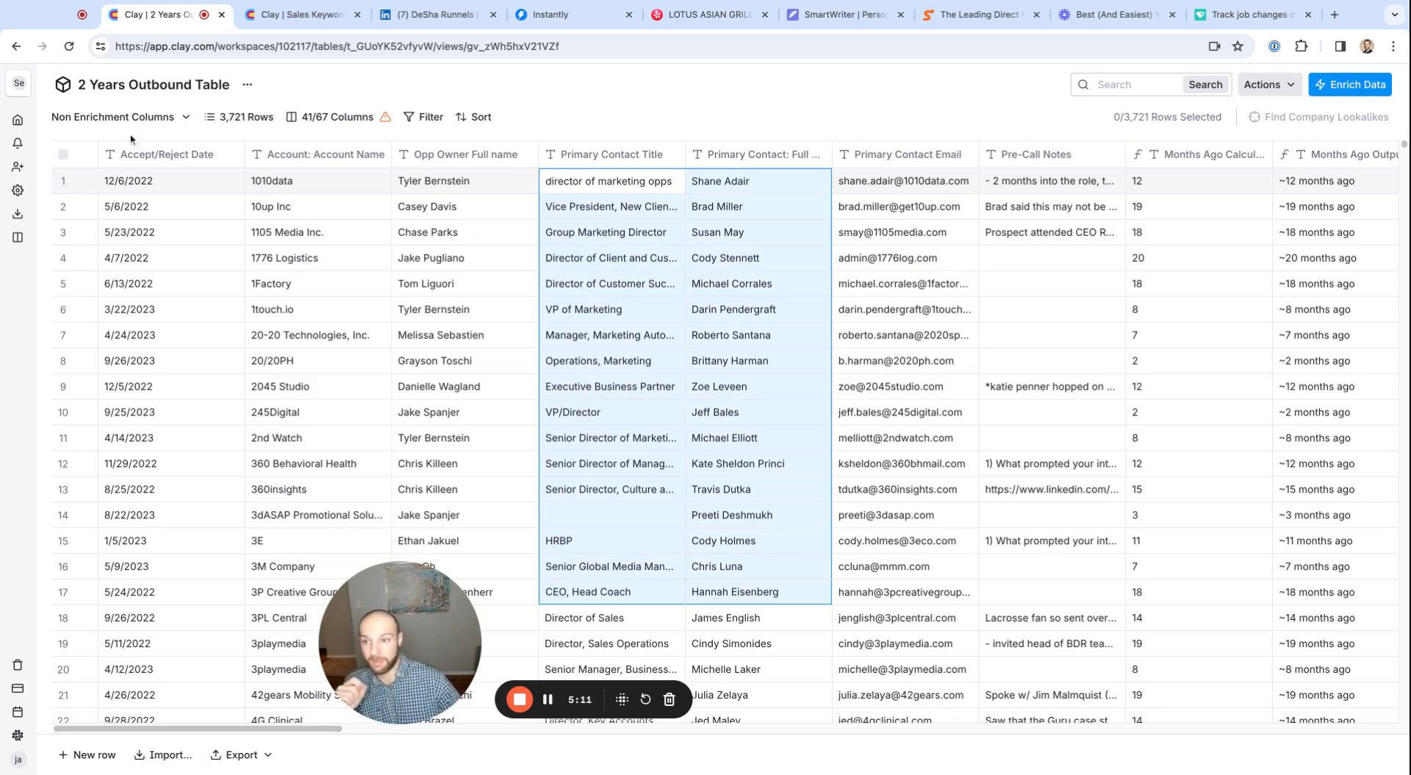
Switch the table to the "Still There or Not?" view and open the Find & Enrich Person column's settings
{"action": "left_click", "coordinate": [187, 117]}
{"action": "left_click", "coordinate": [221, 145]}
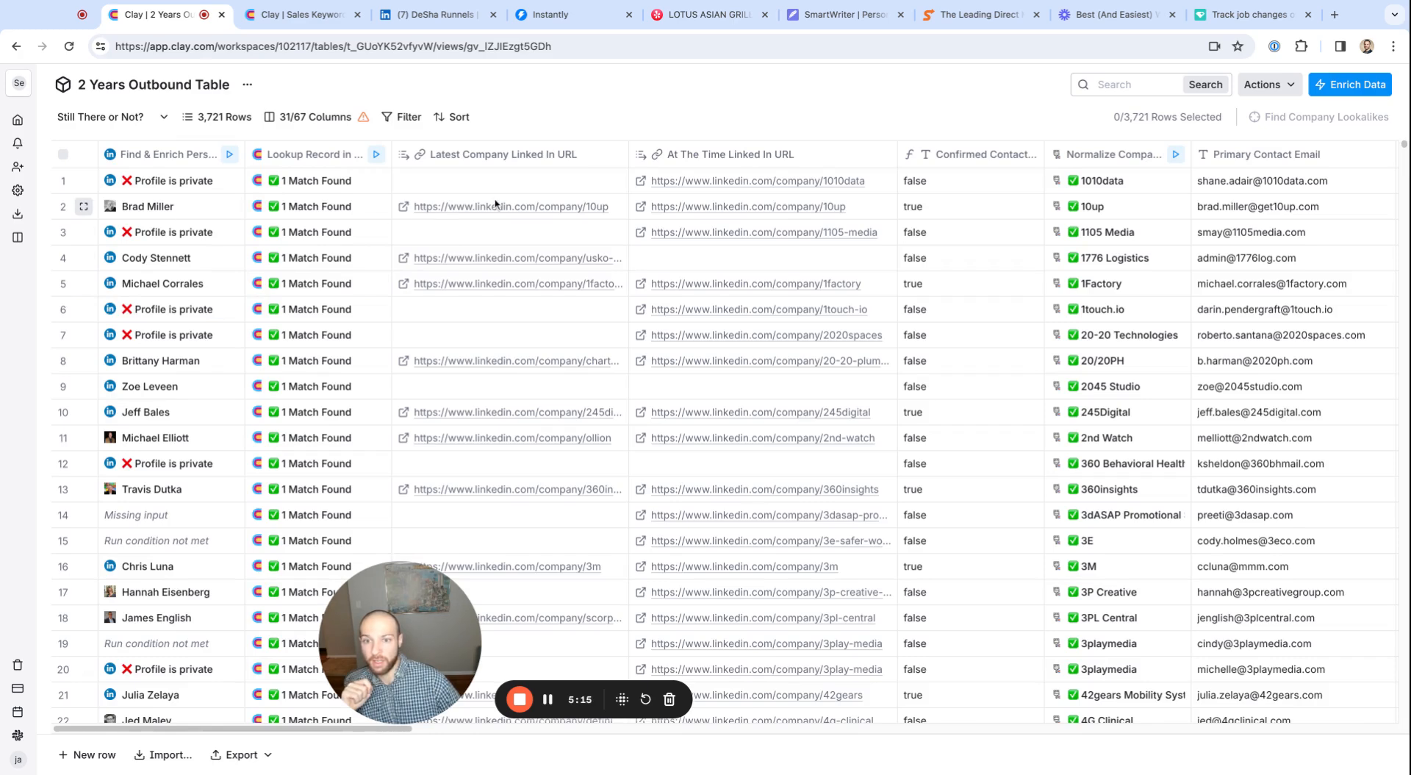
{"action": "scroll", "coordinate": [168, 206], "scroll_direction": "down", "scroll_amount": 5}
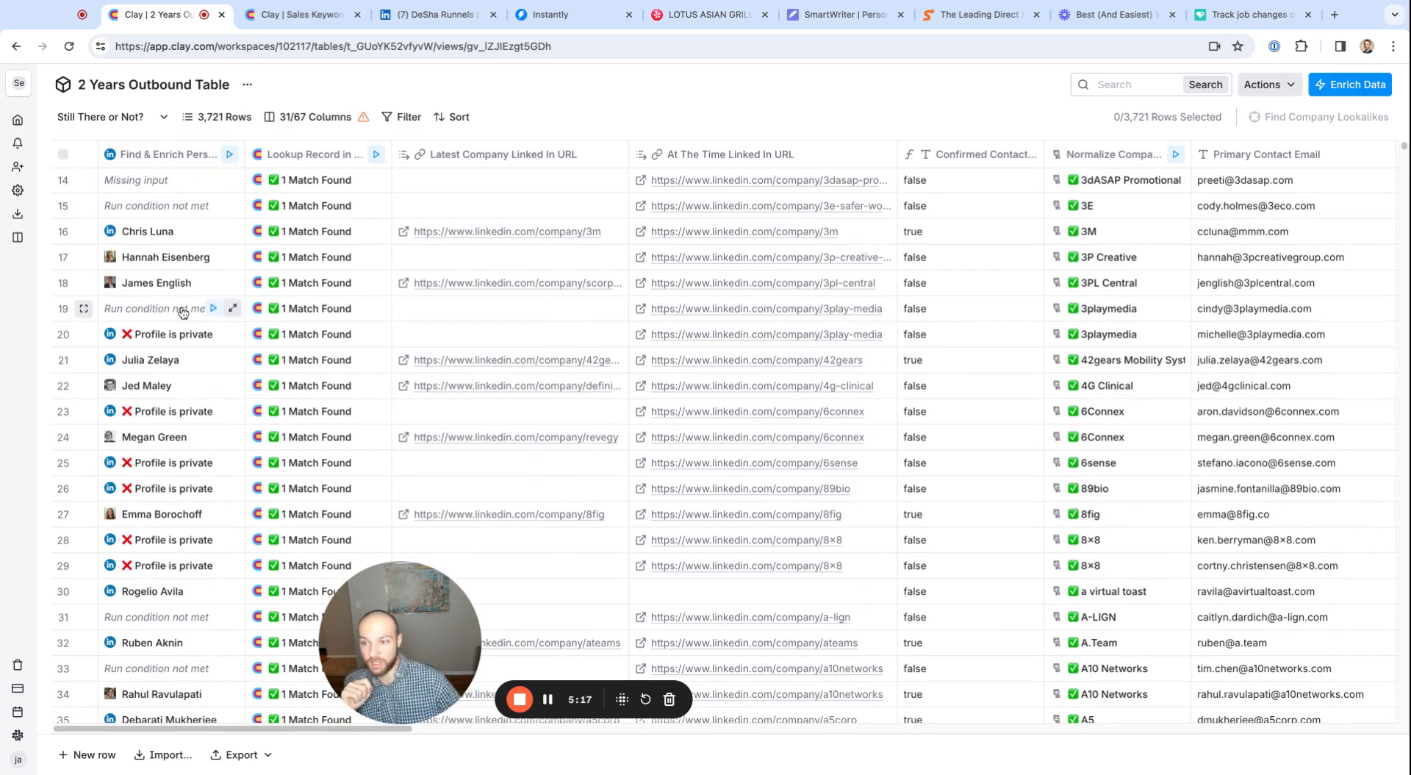
{"action": "scroll", "coordinate": [218, 423], "scroll_direction": "up", "scroll_amount": 5}
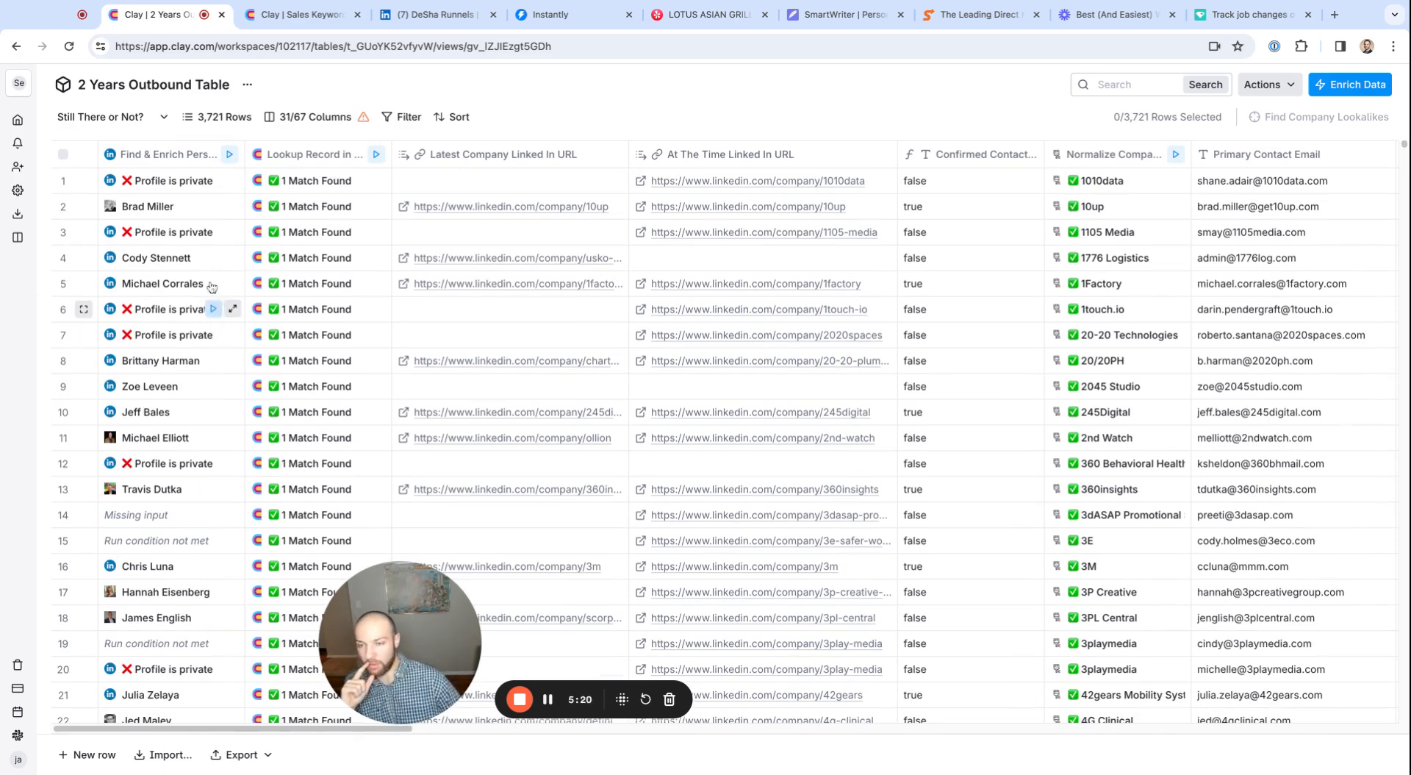
{"action": "left_click", "coordinate": [162, 154]}
{"action": "left_click", "coordinate": [136, 208]}
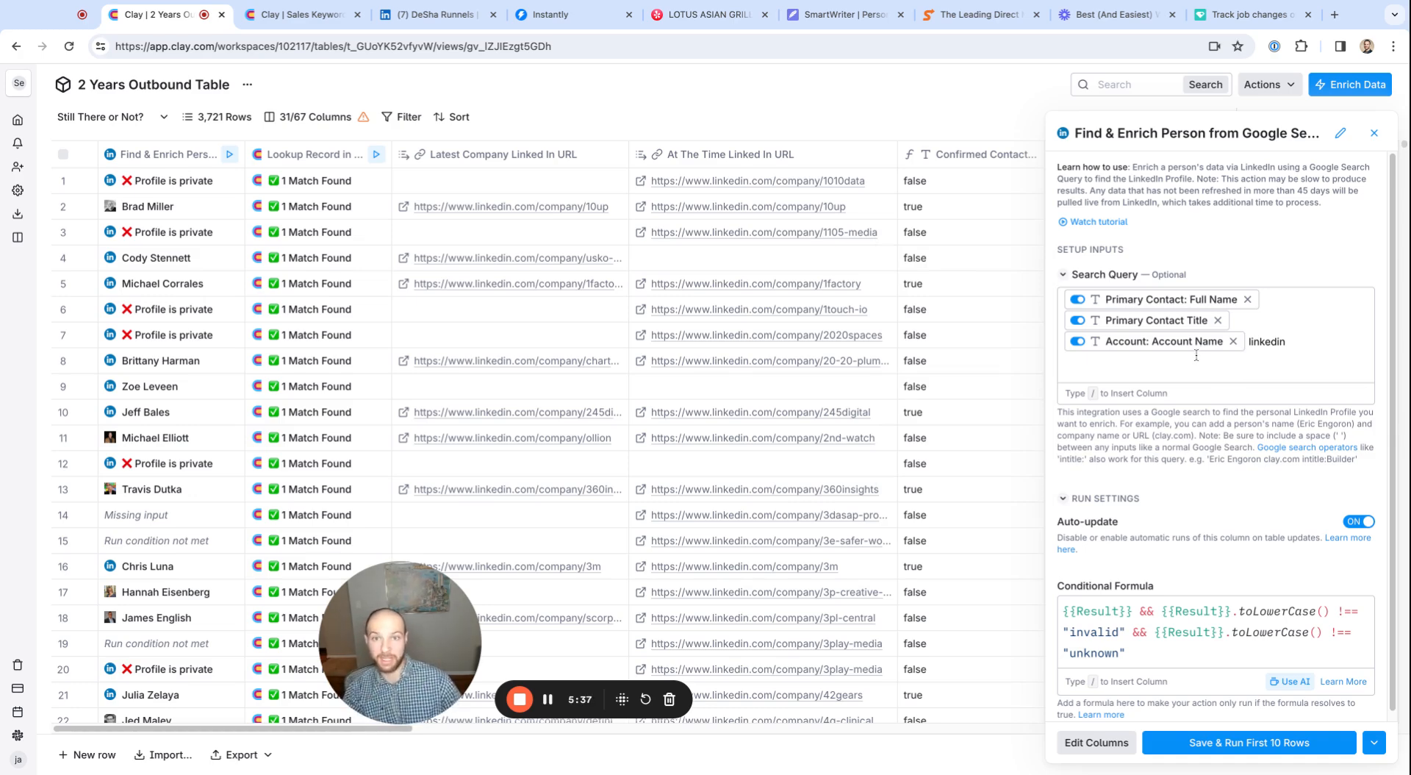
Examine the Find & Enrich Person search query built from contact full name, contact title, account name and the word linkedin
{"action": "mouse_move", "coordinate": [1194, 348]}
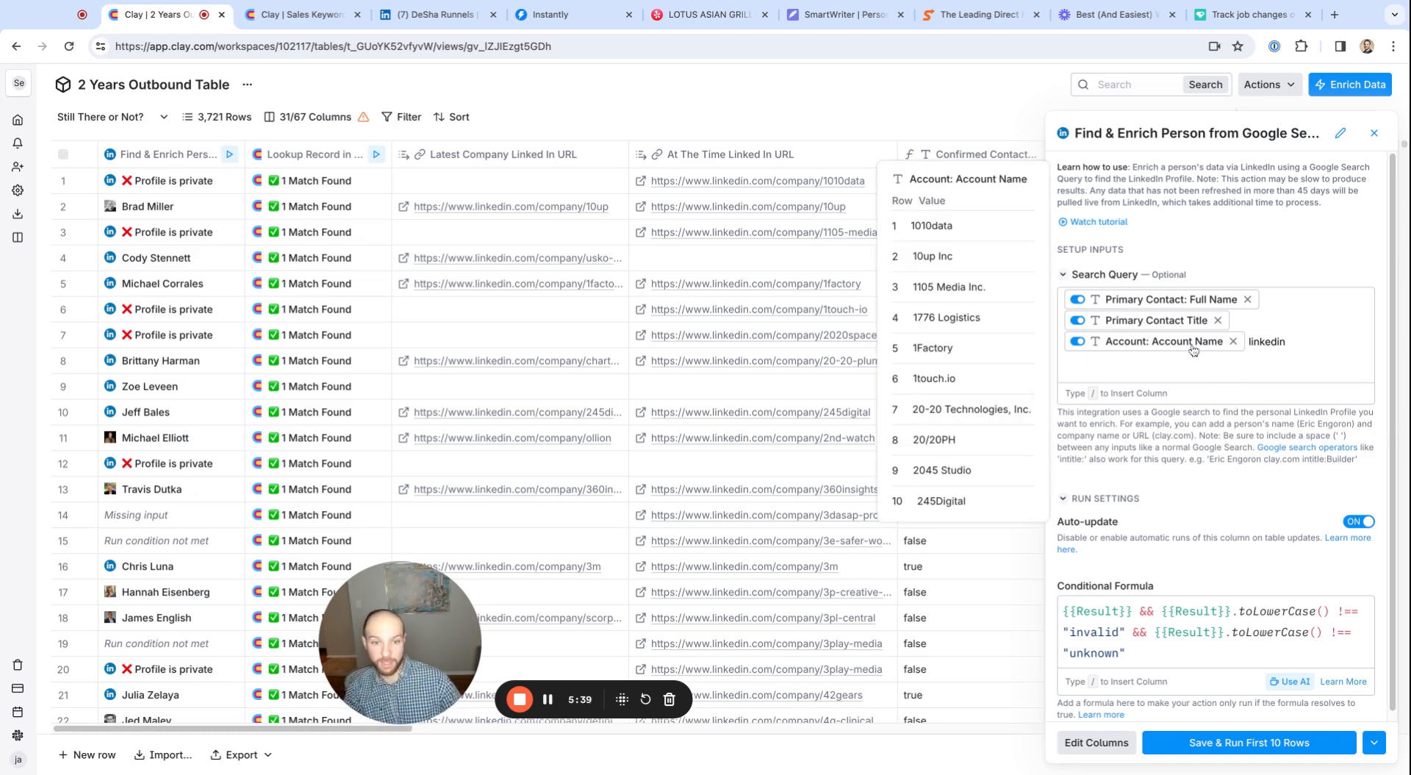
{"action": "left_click", "coordinate": [1320, 350]}
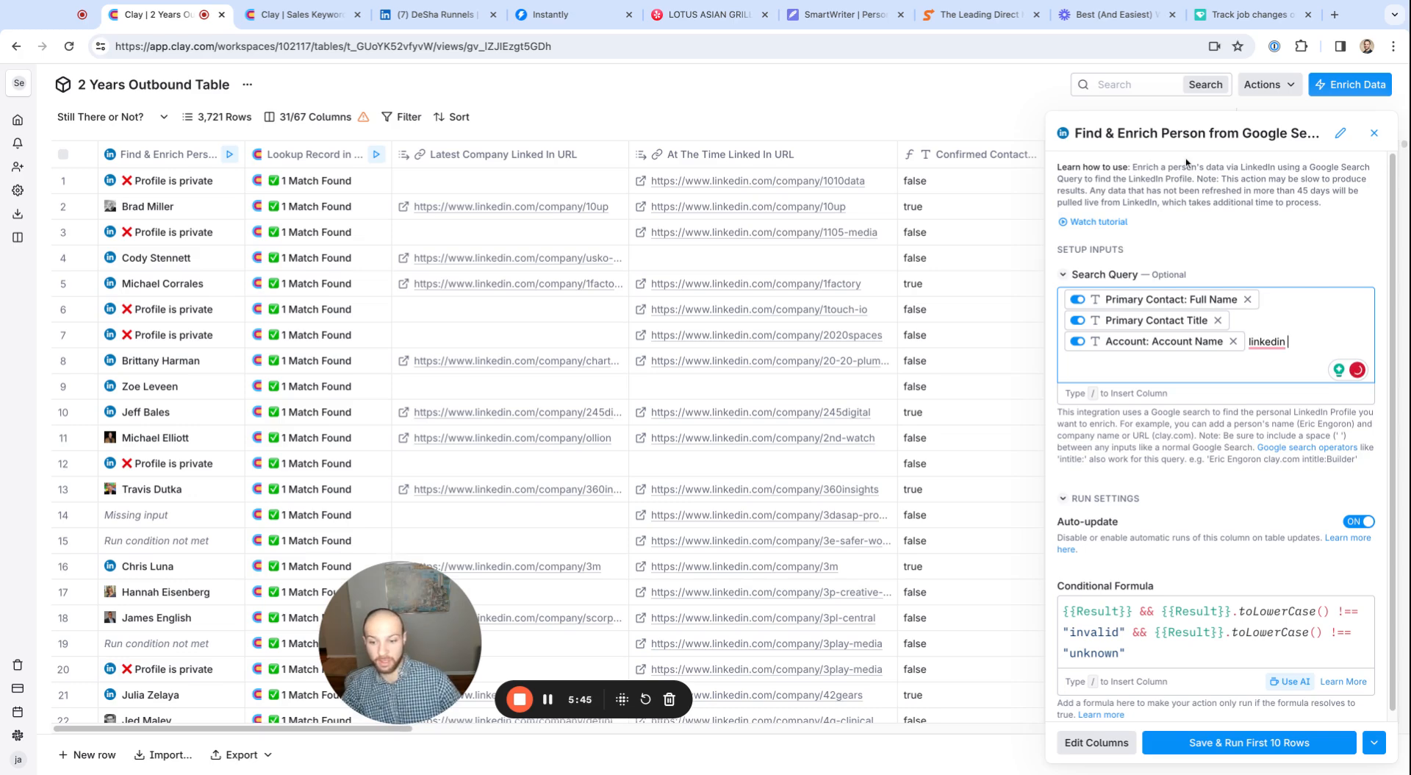
{"action": "mouse_move", "coordinate": [1151, 297]}
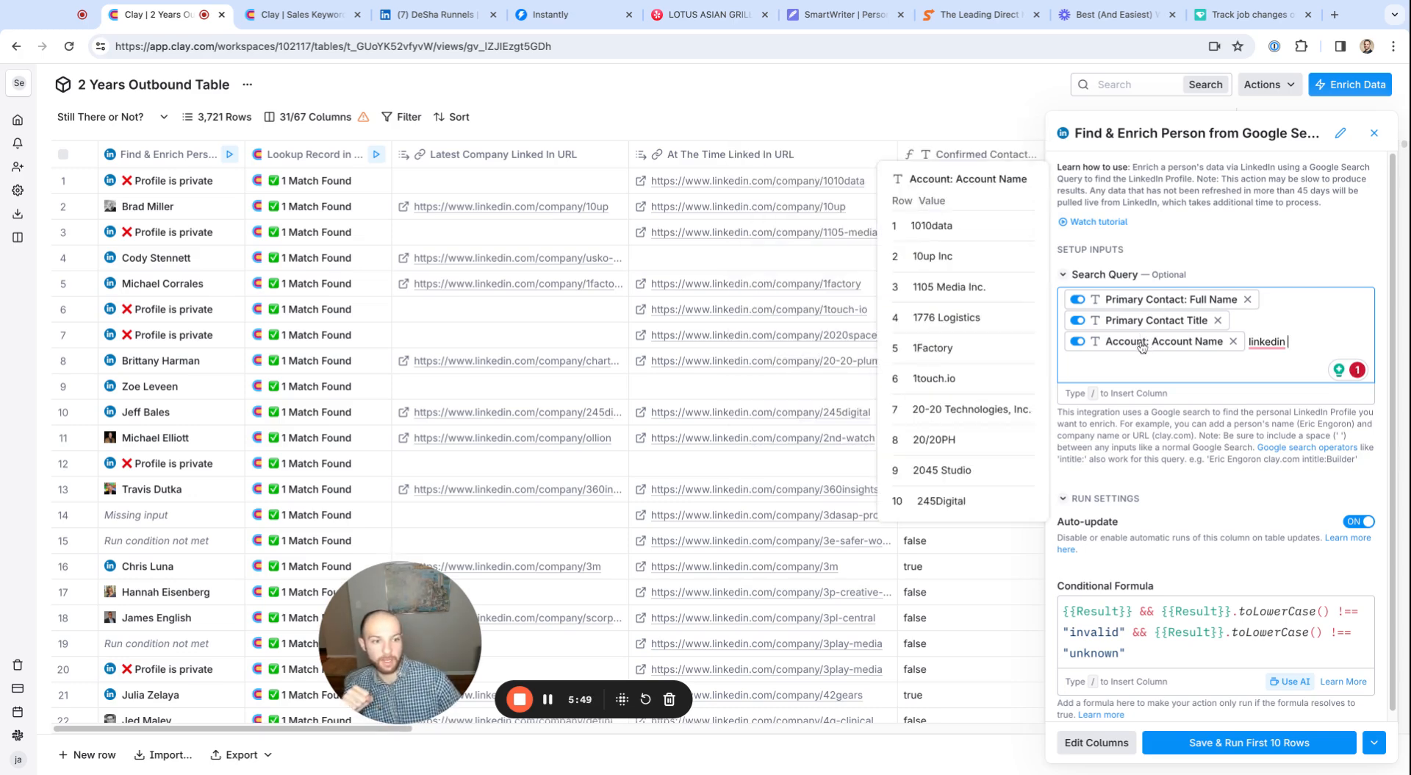
{"action": "key", "text": "ctrl+a"}
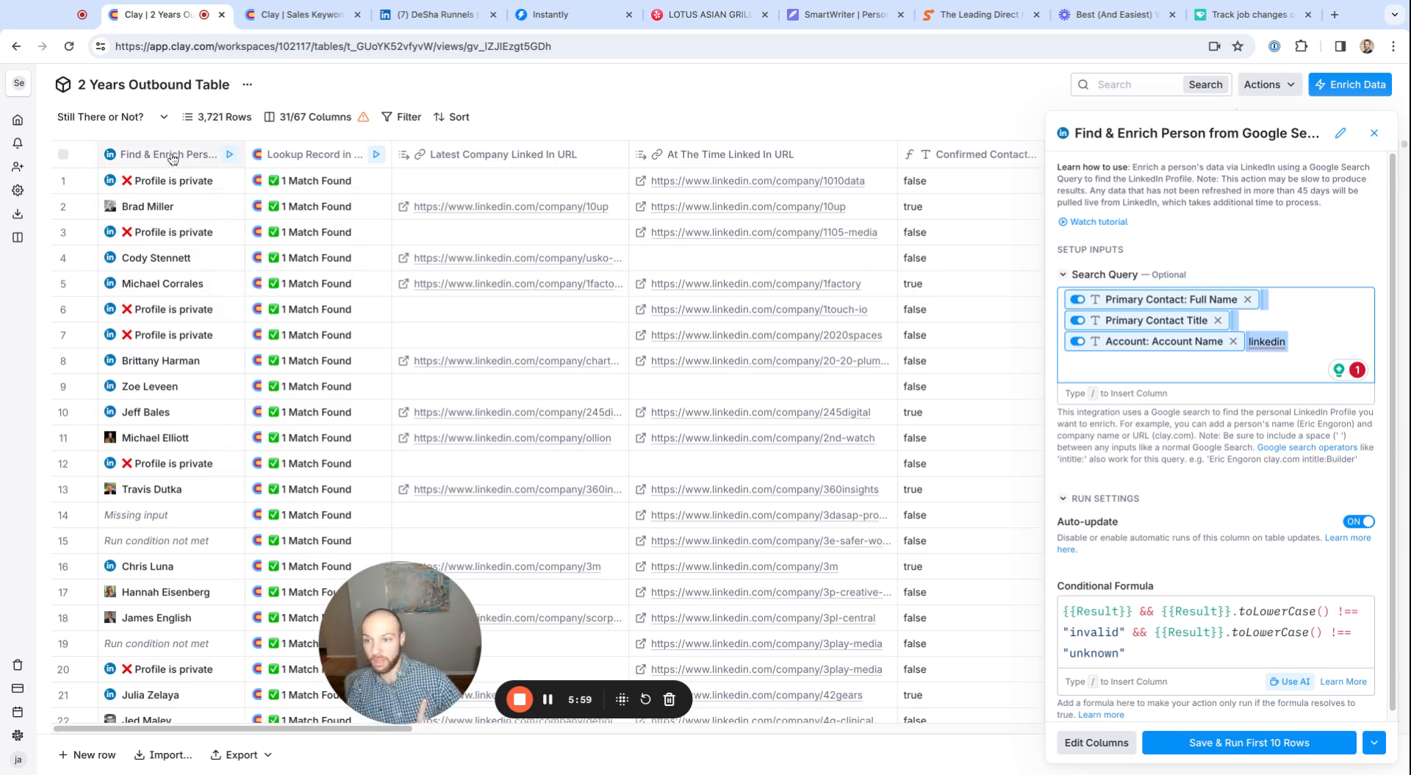
Inspect row 2's enriched profile details, including Latest Experience, and view the company LinkedIn page linked there
{"action": "left_click", "coordinate": [138, 205]}
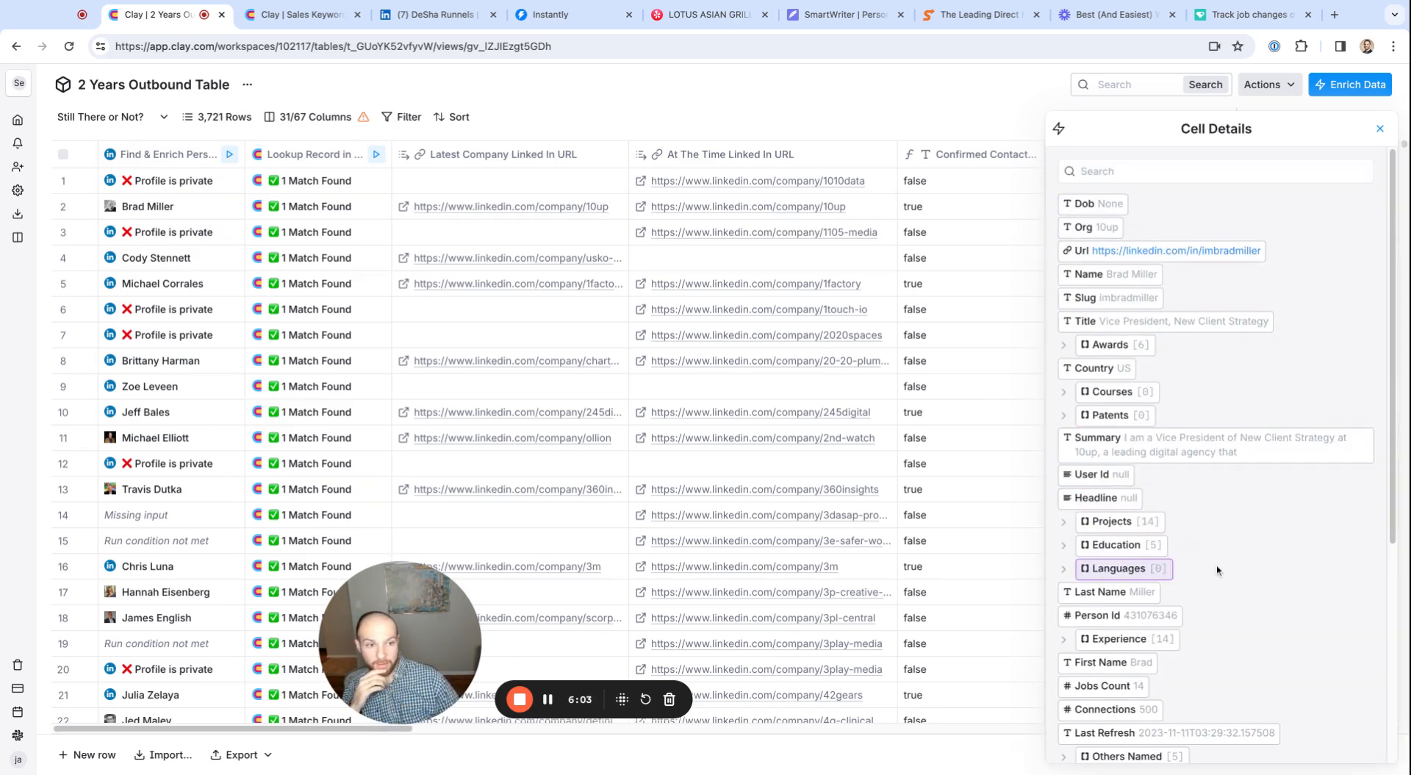
{"action": "left_click", "coordinate": [1379, 129]}
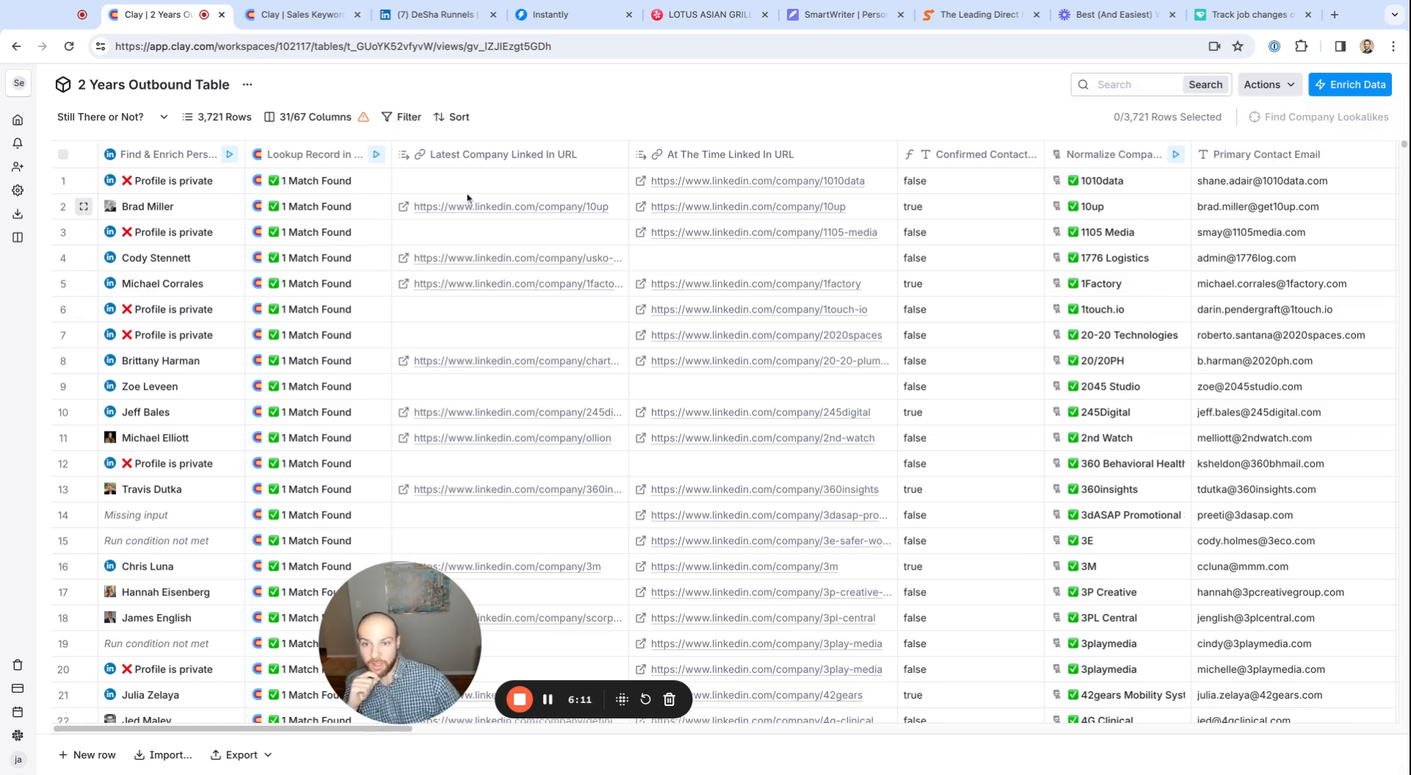
{"action": "left_click", "coordinate": [177, 206]}
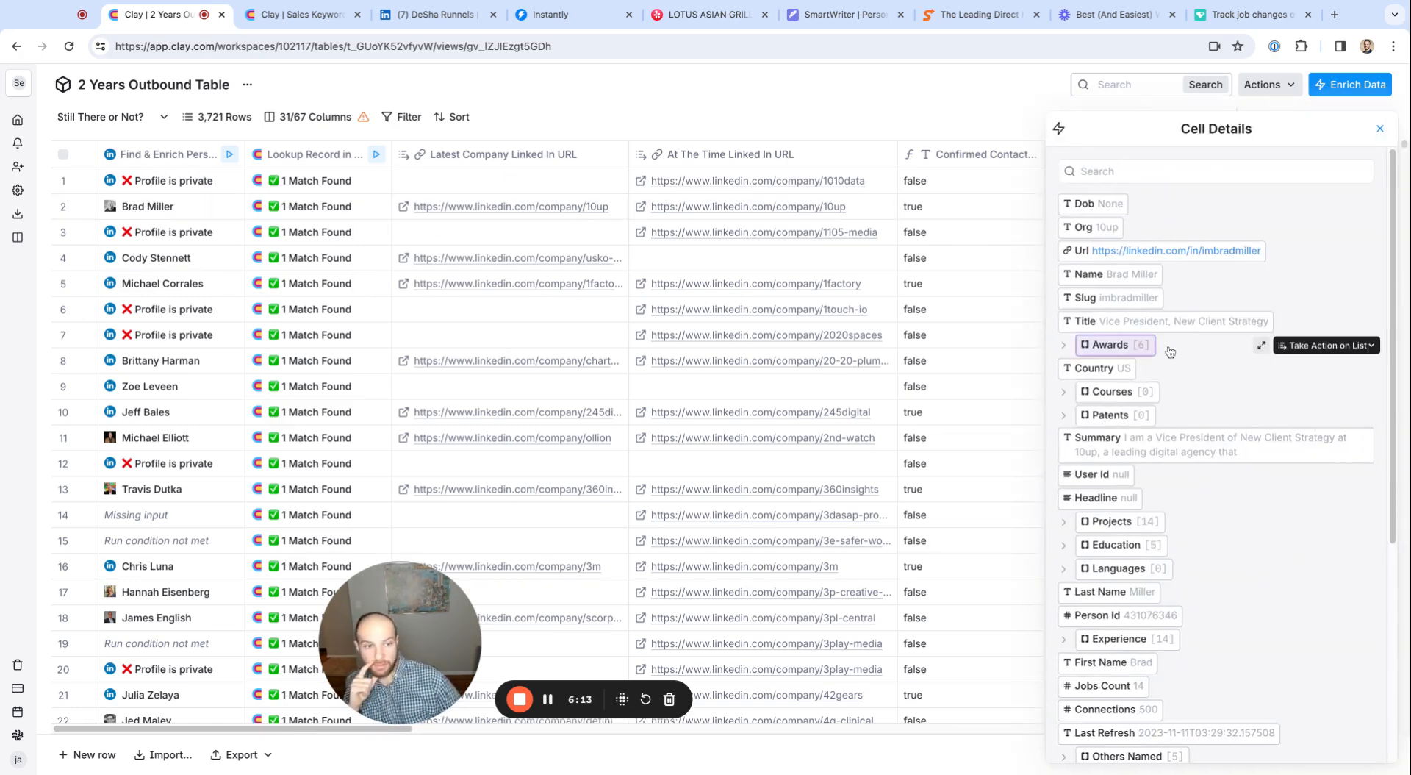
{"action": "scroll", "coordinate": [1147, 441], "scroll_direction": "down", "scroll_amount": 3}
{"action": "scroll", "coordinate": [1144, 452], "scroll_direction": "down", "scroll_amount": 2}
{"action": "left_click", "coordinate": [1132, 685]}
{"action": "scroll", "coordinate": [1134, 616], "scroll_direction": "down", "scroll_amount": 2}
{"action": "scroll", "coordinate": [1134, 616], "scroll_direction": "down", "scroll_amount": 1}
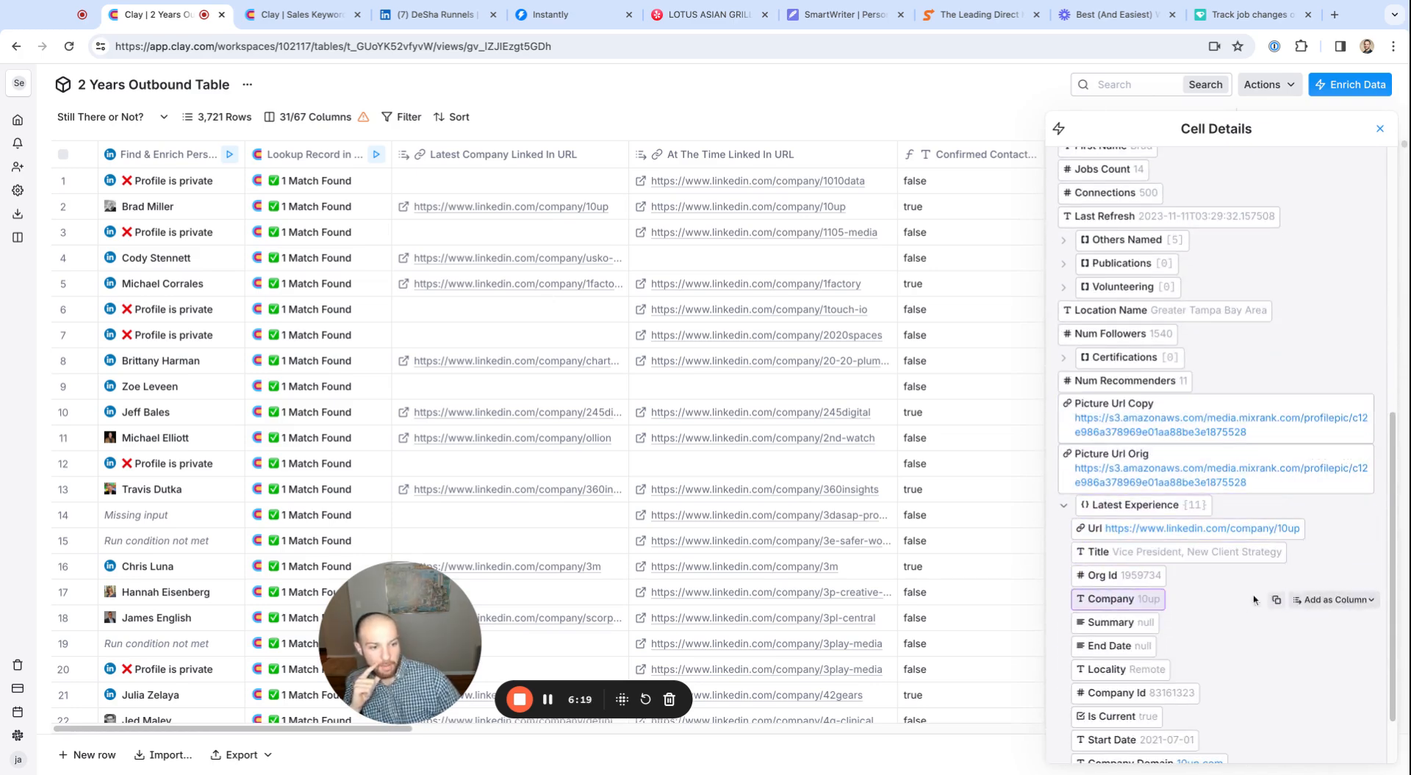
{"action": "left_click", "coordinate": [1203, 527]}
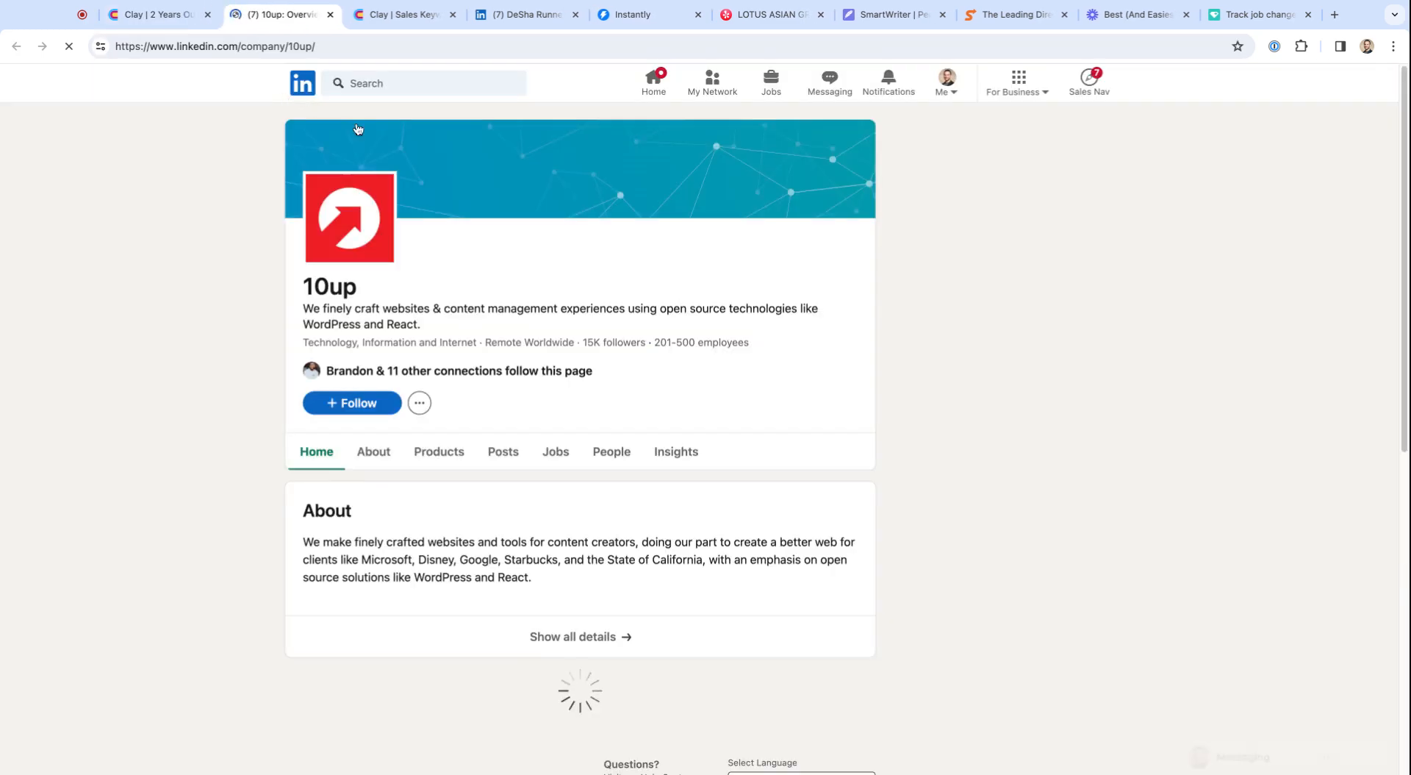
{"action": "left_click", "coordinate": [329, 14]}
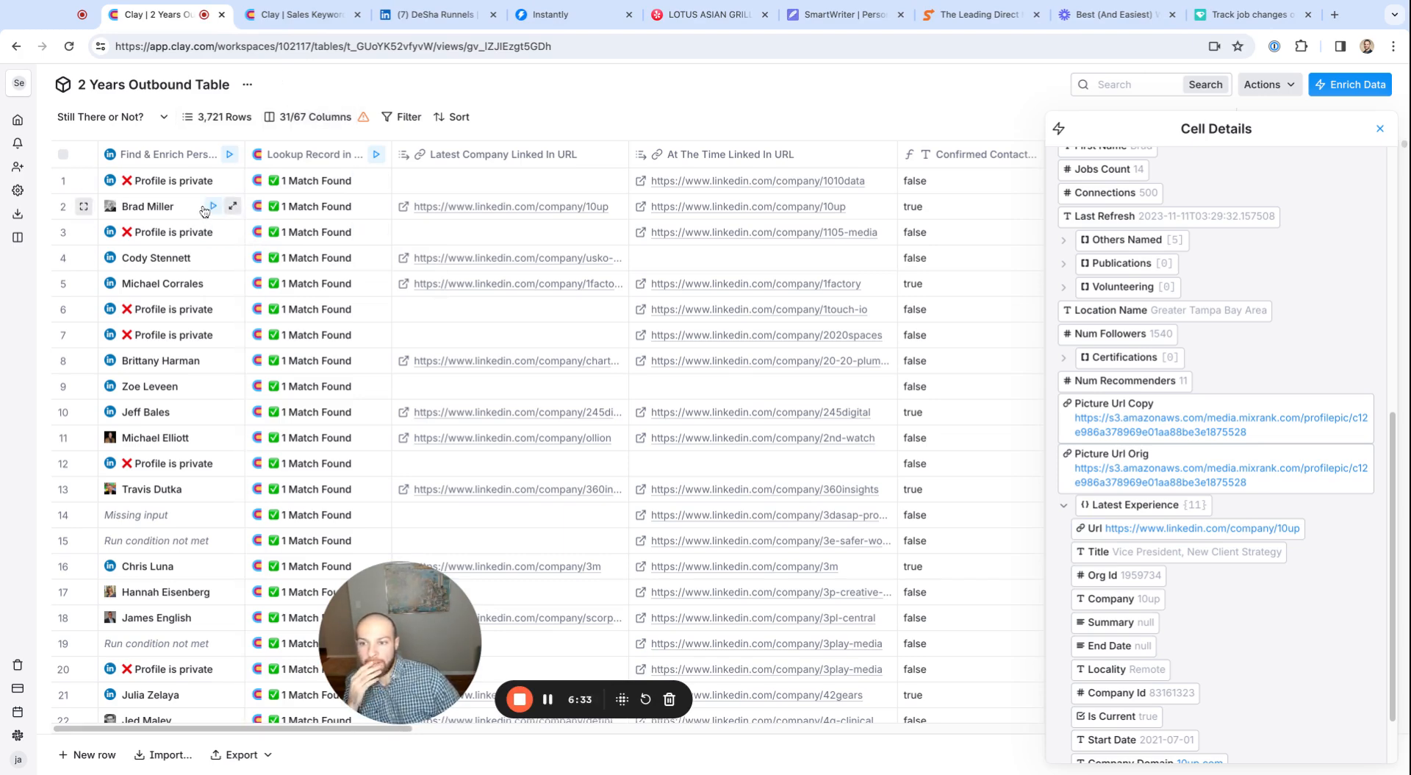
{"action": "left_click", "coordinate": [314, 23]}
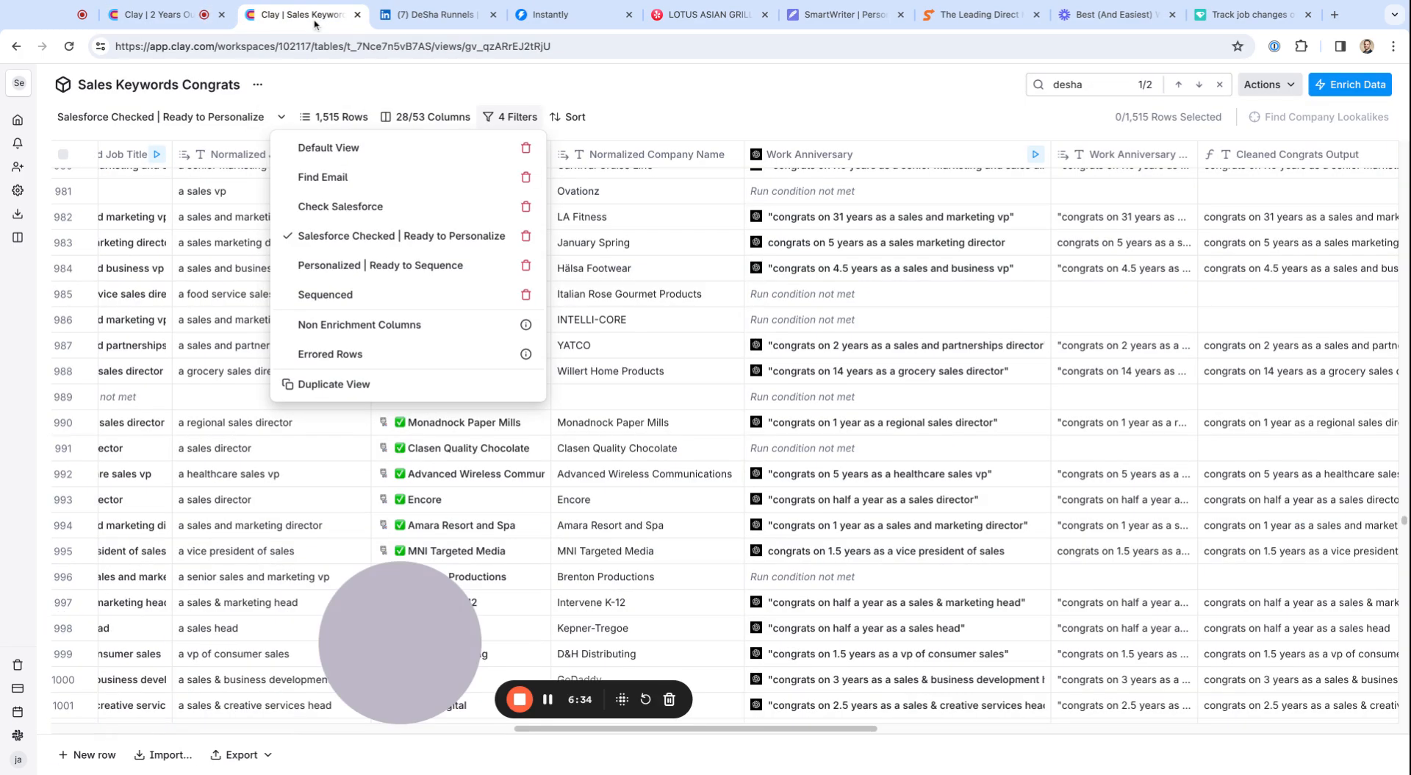
{"action": "left_click", "coordinate": [684, 326]}
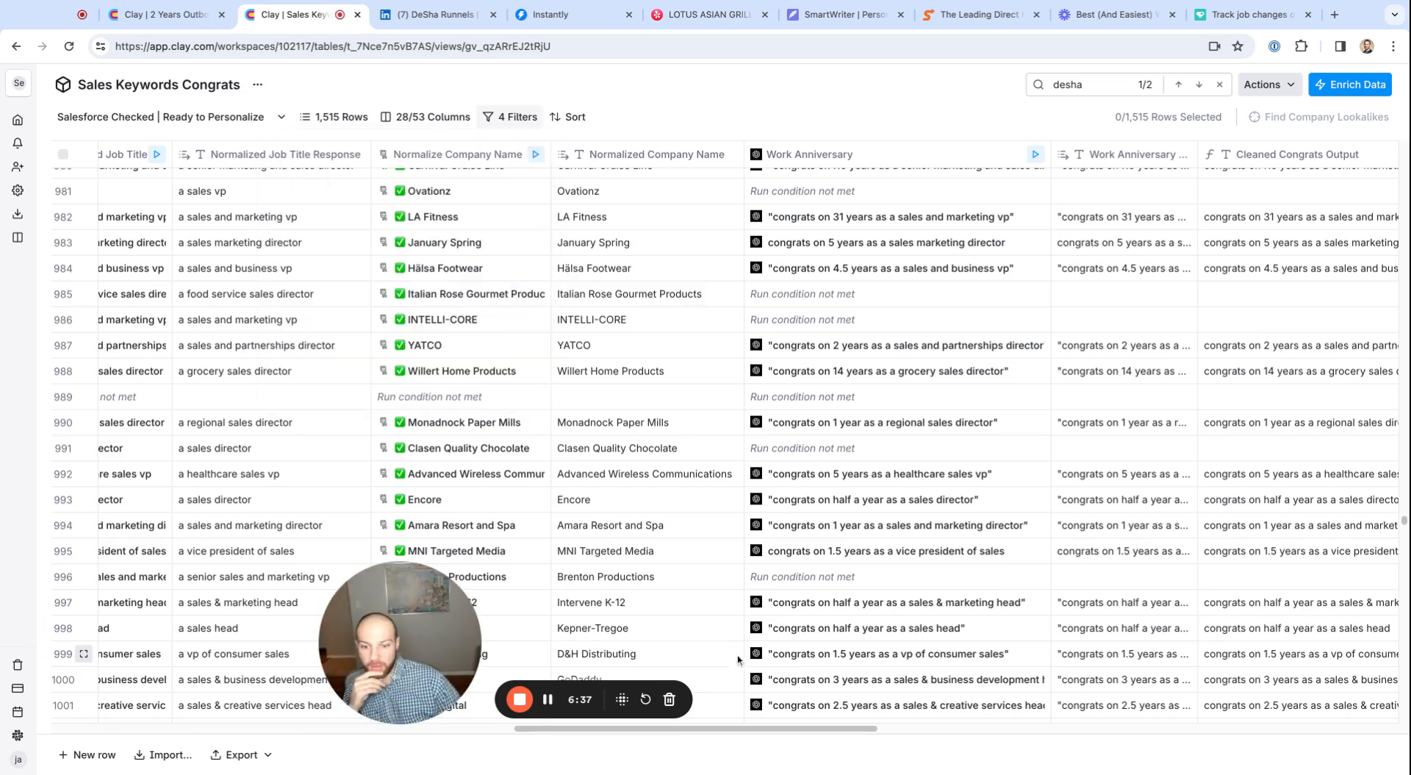
{"action": "left_click", "coordinate": [278, 117]}
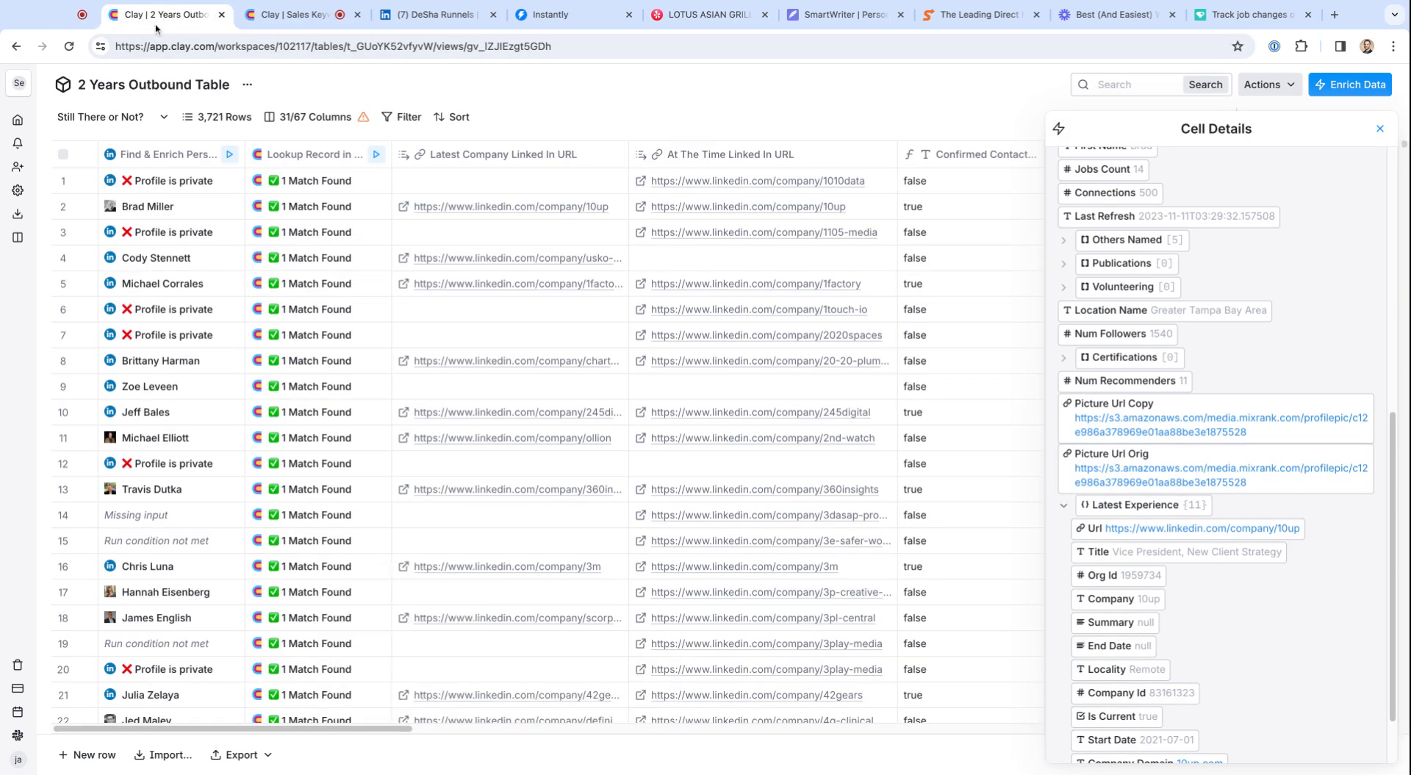
Switch the 2 Years Outbound Table to the Non Enrichment Columns view and look over Primary Contact Email and the remaining columns
{"action": "left_click", "coordinate": [166, 14]}
{"action": "left_click", "coordinate": [163, 115]}
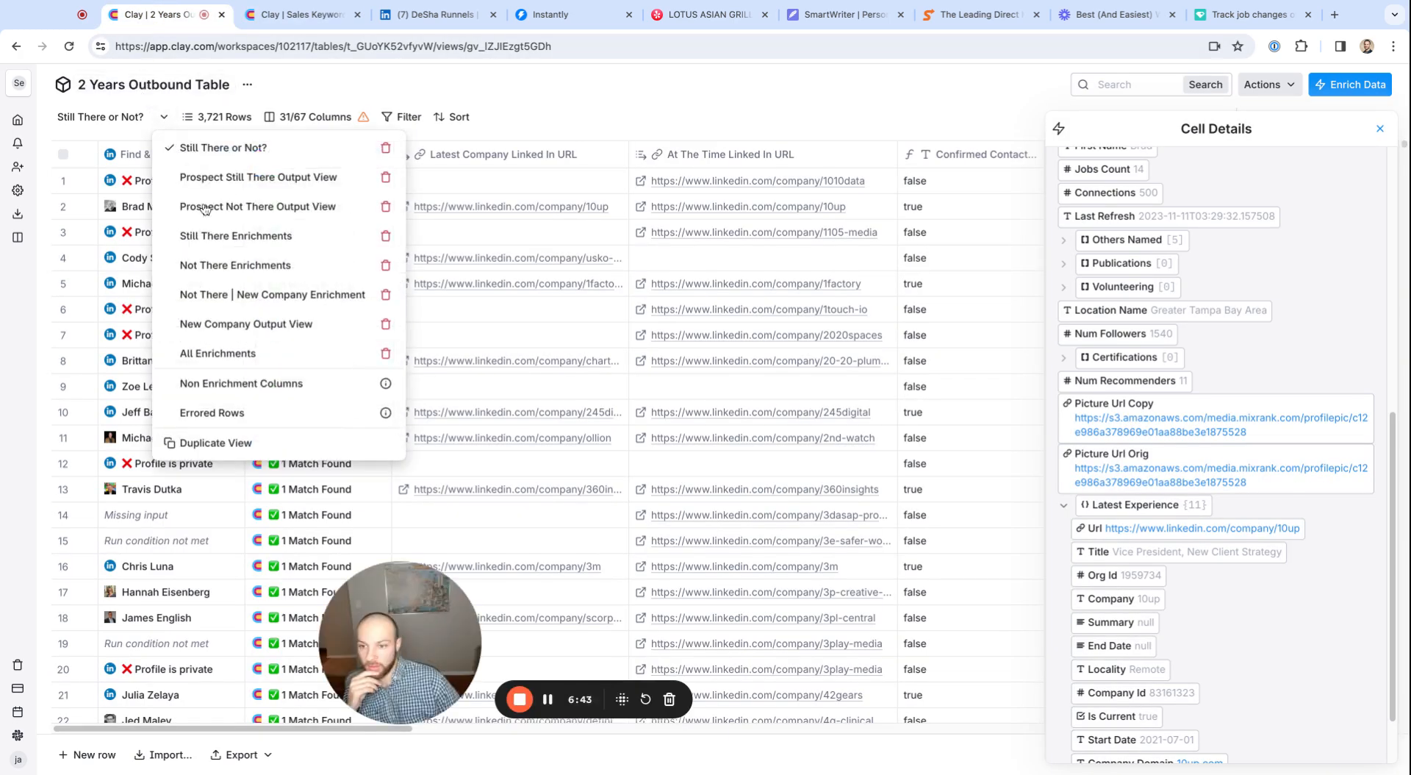
{"action": "left_click", "coordinate": [232, 384]}
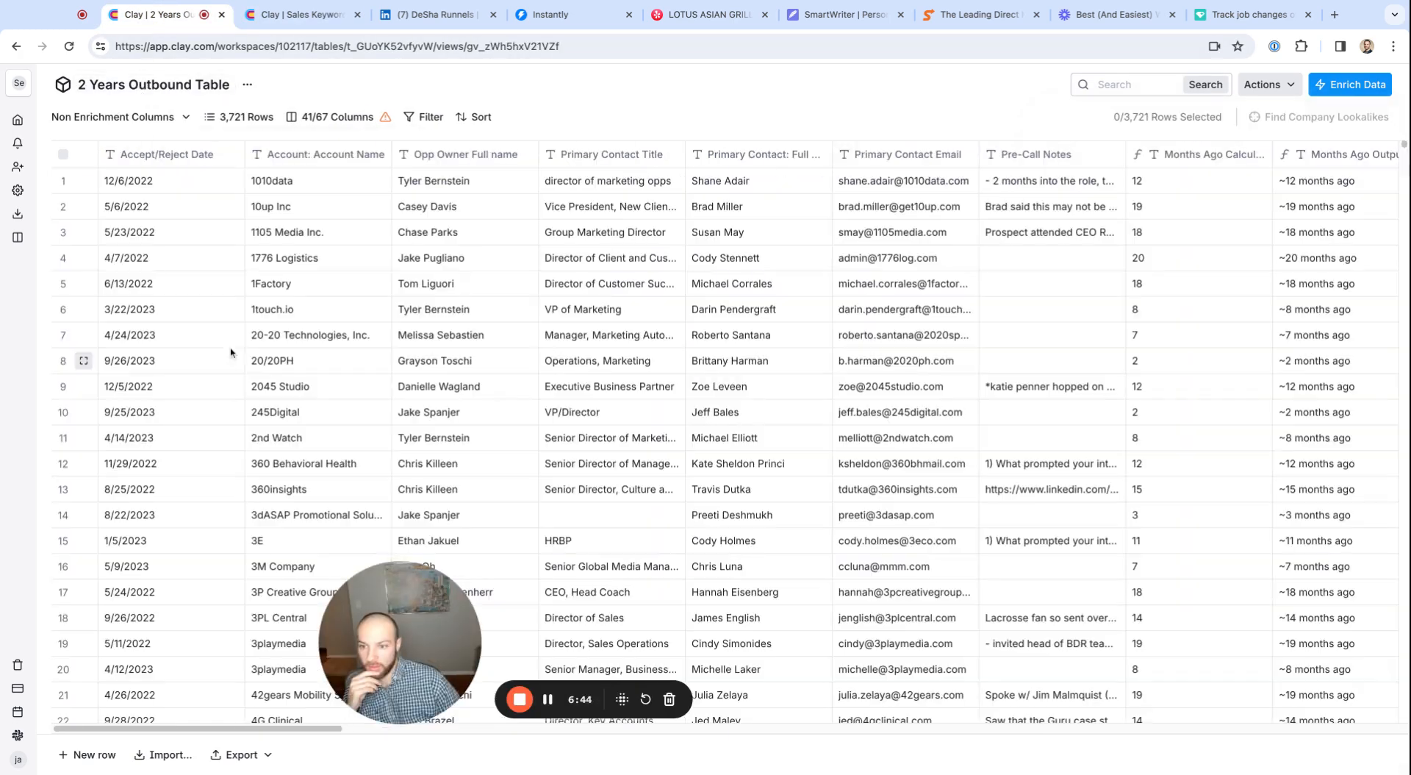
{"action": "left_click_drag", "start_coordinate": [893, 181], "coordinate": [896, 643]}
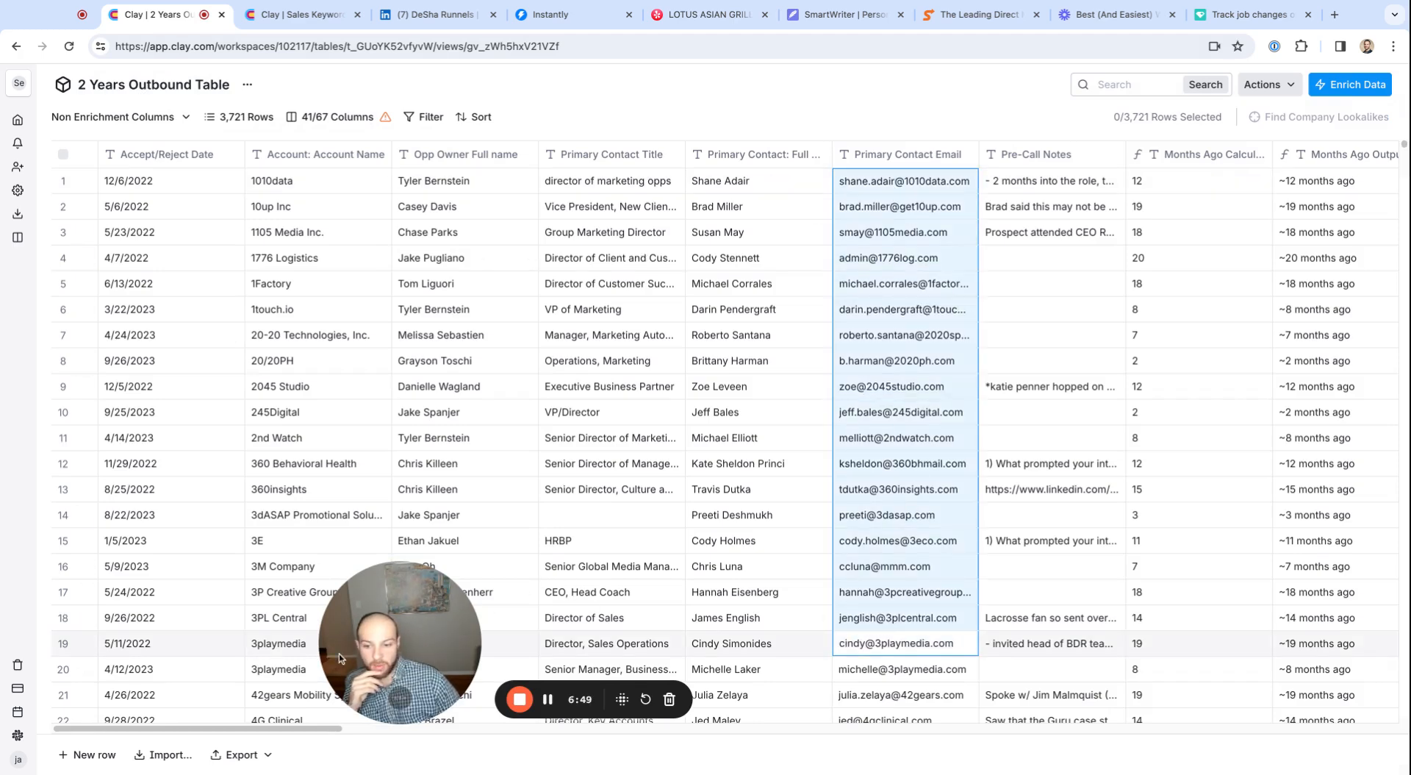
{"action": "scroll", "coordinate": [292, 728], "scroll_direction": "right", "scroll_amount": 15}
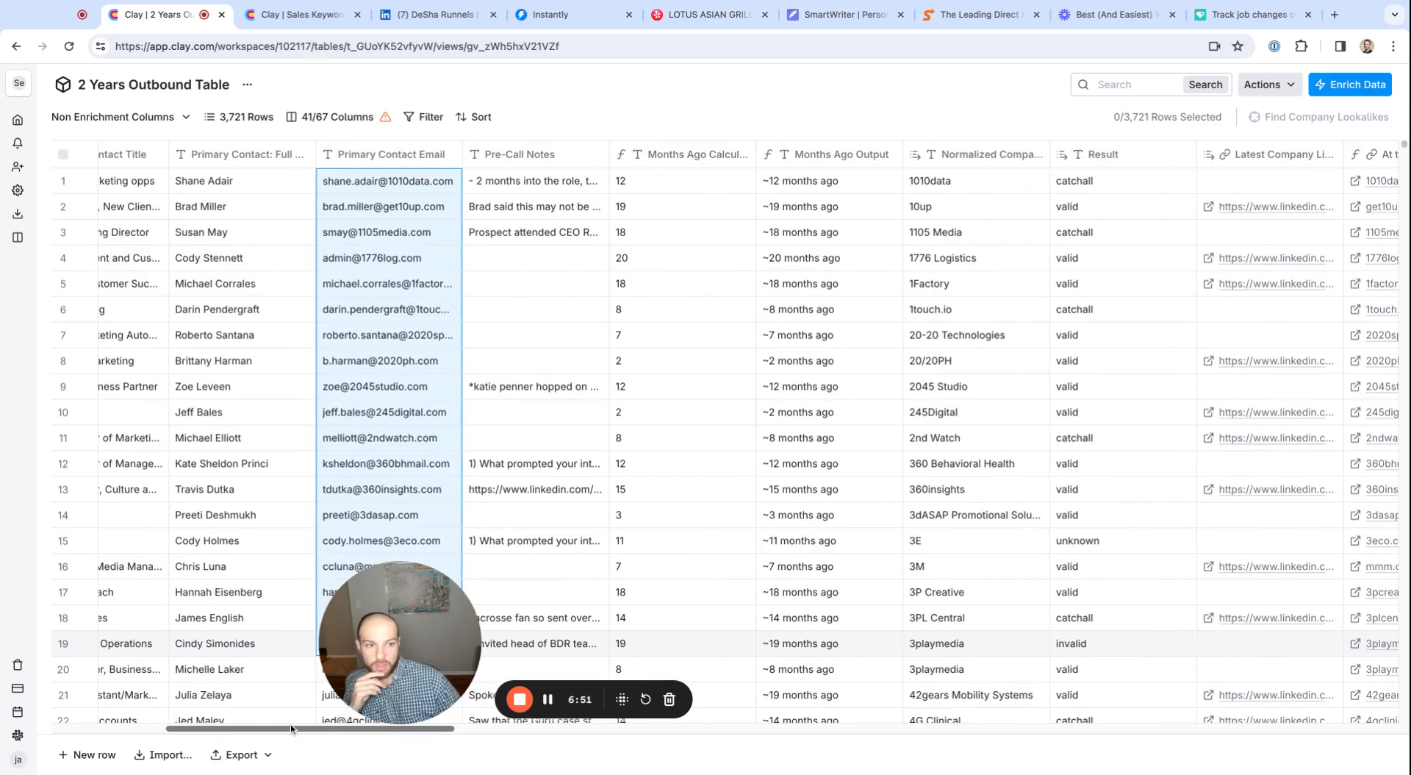
{"action": "scroll", "coordinate": [748, 432], "scroll_direction": "right", "scroll_amount": 20}
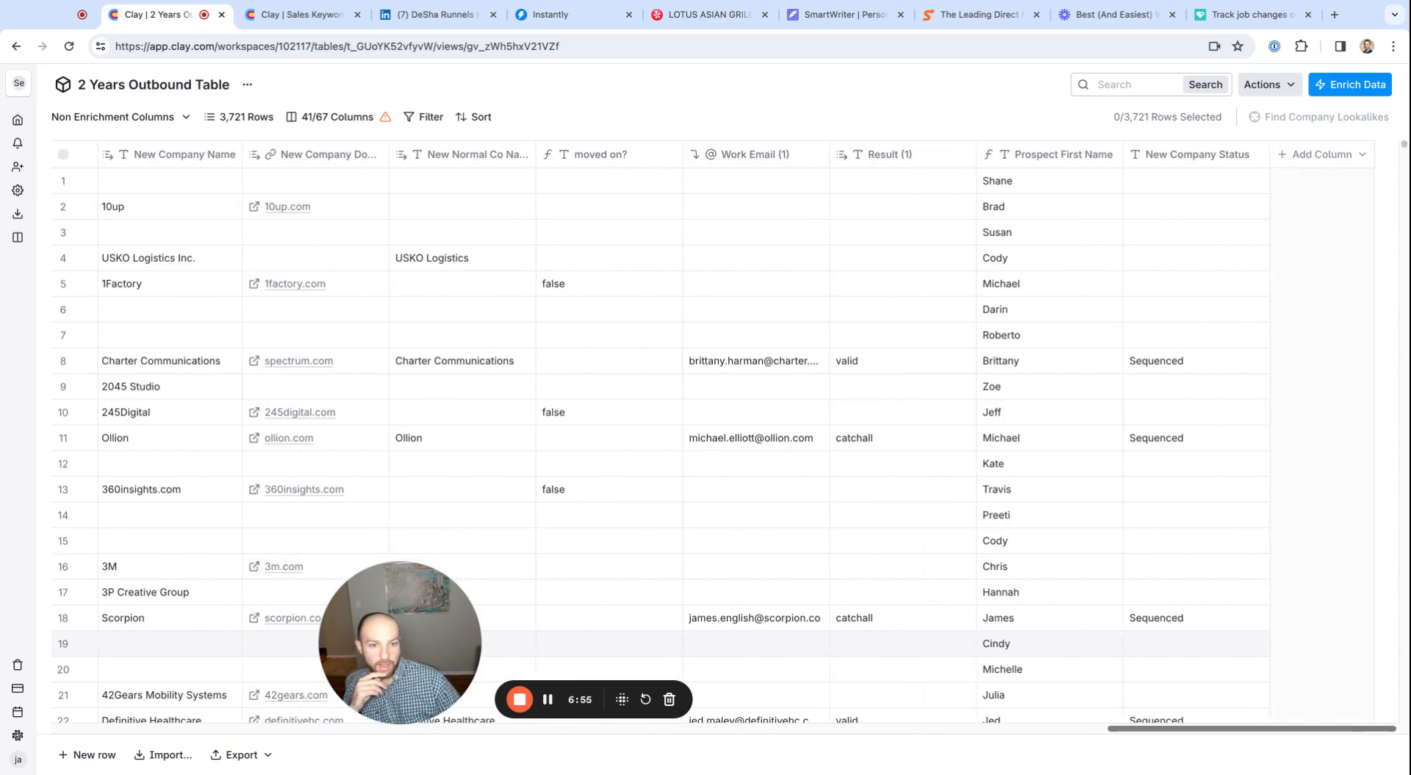
{"action": "scroll", "coordinate": [1107, 599], "scroll_direction": "left", "scroll_amount": 3}
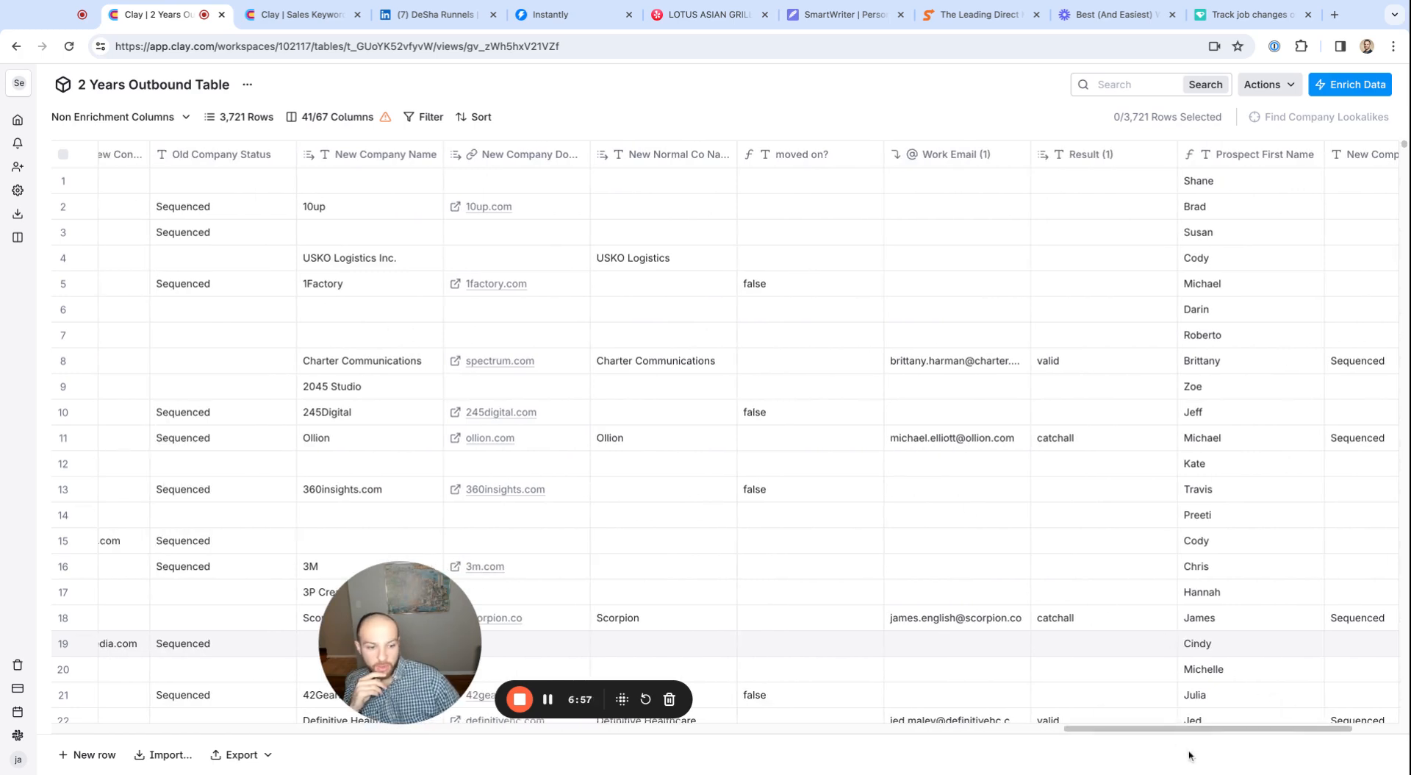
{"action": "scroll", "coordinate": [1182, 731], "scroll_direction": "left", "scroll_amount": 20}
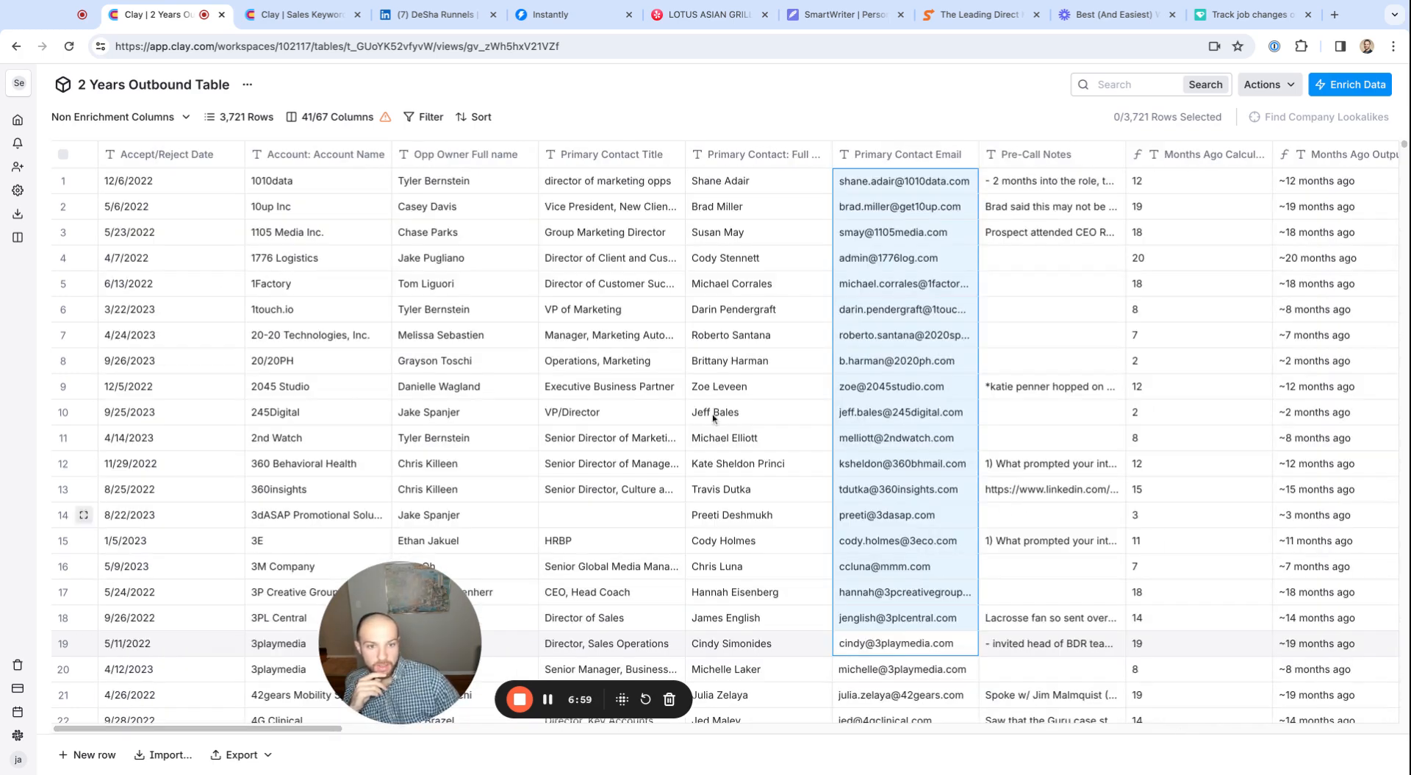
Insert a text column directly after Primary Contact Email and open the AI formula generator for it
{"action": "left_click", "coordinate": [909, 148]}
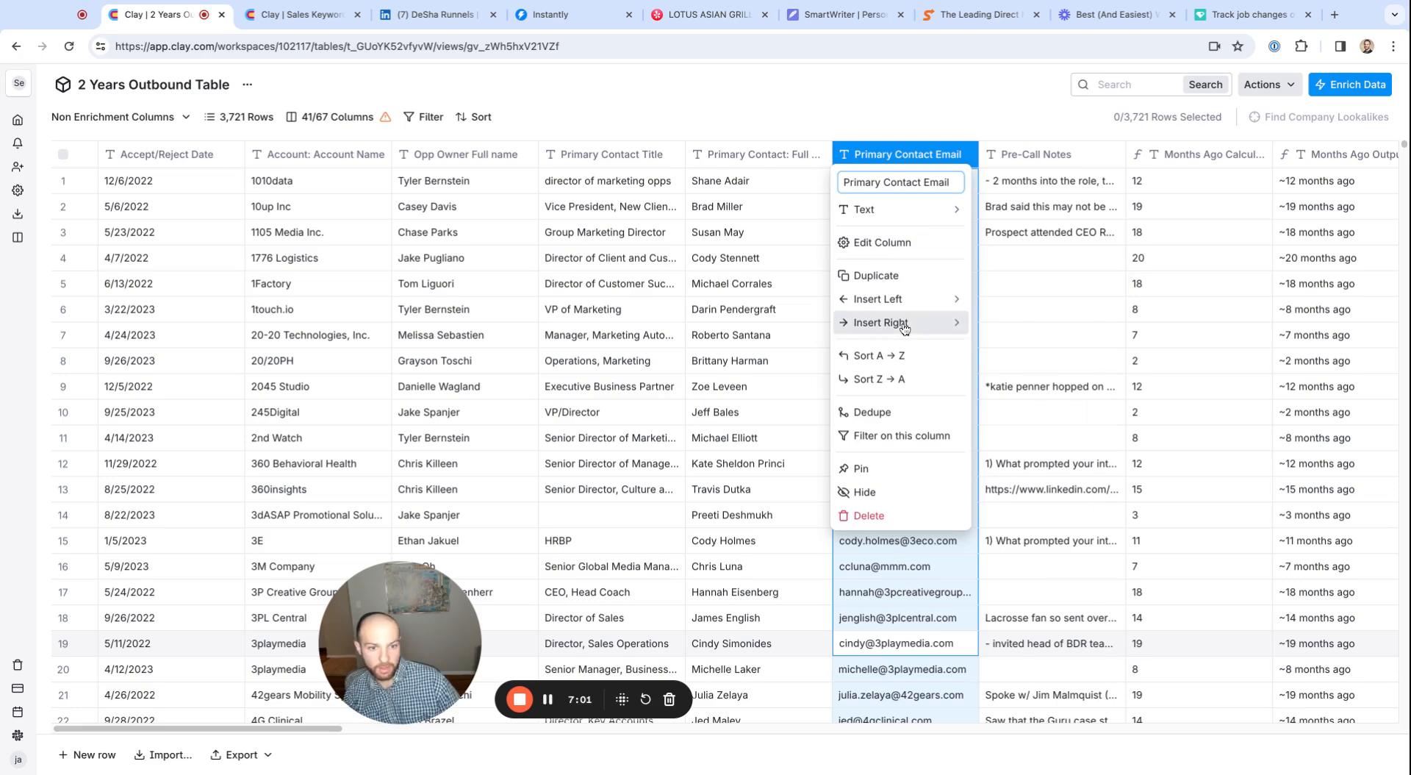
{"action": "mouse_move", "coordinate": [902, 324]}
{"action": "left_click", "coordinate": [1012, 526]}
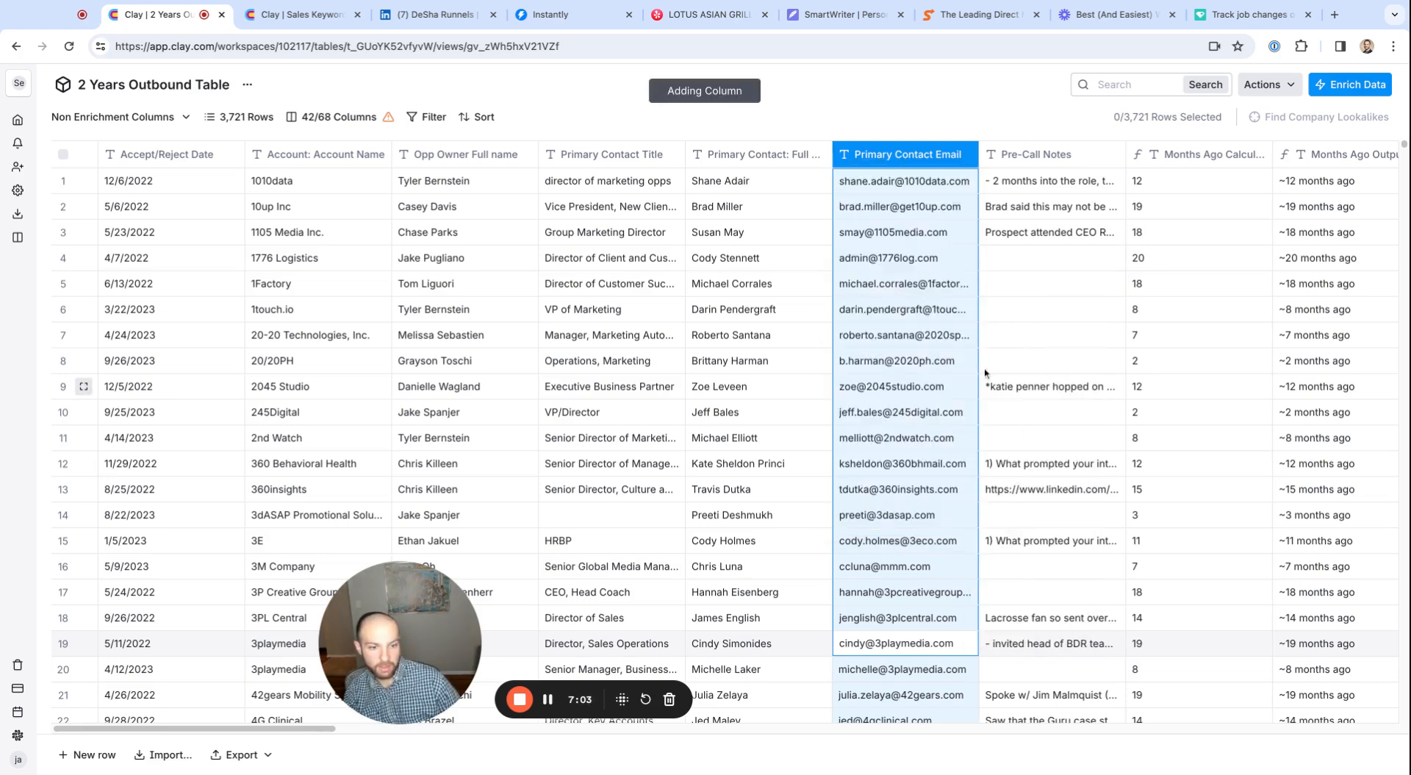
{"action": "left_click", "coordinate": [1373, 236]}
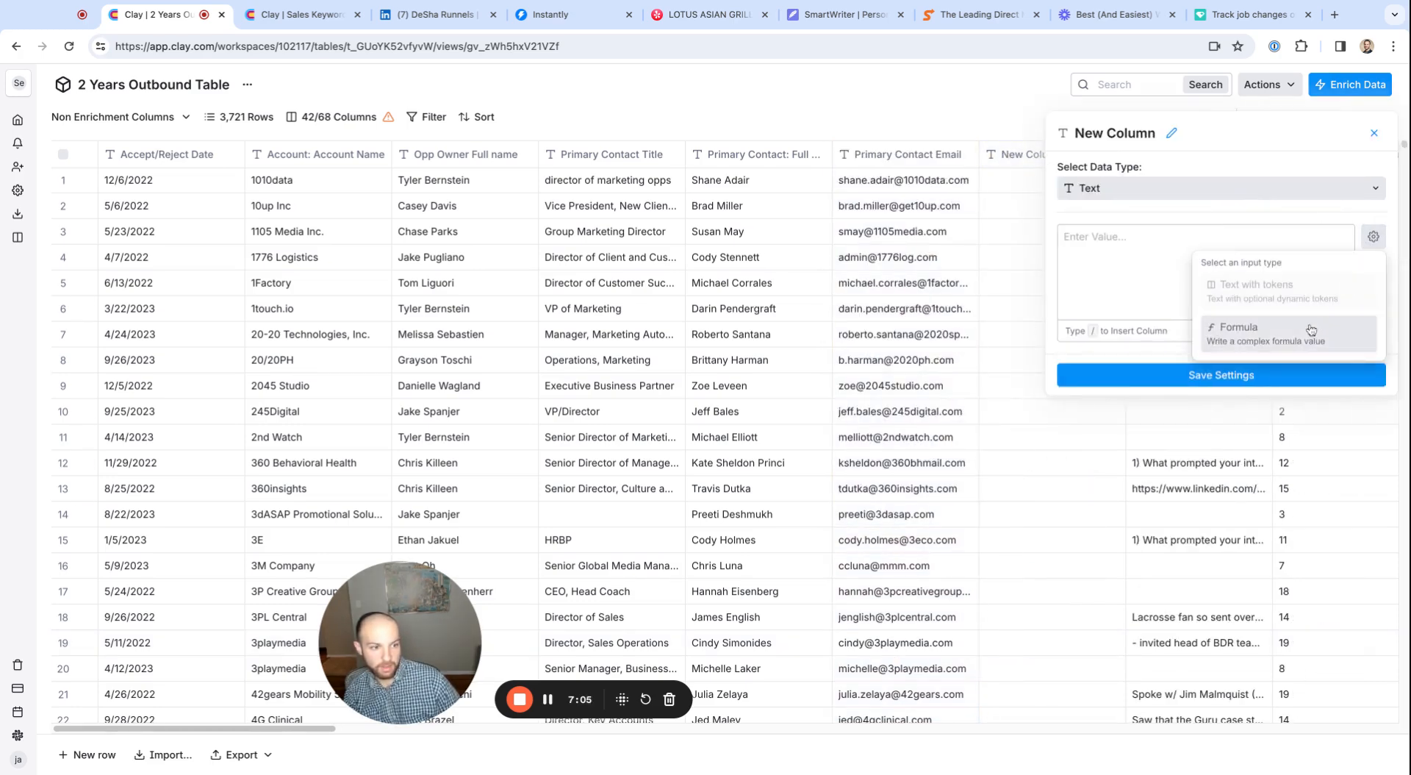
{"action": "left_click", "coordinate": [1299, 329]}
{"action": "left_click", "coordinate": [1279, 294]}
Generate a formula from the prompt 'pull out the text after "@" from Primary Contact Email', and close the generator without saving
{"action": "left_click", "coordinate": [521, 391]}
{"action": "type", "text": "pull out the "}
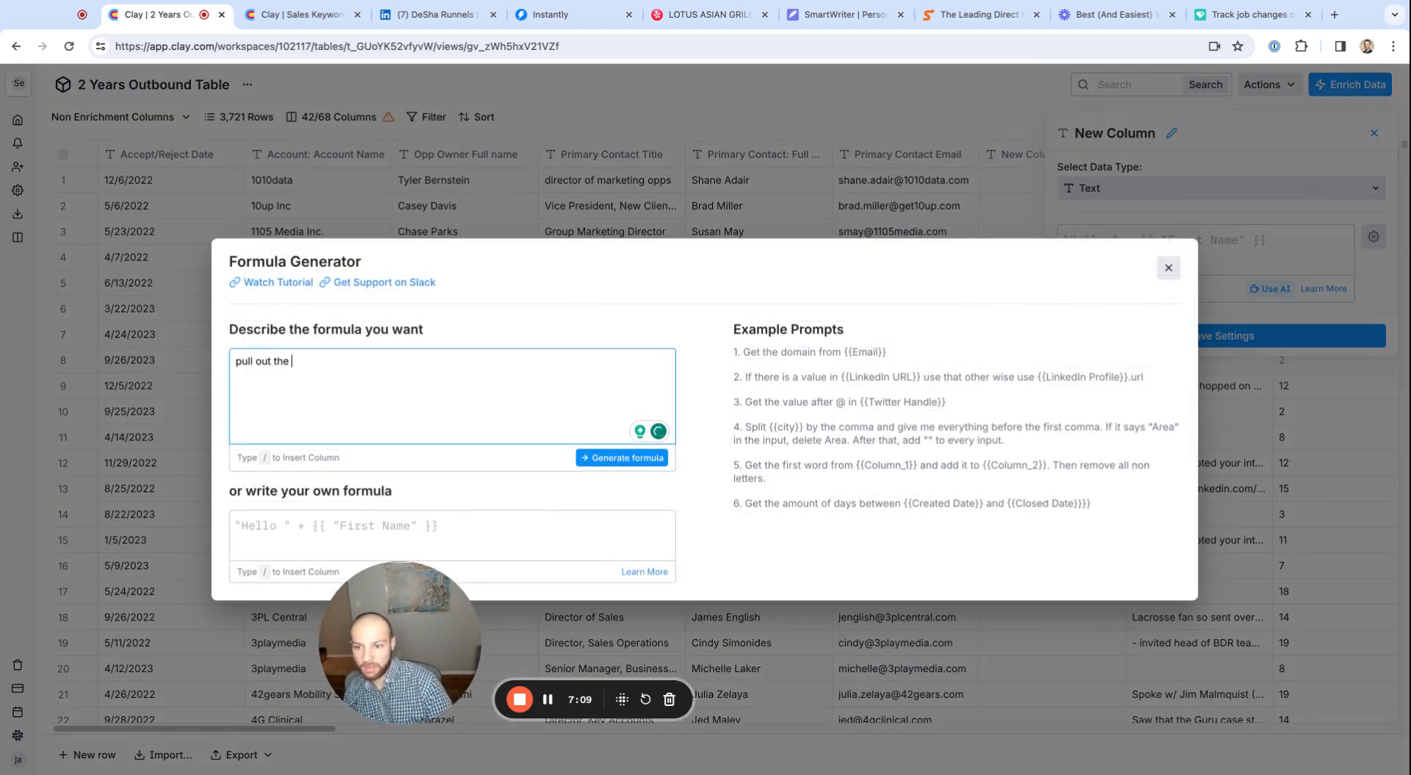
{"action": "type", "text": "text after \"@\" from /primary"}
{"action": "key", "text": "Down"}
{"action": "key", "text": "Down"}
{"action": "key", "text": "Return"}
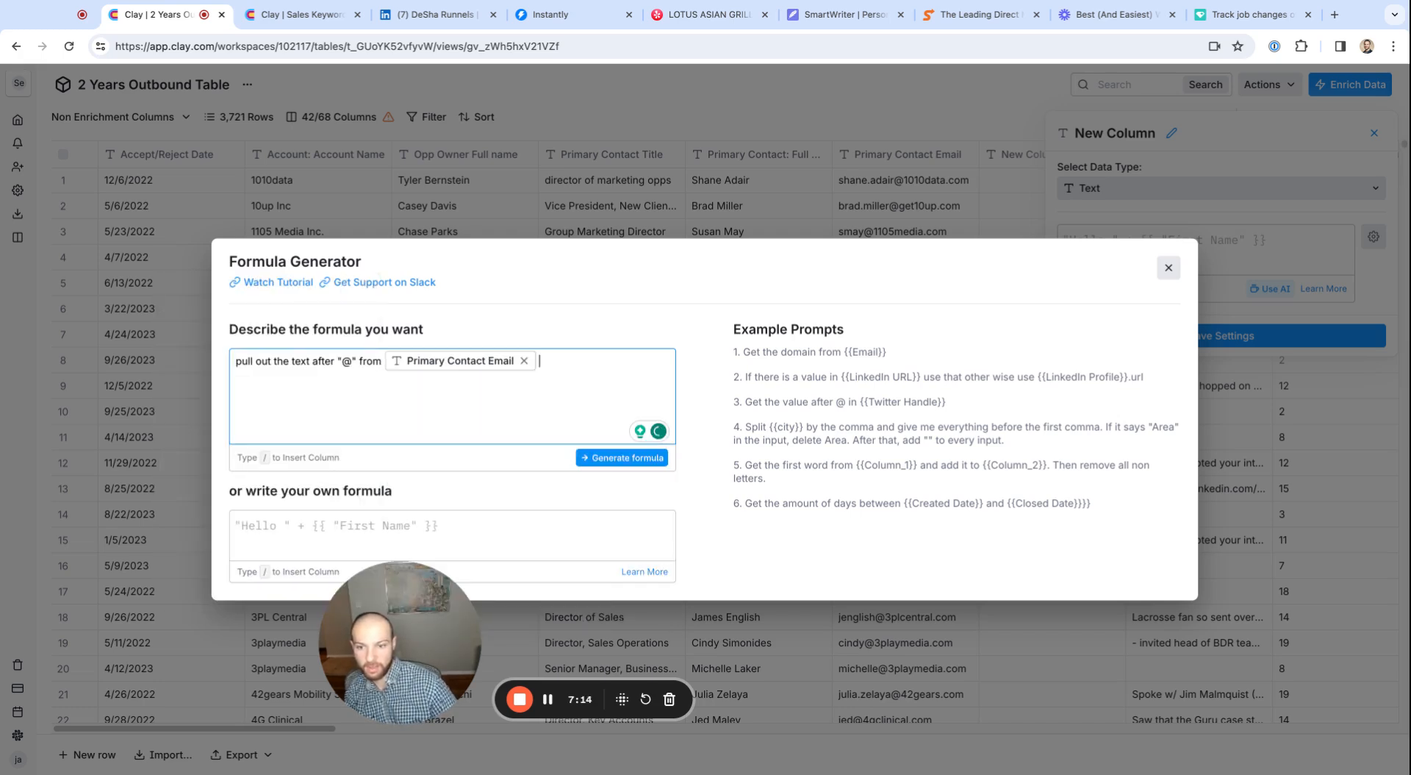
{"action": "left_click", "coordinate": [604, 460]}
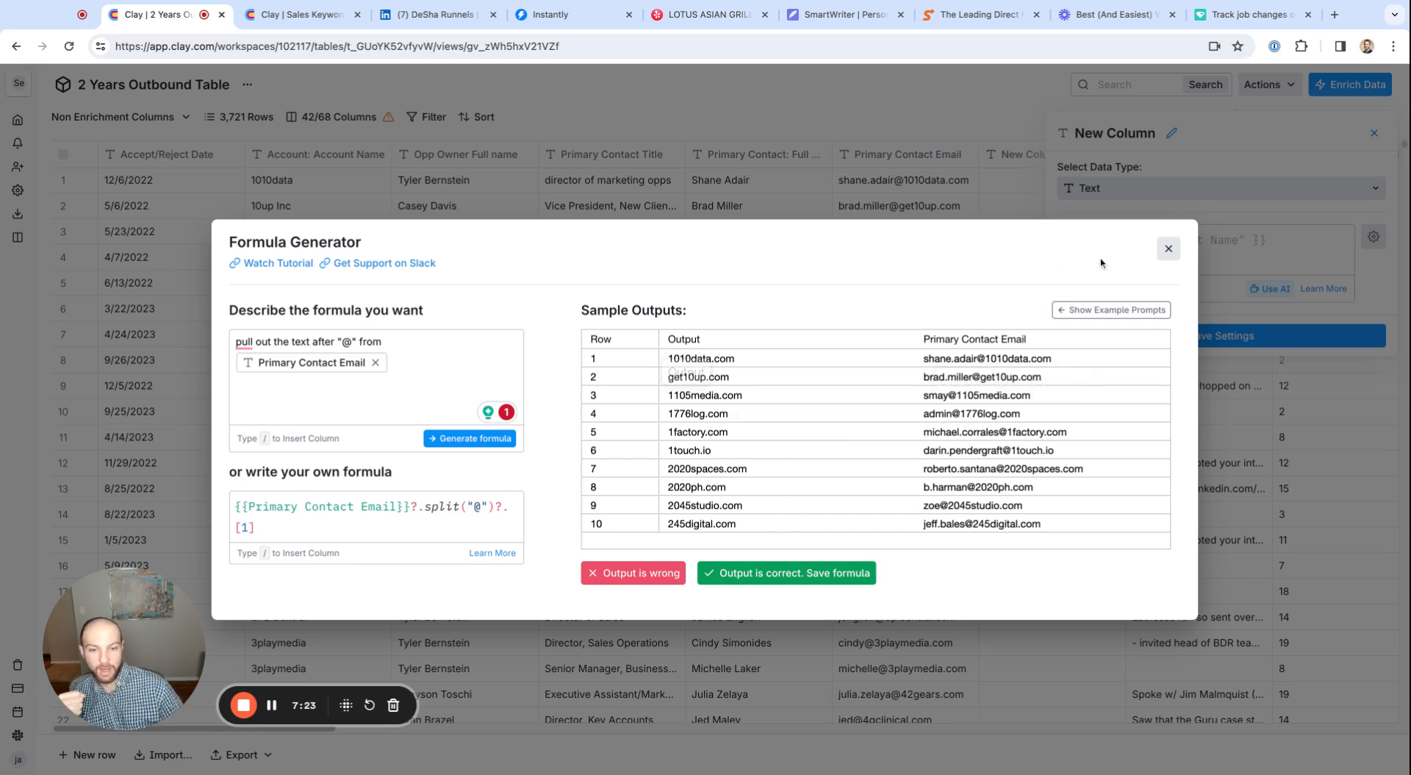
{"action": "left_click", "coordinate": [1168, 248]}
Go to the workspace home, open the 6years data enrichment table, and examine its Company Domain column
{"action": "left_click", "coordinate": [15, 51]}
{"action": "left_click", "coordinate": [34, 119]}
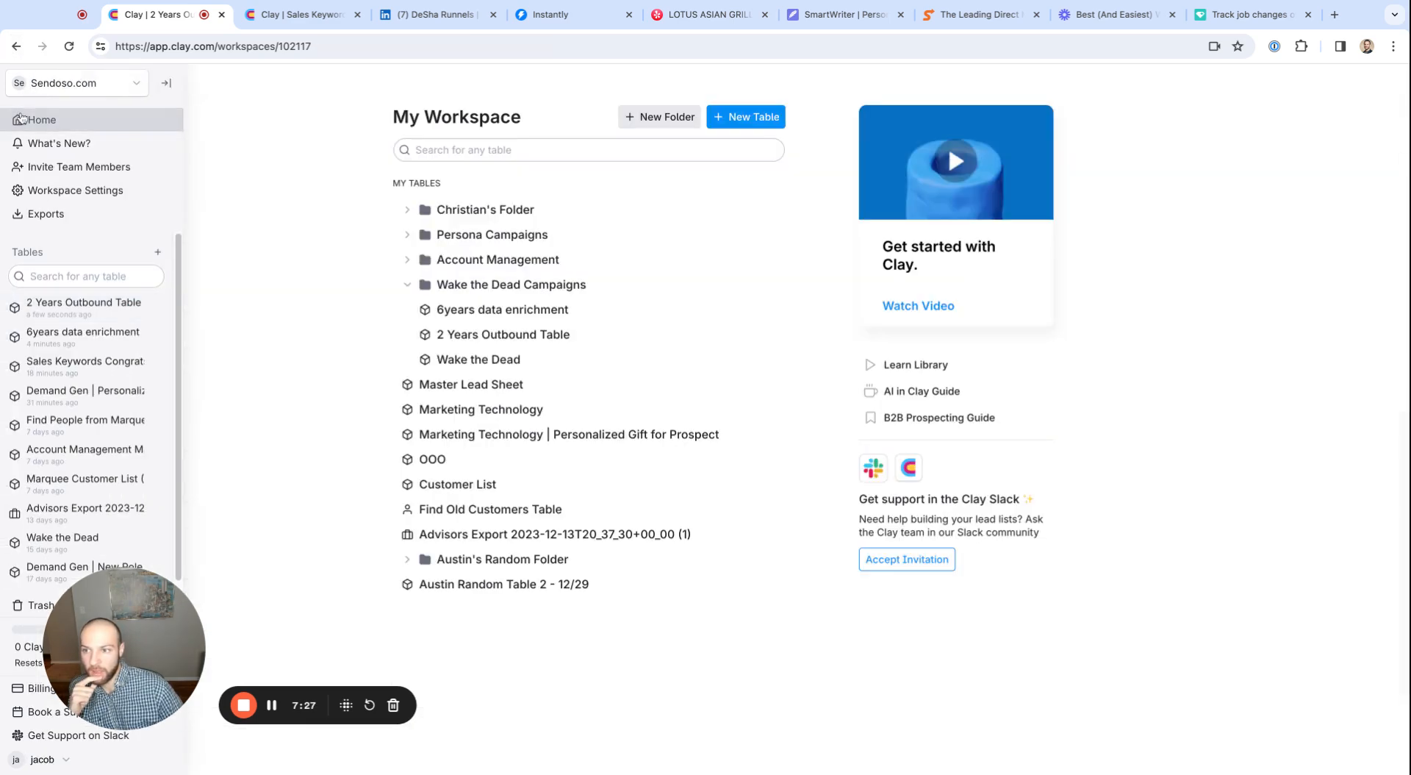
{"action": "left_click", "coordinate": [499, 311]}
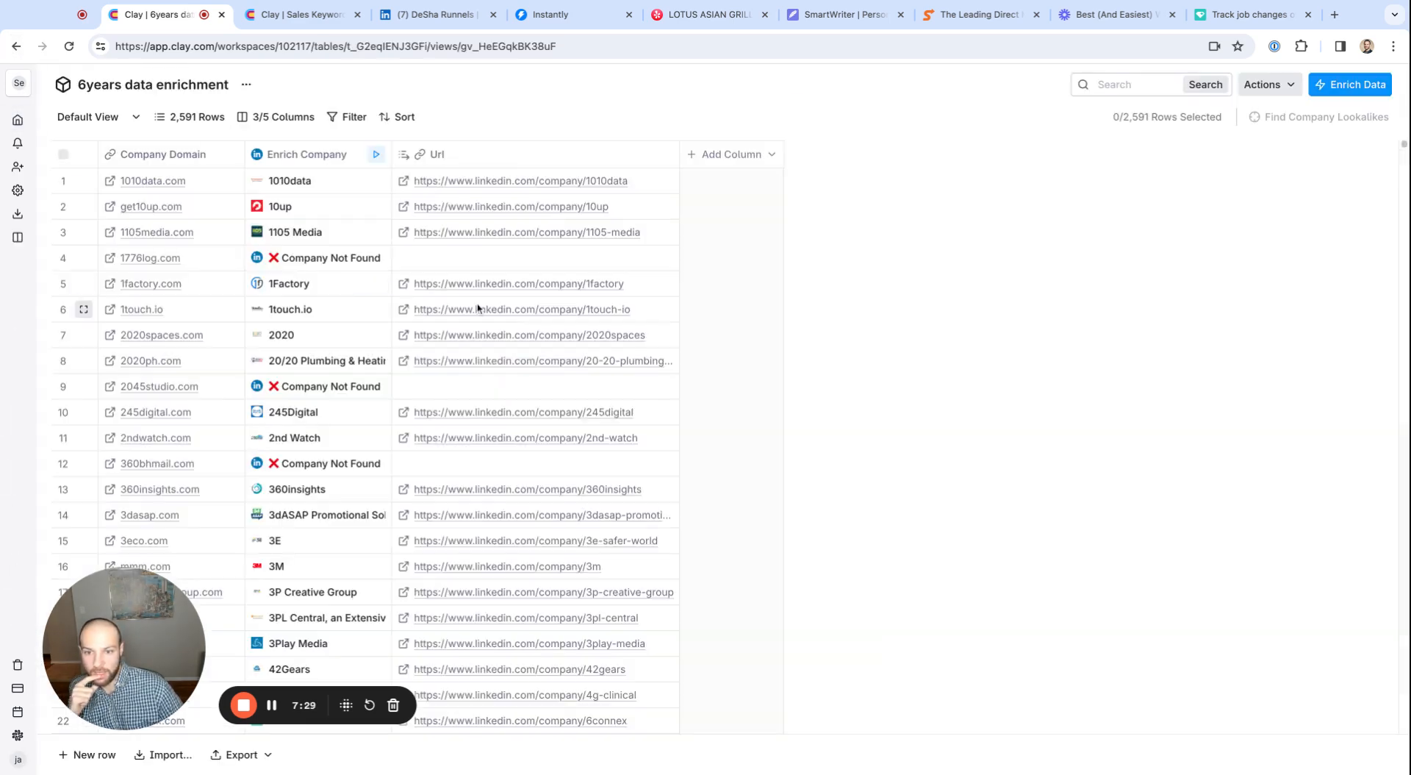
{"action": "left_click_drag", "start_coordinate": [148, 185], "coordinate": [169, 360]}
{"action": "scroll", "coordinate": [173, 250], "scroll_direction": "down", "scroll_amount": 10}
{"action": "scroll", "coordinate": [173, 250], "scroll_direction": "up", "scroll_amount": 10}
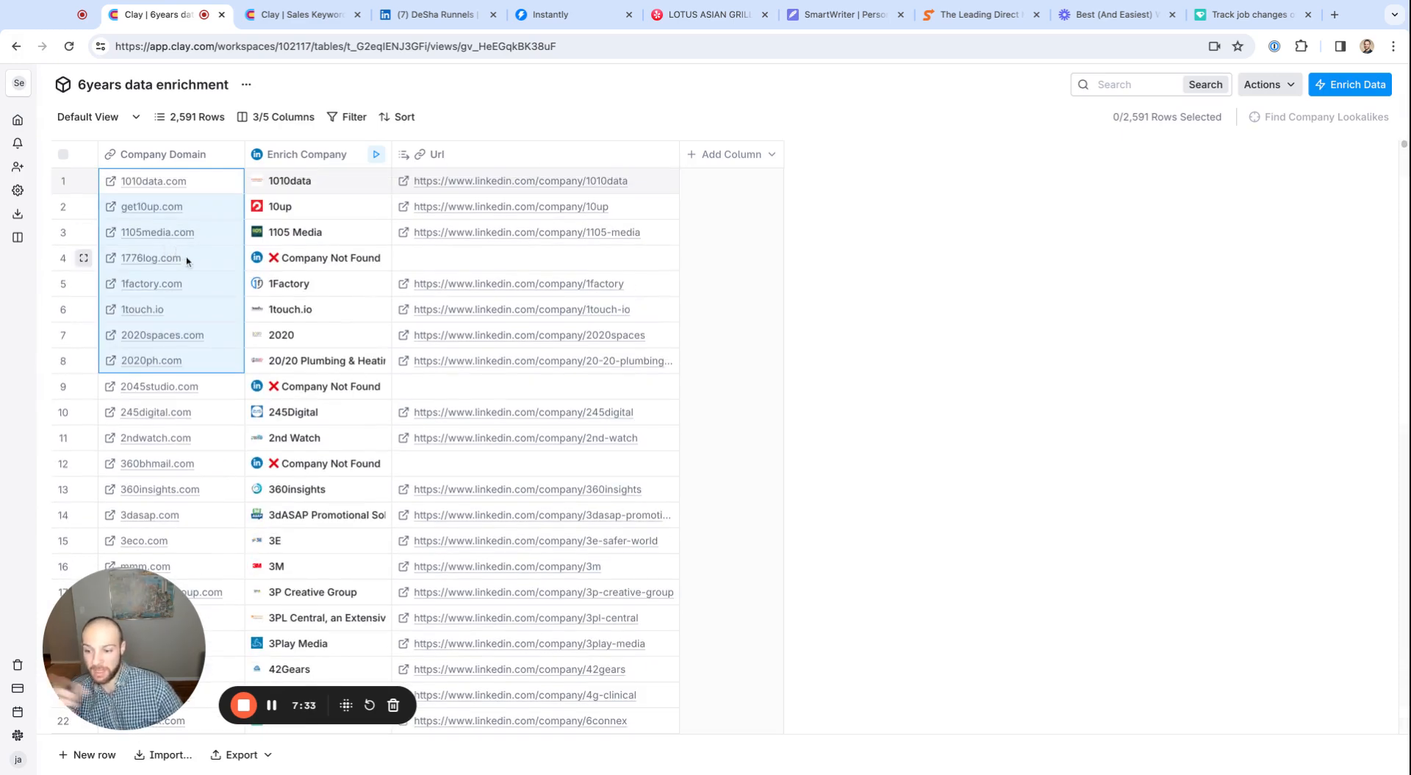
Show the Dedupe option for the Company Domain column and look through the list of domains
{"action": "left_click", "coordinate": [188, 161]}
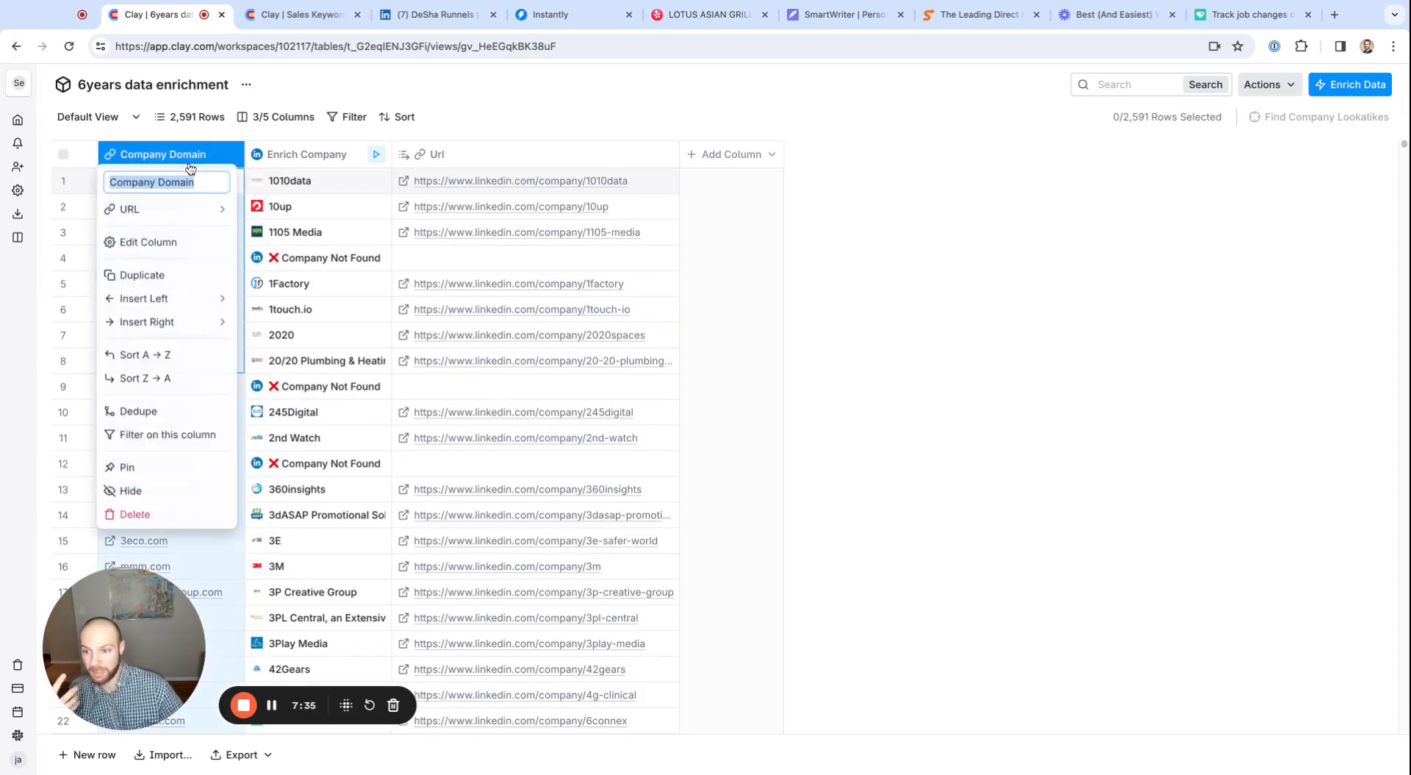
{"action": "left_click", "coordinate": [148, 414]}
{"action": "left_click", "coordinate": [674, 444]}
{"action": "mouse_move", "coordinate": [174, 181]}
{"action": "left_mouse_down"}
{"action": "mouse_move", "coordinate": [173, 463]}
{"action": "mouse_move", "coordinate": [174, 314]}
{"action": "mouse_move", "coordinate": [173, 442]}
{"action": "left_mouse_up"}
{"action": "scroll", "coordinate": [174, 463], "scroll_direction": "down", "scroll_amount": 9}
{"action": "scroll", "coordinate": [166, 471], "scroll_direction": "down", "scroll_amount": 4}
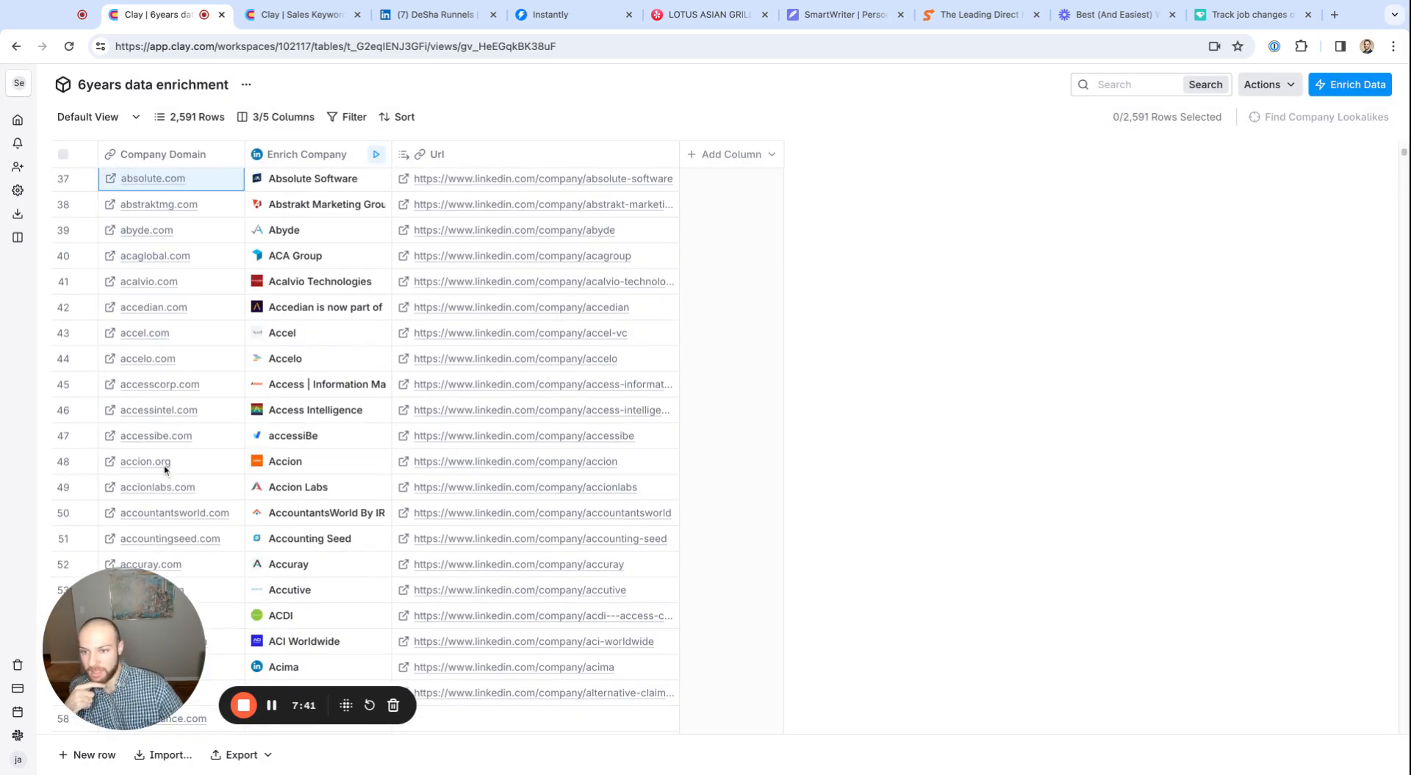
Open the Enrich Company column's settings and compare its Company Identifier input with the Company Domain values
{"action": "left_click", "coordinate": [316, 156]}
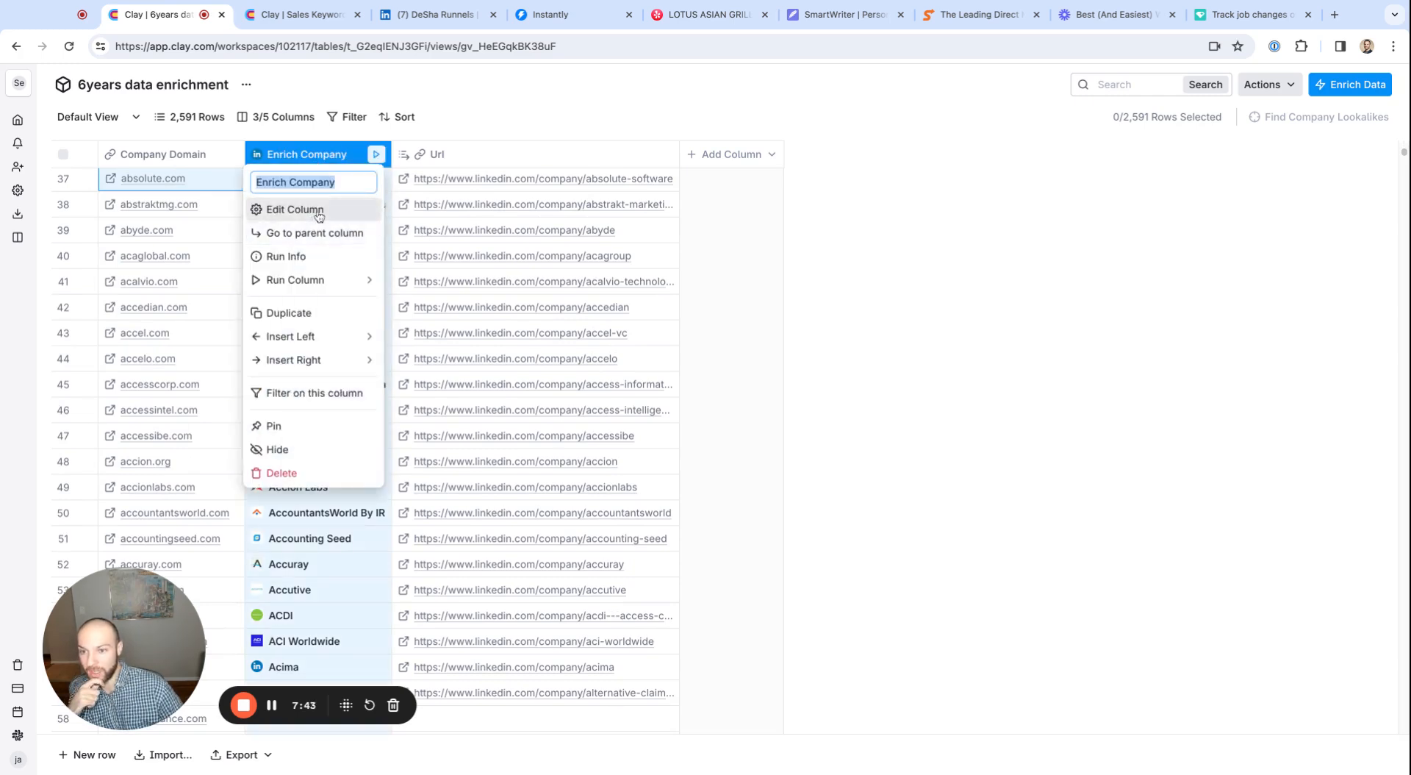
{"action": "left_click", "coordinate": [308, 208]}
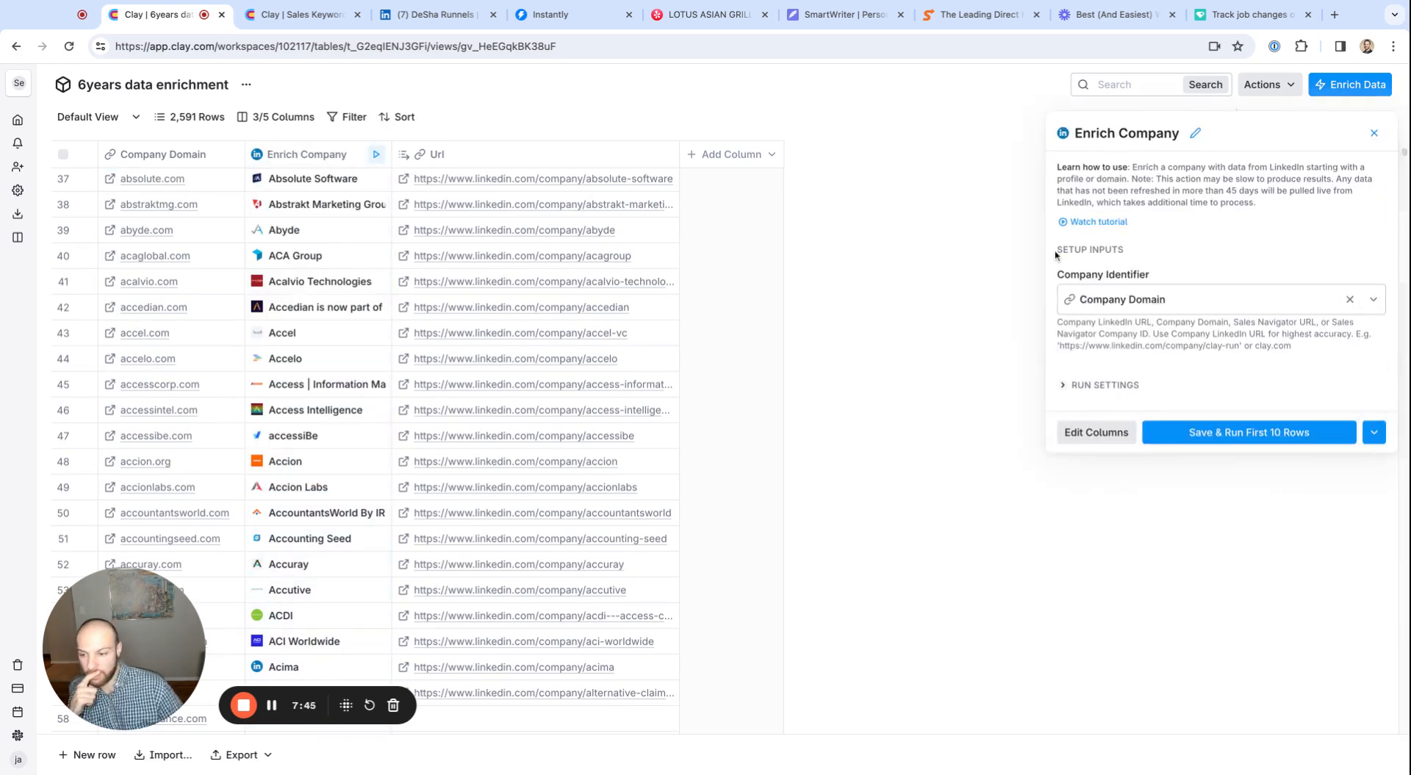
{"action": "scroll", "coordinate": [353, 214], "scroll_direction": "up", "scroll_amount": 10}
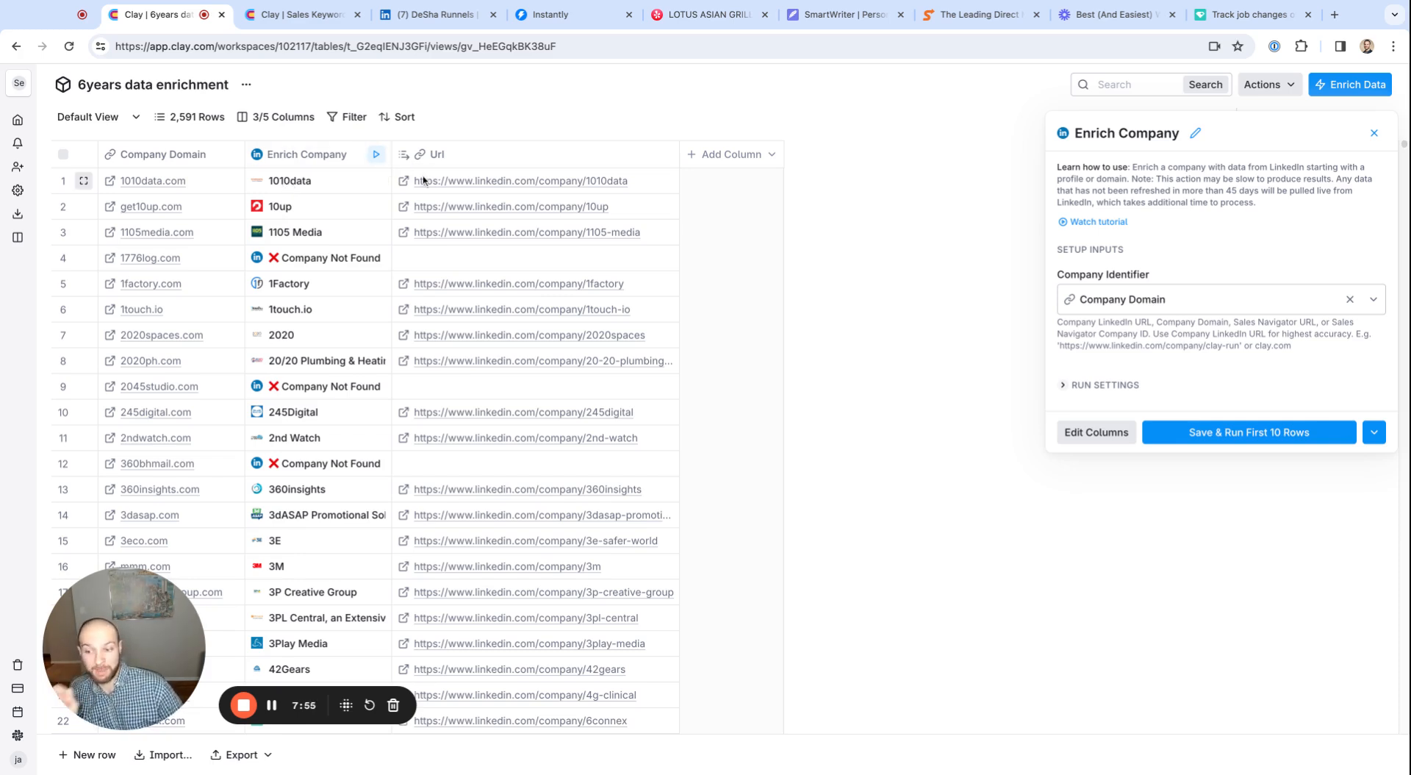
{"action": "left_click_drag", "start_coordinate": [172, 189], "coordinate": [172, 485]}
{"action": "scroll", "coordinate": [172, 485], "scroll_direction": "down", "scroll_amount": 1}
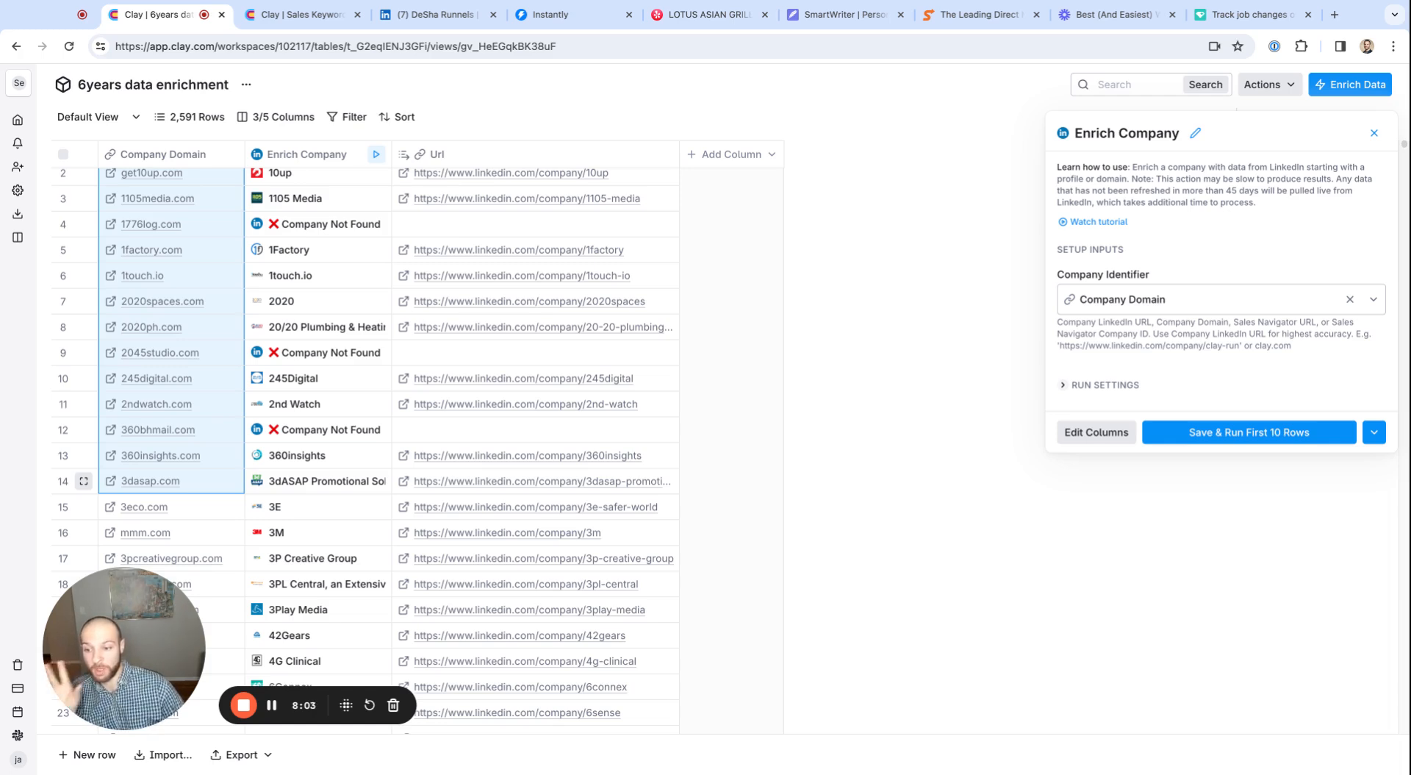
Examine the Enrich Company details for 1010data and the LinkedIn company URLs in the first rows of the Url column
{"action": "scroll", "coordinate": [177, 430], "scroll_direction": "up", "scroll_amount": 1}
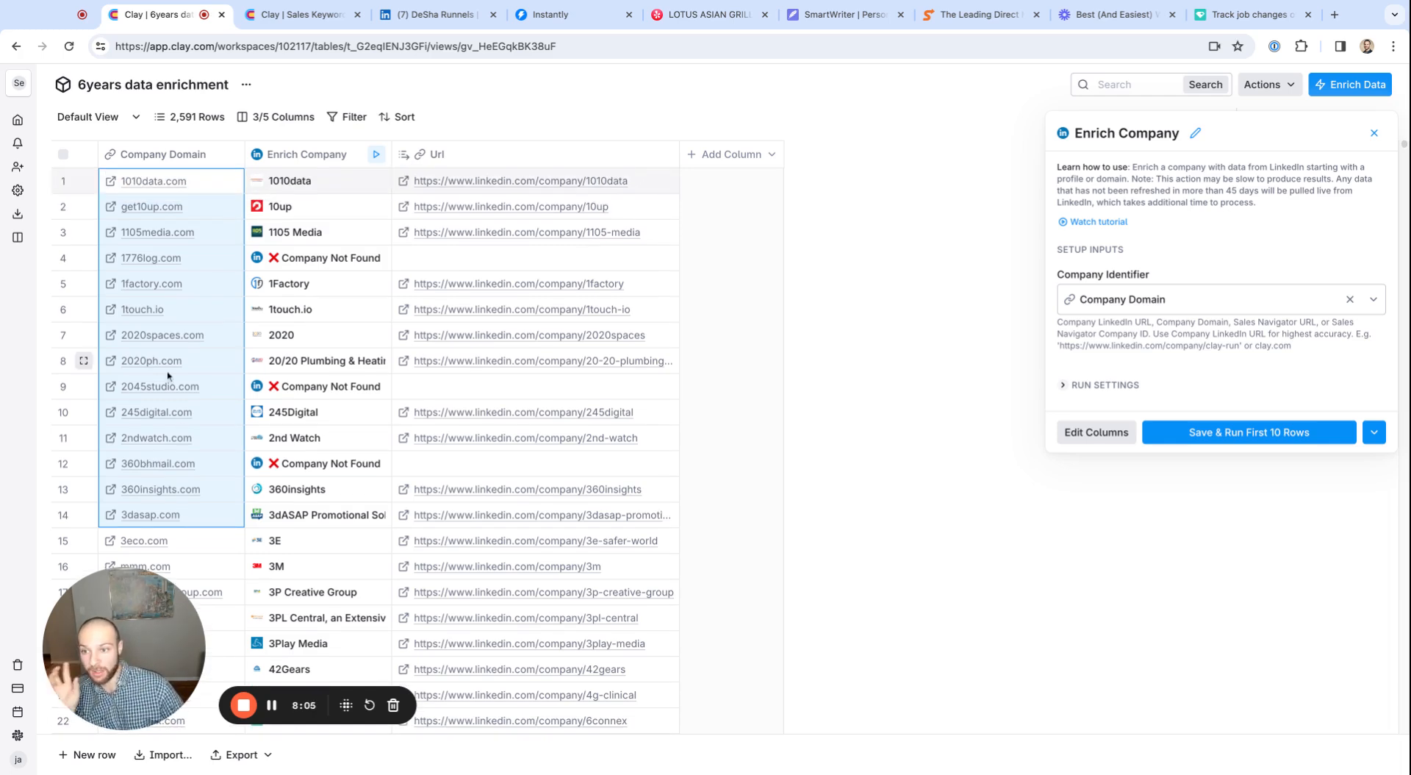
{"action": "left_click", "coordinate": [323, 187]}
{"action": "left_click_drag", "start_coordinate": [466, 189], "coordinate": [494, 181]}
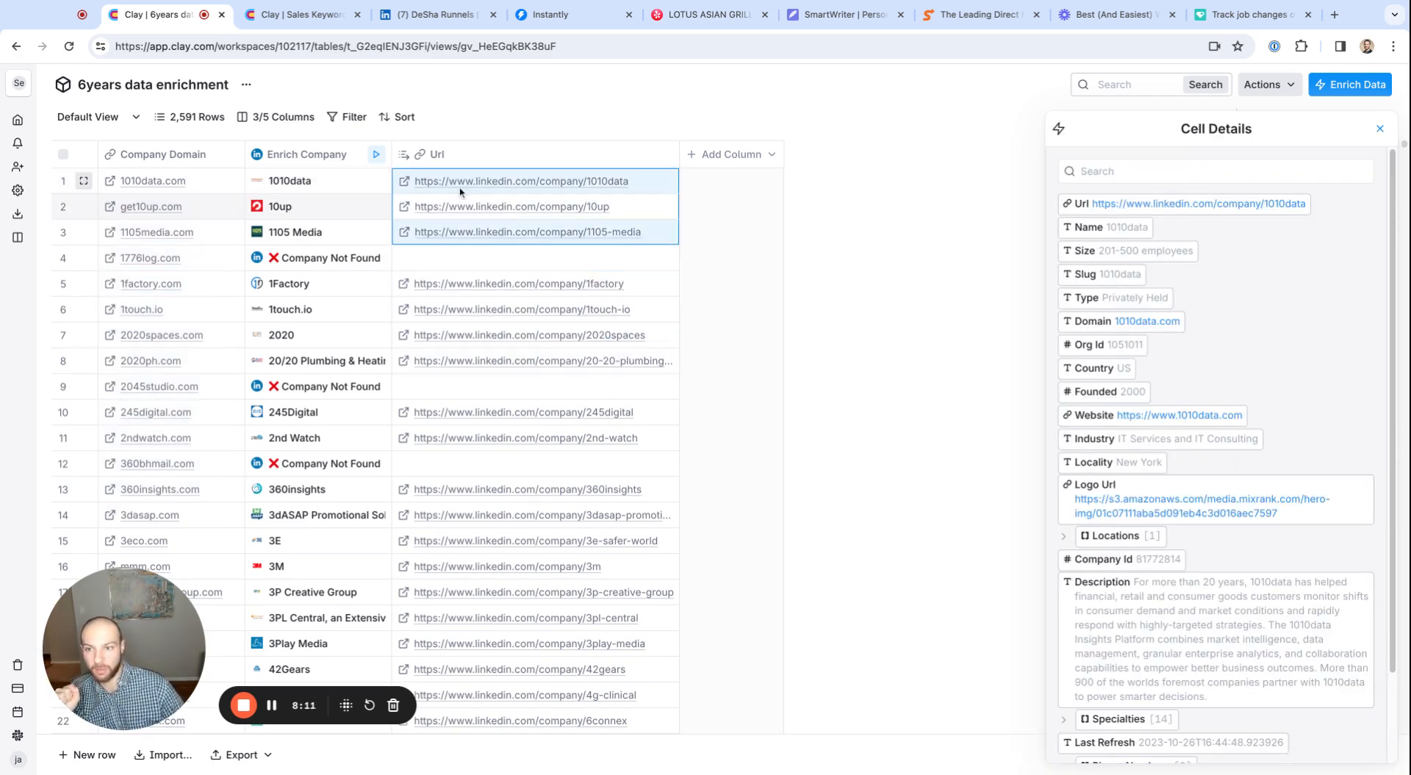
Open the 2 Years Outbound Table and compare row 2's latest and at-the-time company LinkedIn URLs with its Confirmed Contact value
{"action": "left_click", "coordinate": [16, 46]}
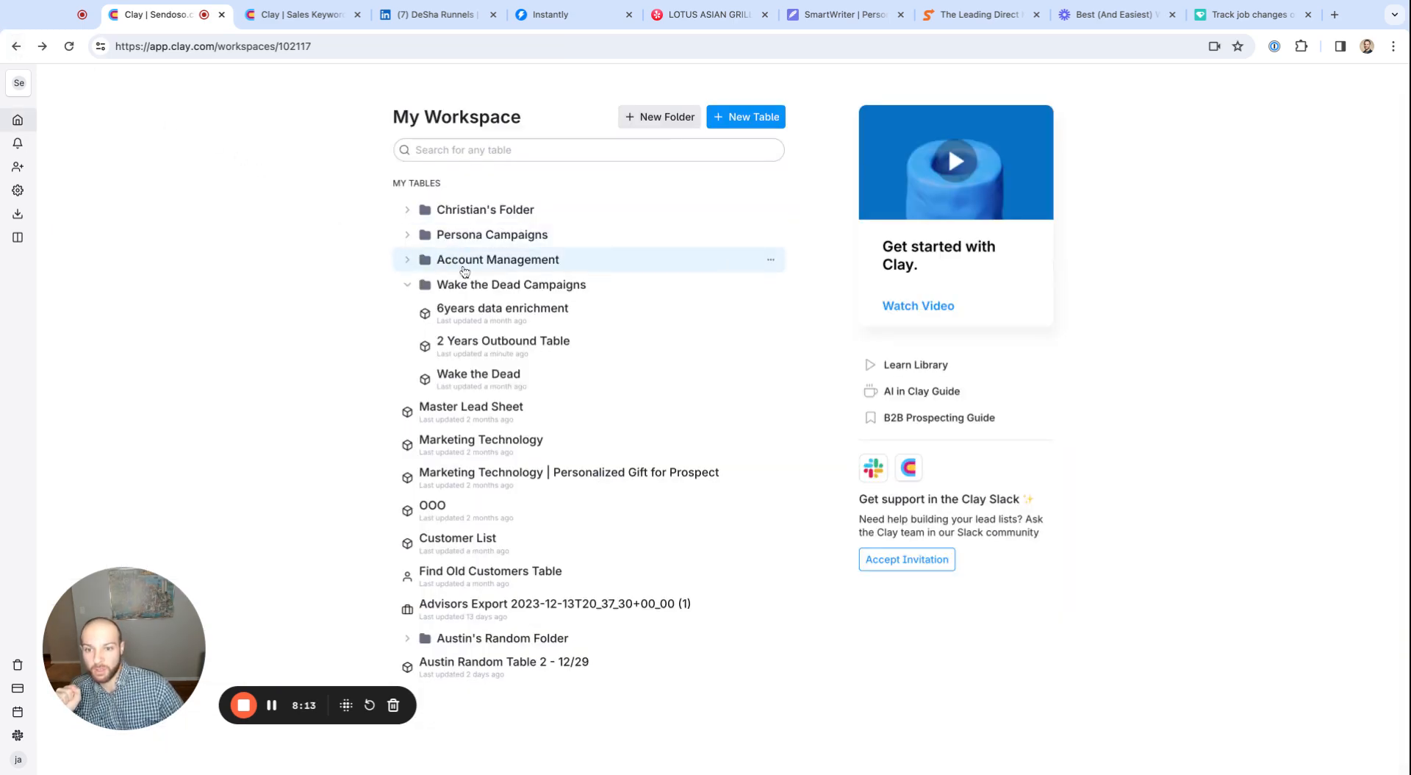
{"action": "left_click", "coordinate": [480, 339]}
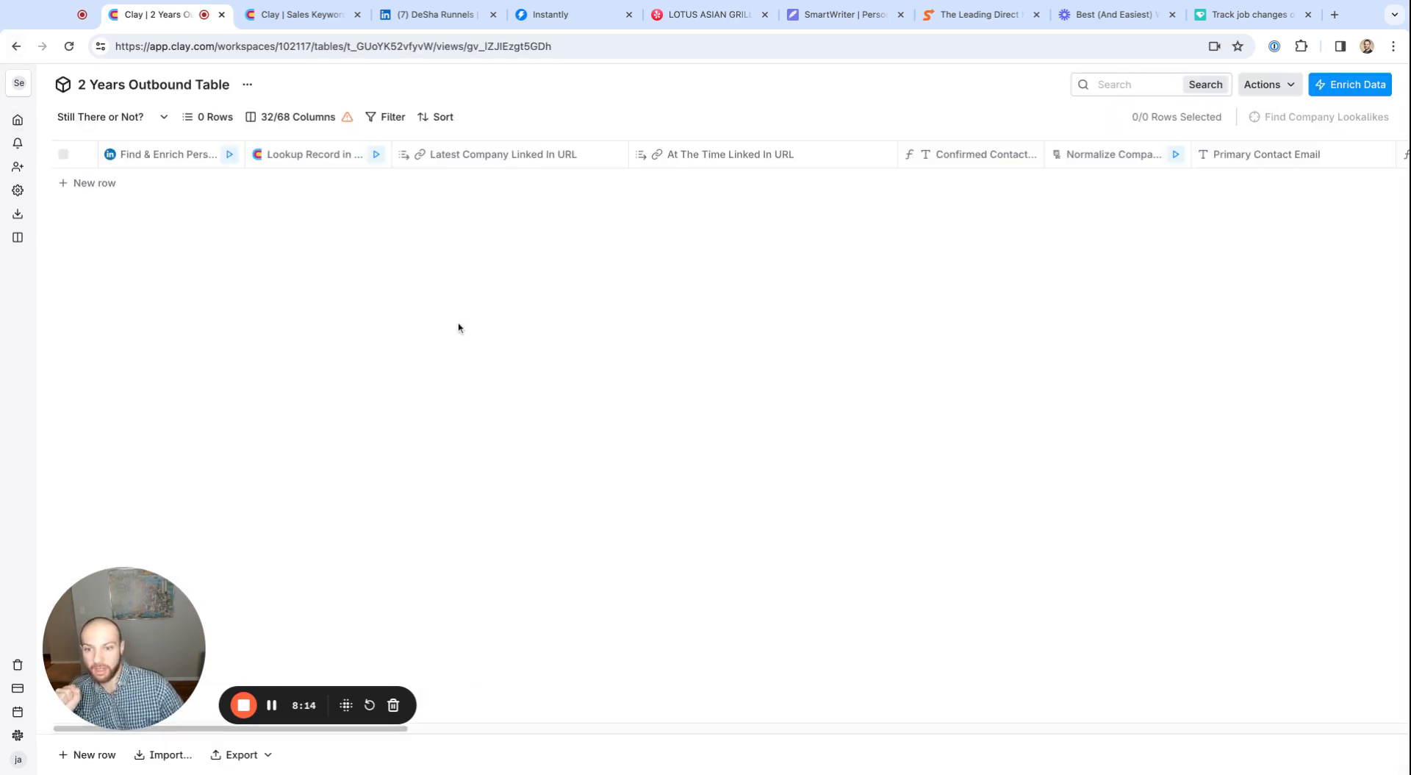
{"action": "left_click", "coordinate": [515, 207]}
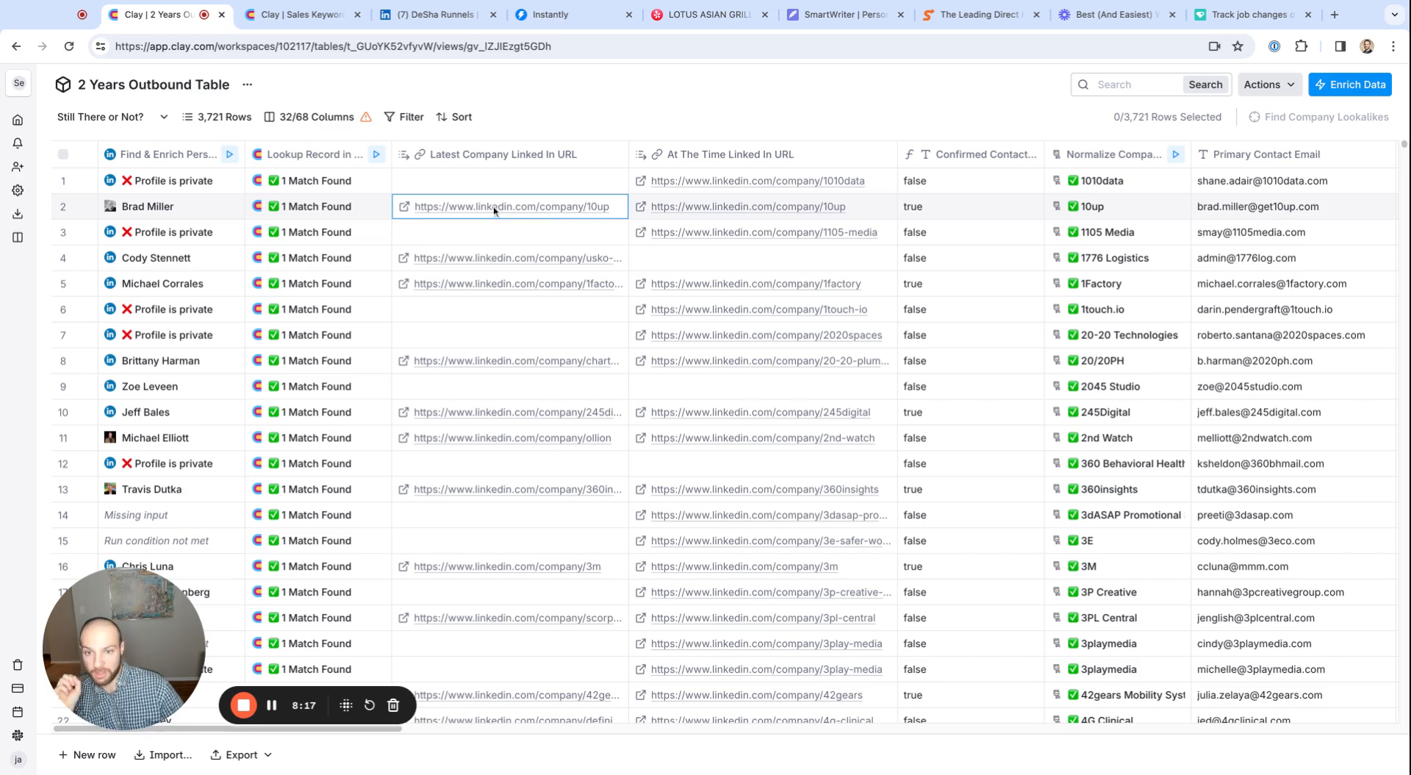
{"action": "left_click", "coordinate": [801, 208]}
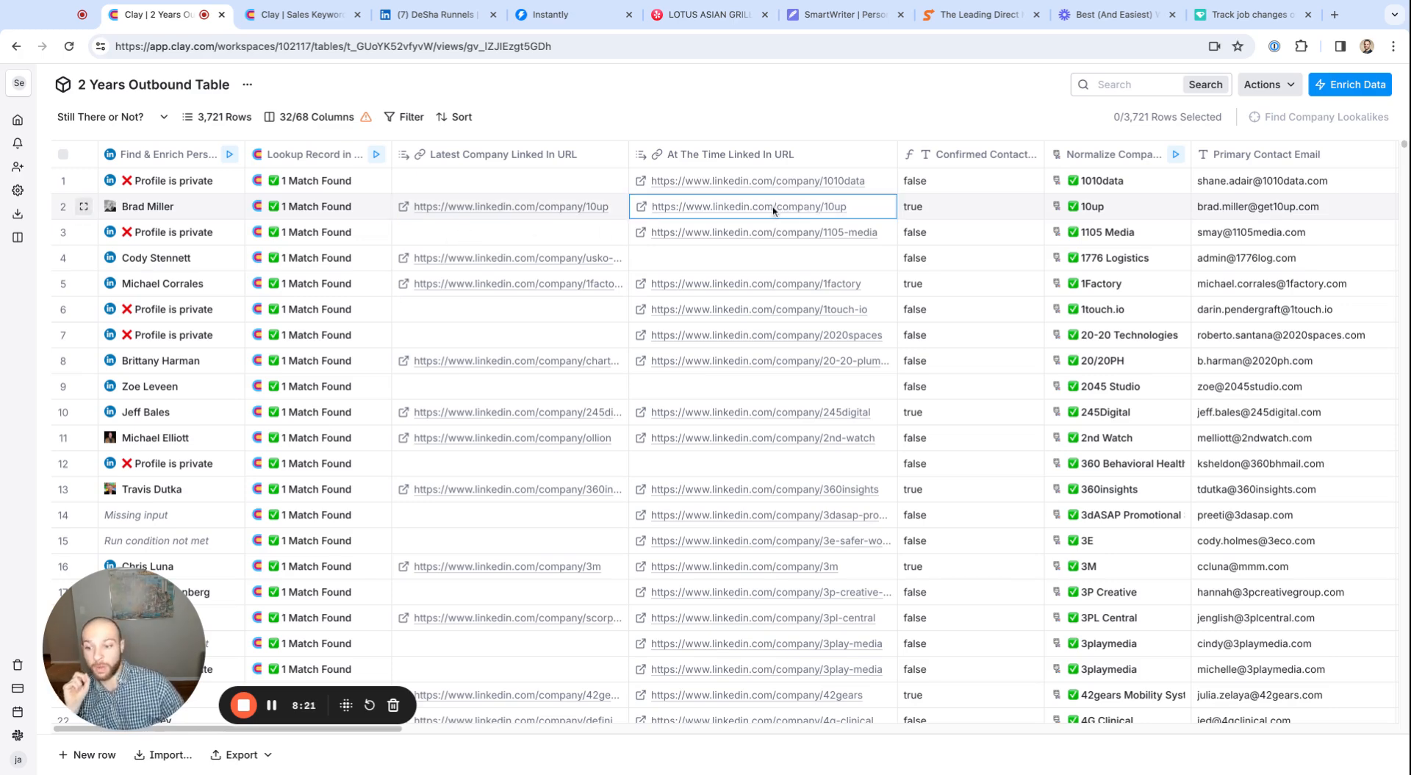
{"action": "left_click", "coordinate": [934, 210]}
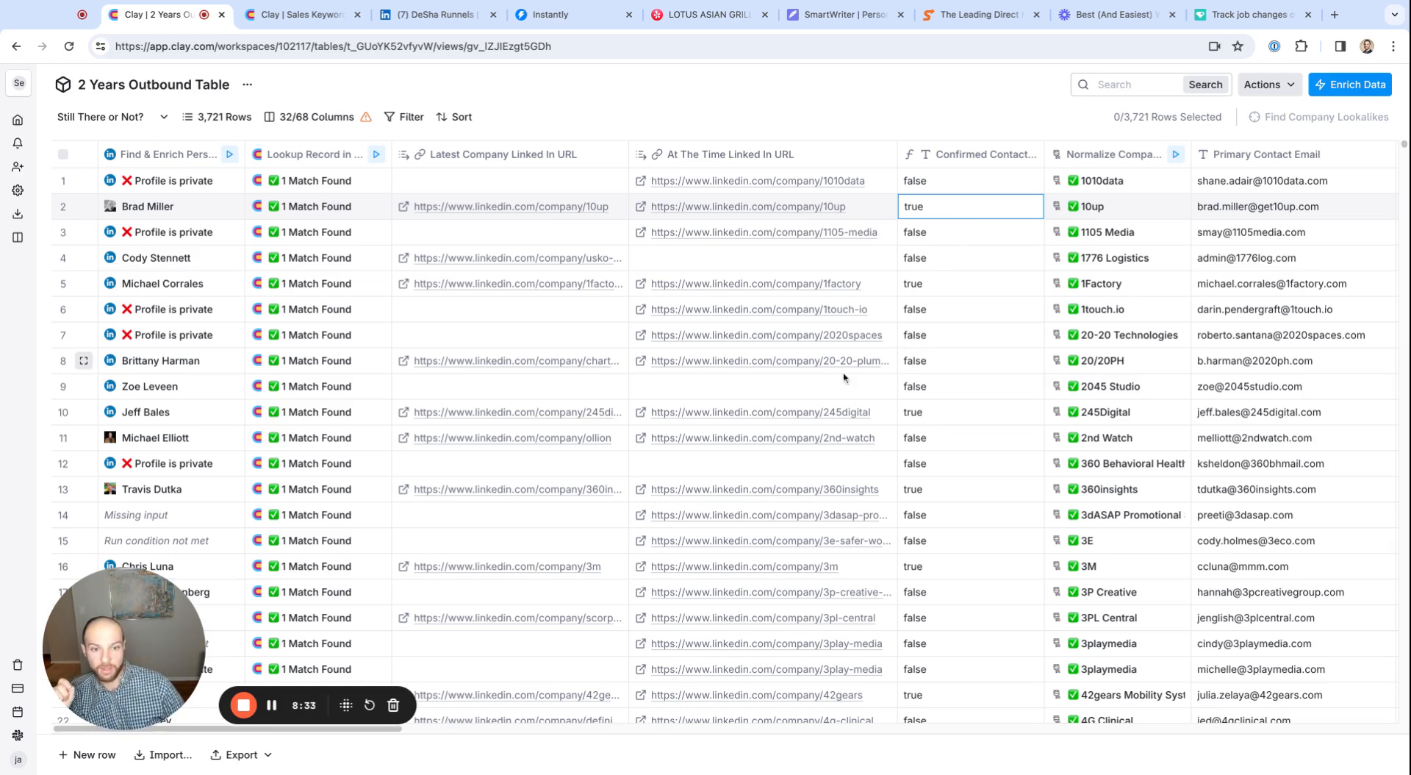
Examine row 8's full latest company LinkedIn URL, its person enrichment details and its At The Time LinkedIn URL
{"action": "left_click", "coordinate": [477, 366]}
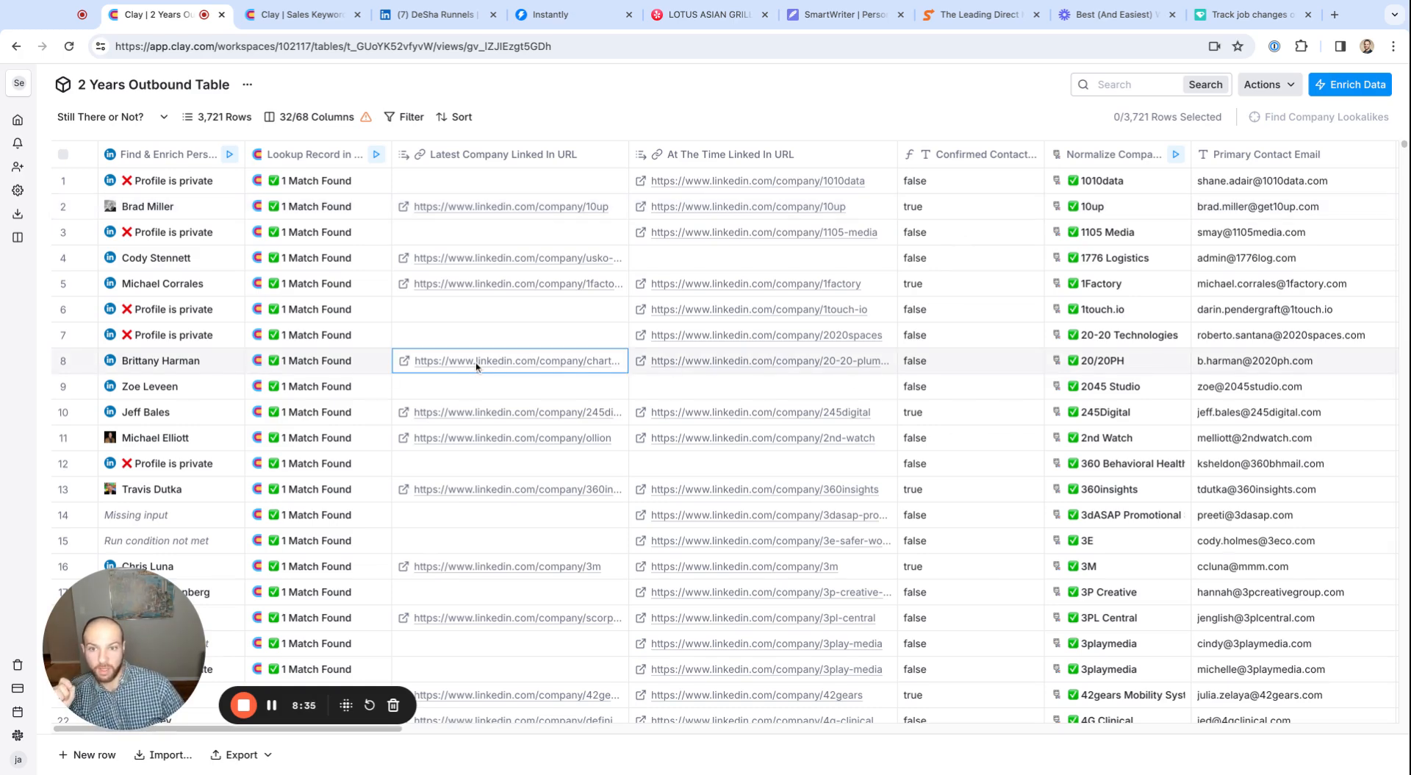
{"action": "left_click", "coordinate": [476, 365]}
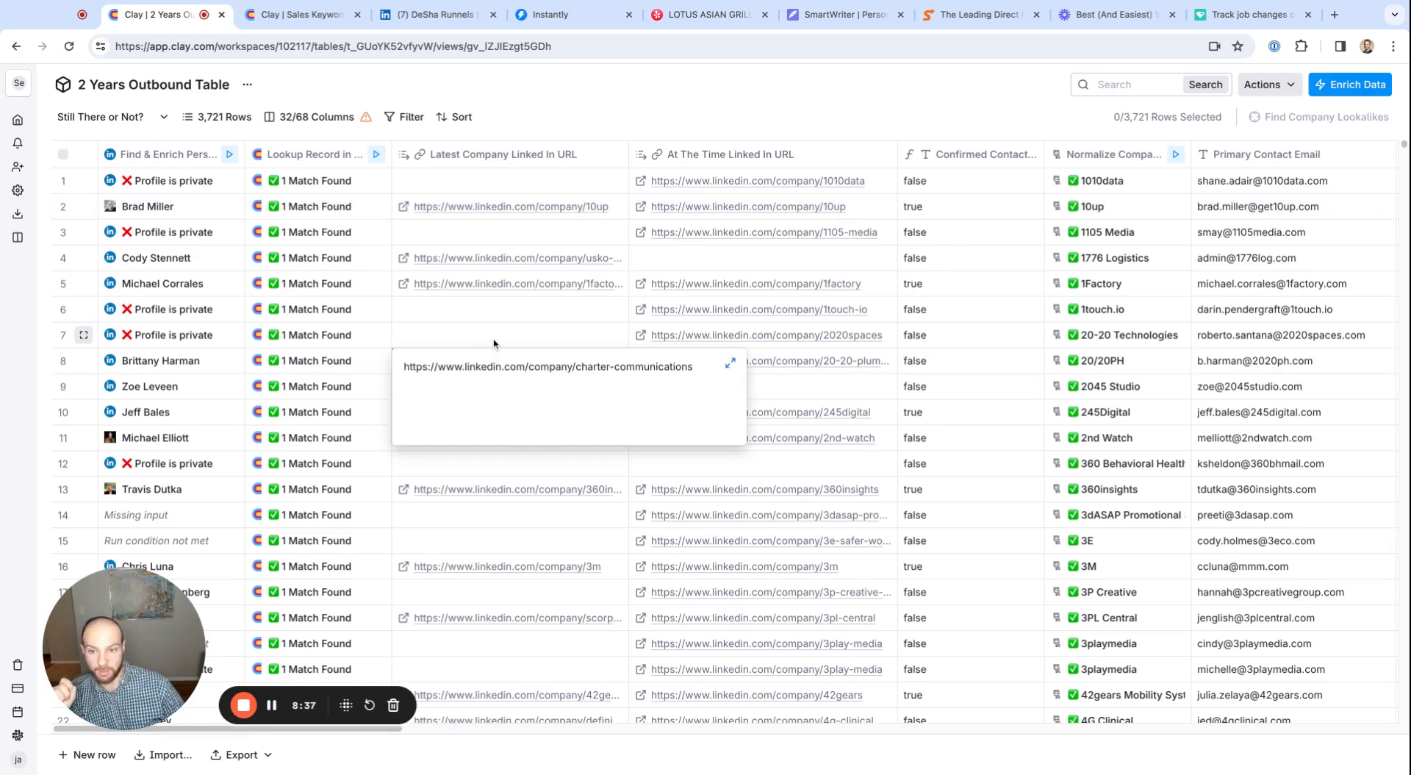
{"action": "left_click", "coordinate": [494, 342]}
{"action": "left_click", "coordinate": [133, 368]}
{"action": "scroll", "coordinate": [1233, 466], "scroll_direction": "down", "scroll_amount": 5}
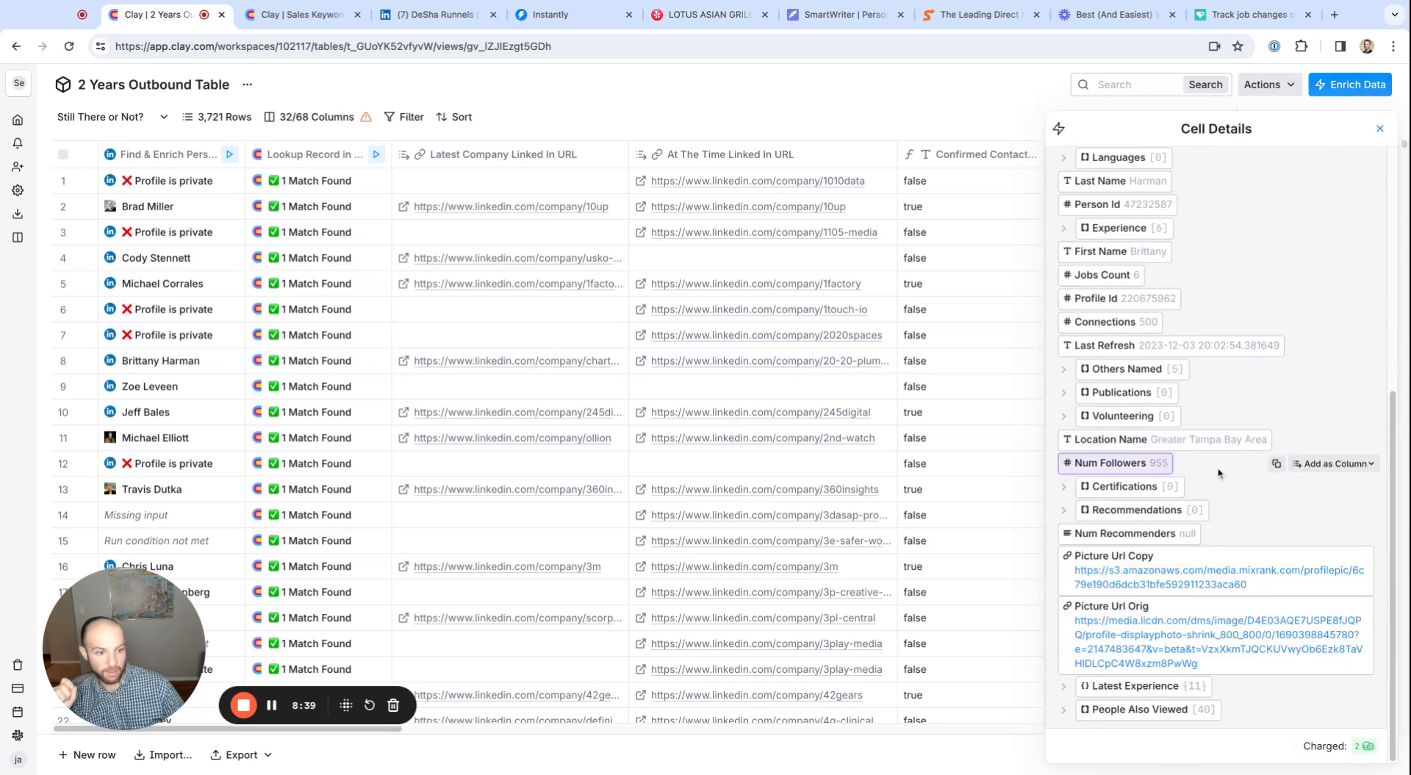
{"action": "scroll", "coordinate": [1235, 515], "scroll_direction": "up", "scroll_amount": 10}
{"action": "left_click", "coordinate": [1379, 127]}
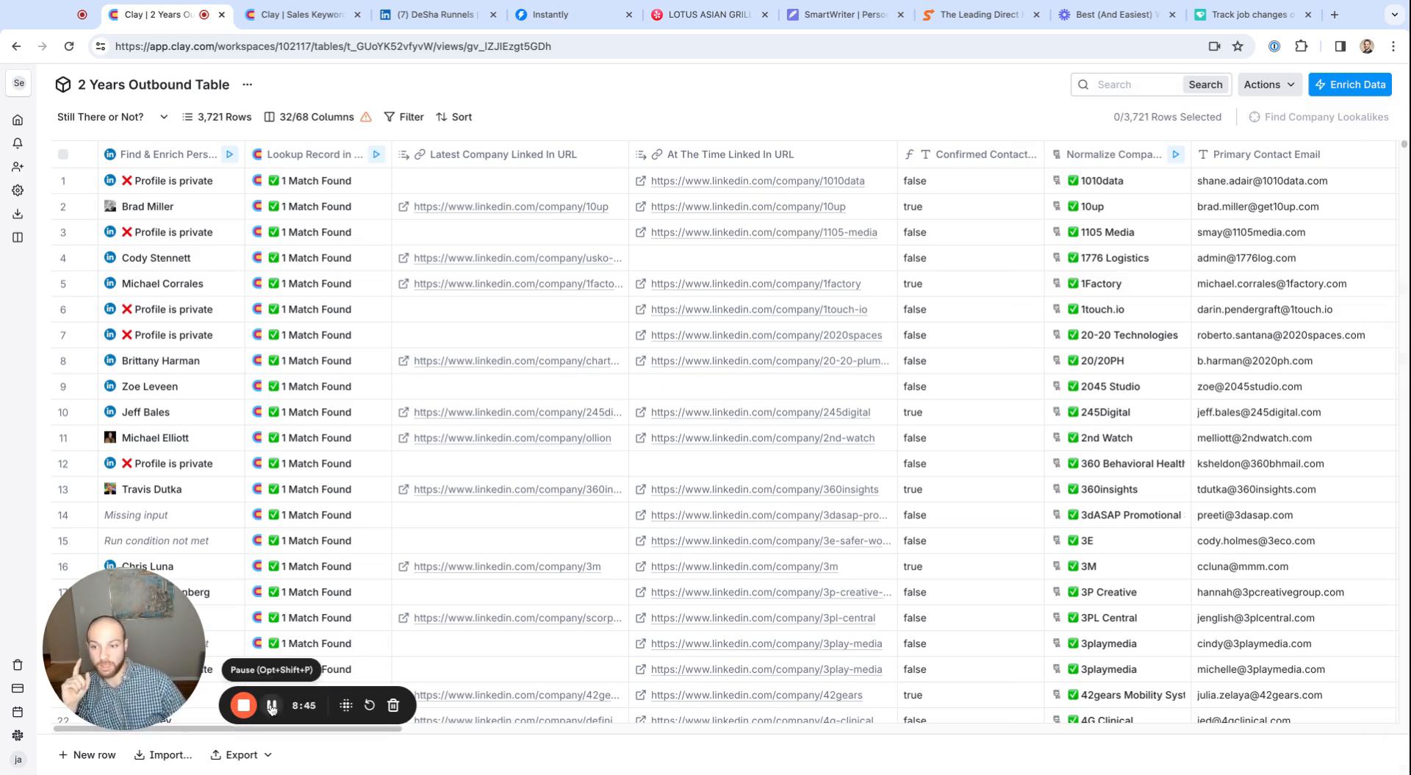
{"action": "left_click", "coordinate": [730, 361]}
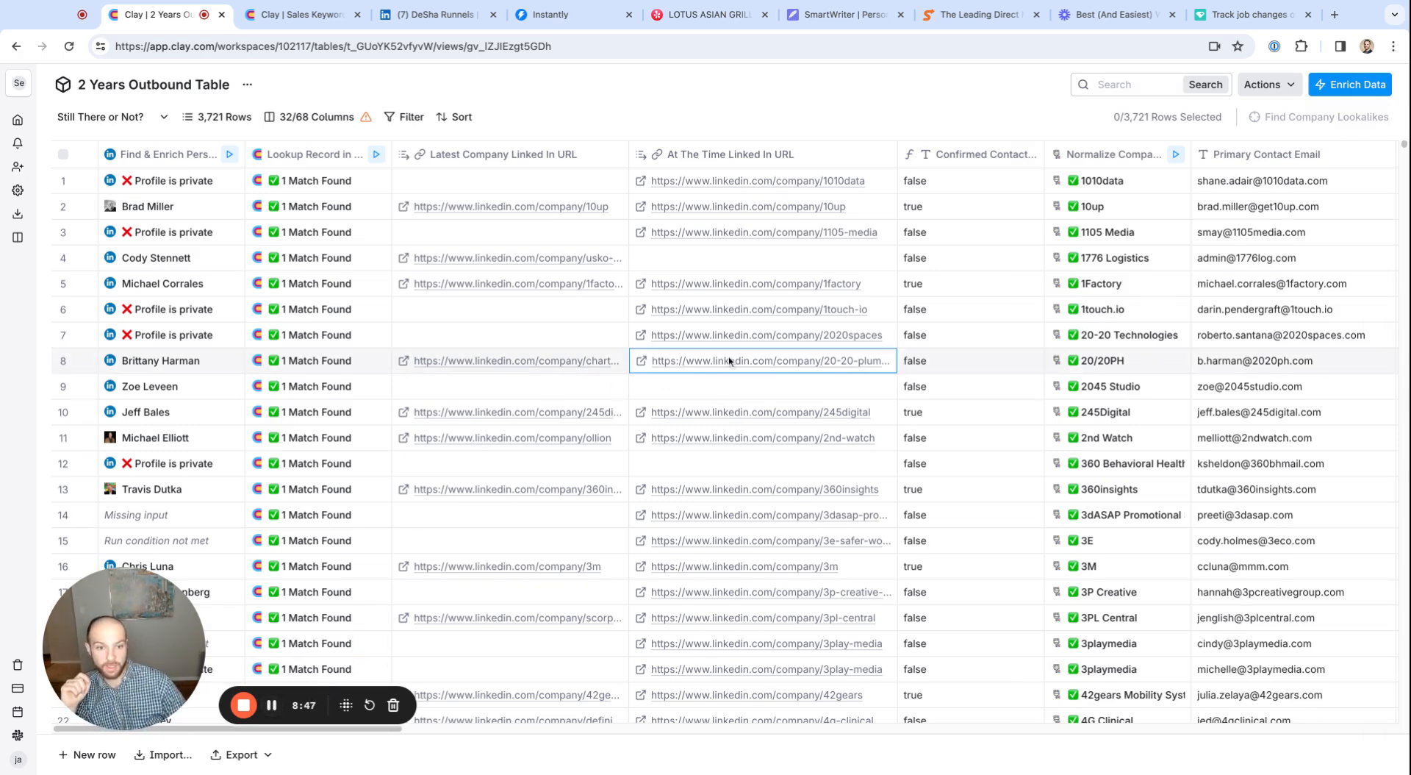
{"action": "left_click", "coordinate": [730, 360]}
{"action": "key", "text": "Escape"}
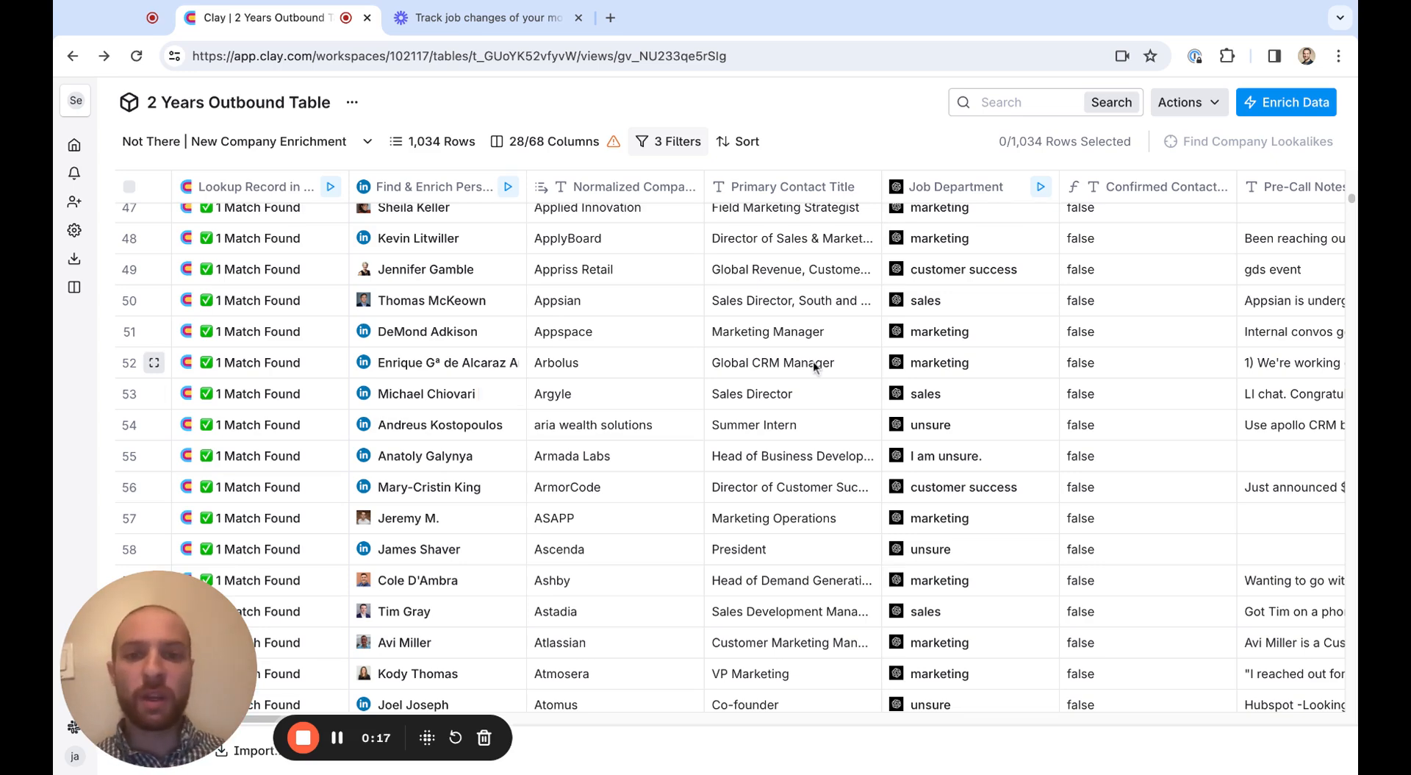
Examine the person enrichment details in row 50 and the Primary Contact Title values of rows 50 to 57, then close the details
{"action": "left_click", "coordinate": [441, 295]}
{"action": "left_click_drag", "start_coordinate": [783, 239], "coordinate": [783, 487]}
{"action": "left_click_drag", "start_coordinate": [783, 301], "coordinate": [783, 518]}
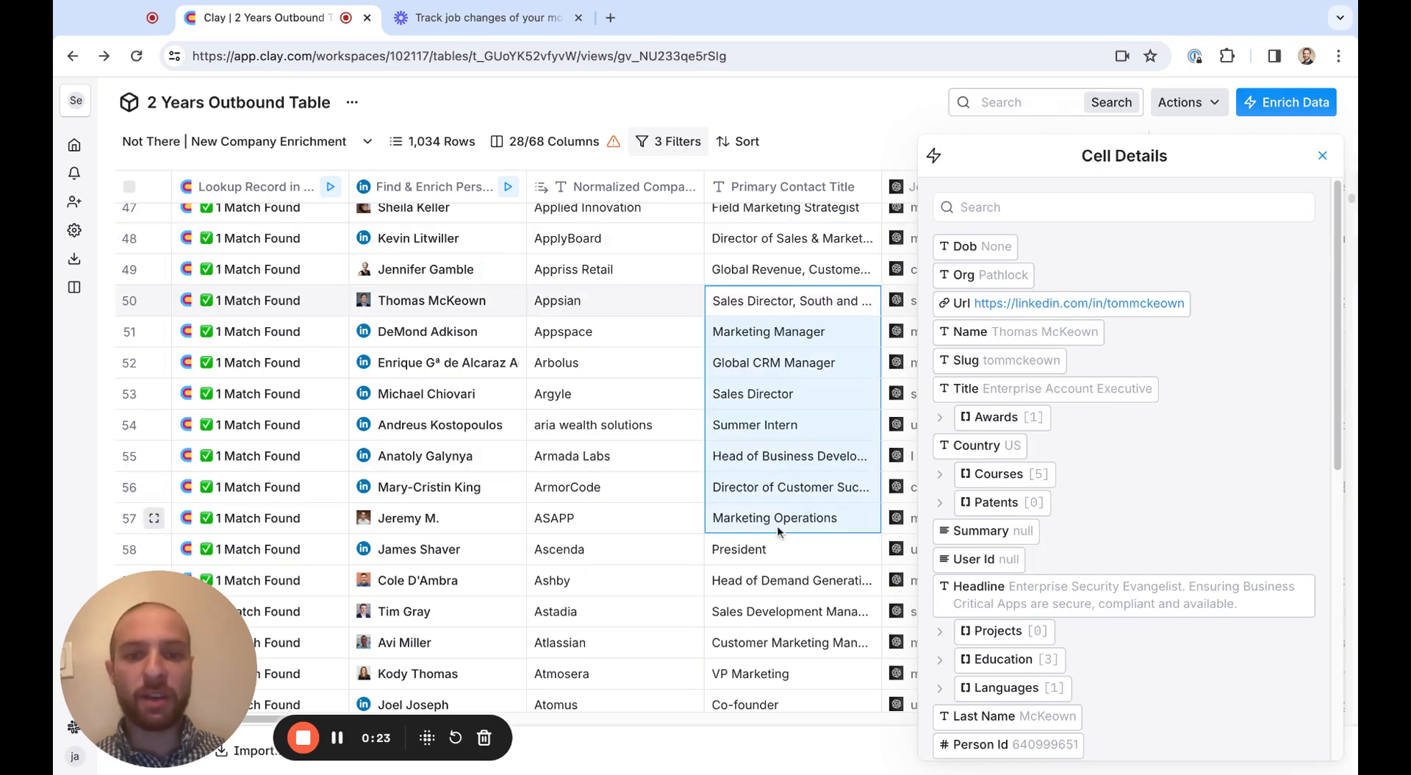
{"action": "left_click", "coordinate": [1322, 155]}
Run the Pre-Call Summary cell in row 41 and select the row's Pre-Call Notes for review
{"action": "scroll", "coordinate": [791, 514], "scroll_direction": "right", "scroll_amount": 3}
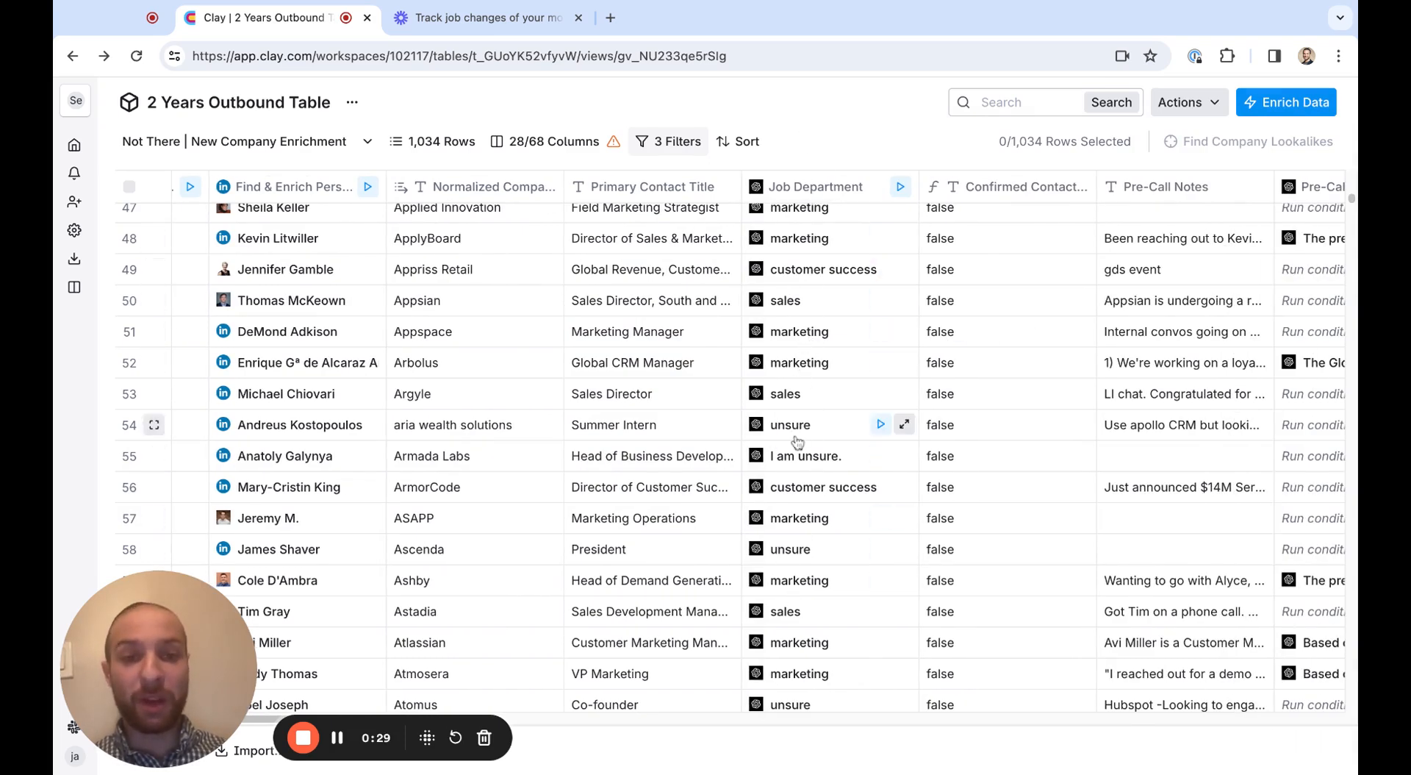
{"action": "scroll", "coordinate": [802, 433], "scroll_direction": "right", "scroll_amount": 3}
{"action": "scroll", "coordinate": [797, 442], "scroll_direction": "right", "scroll_amount": 2}
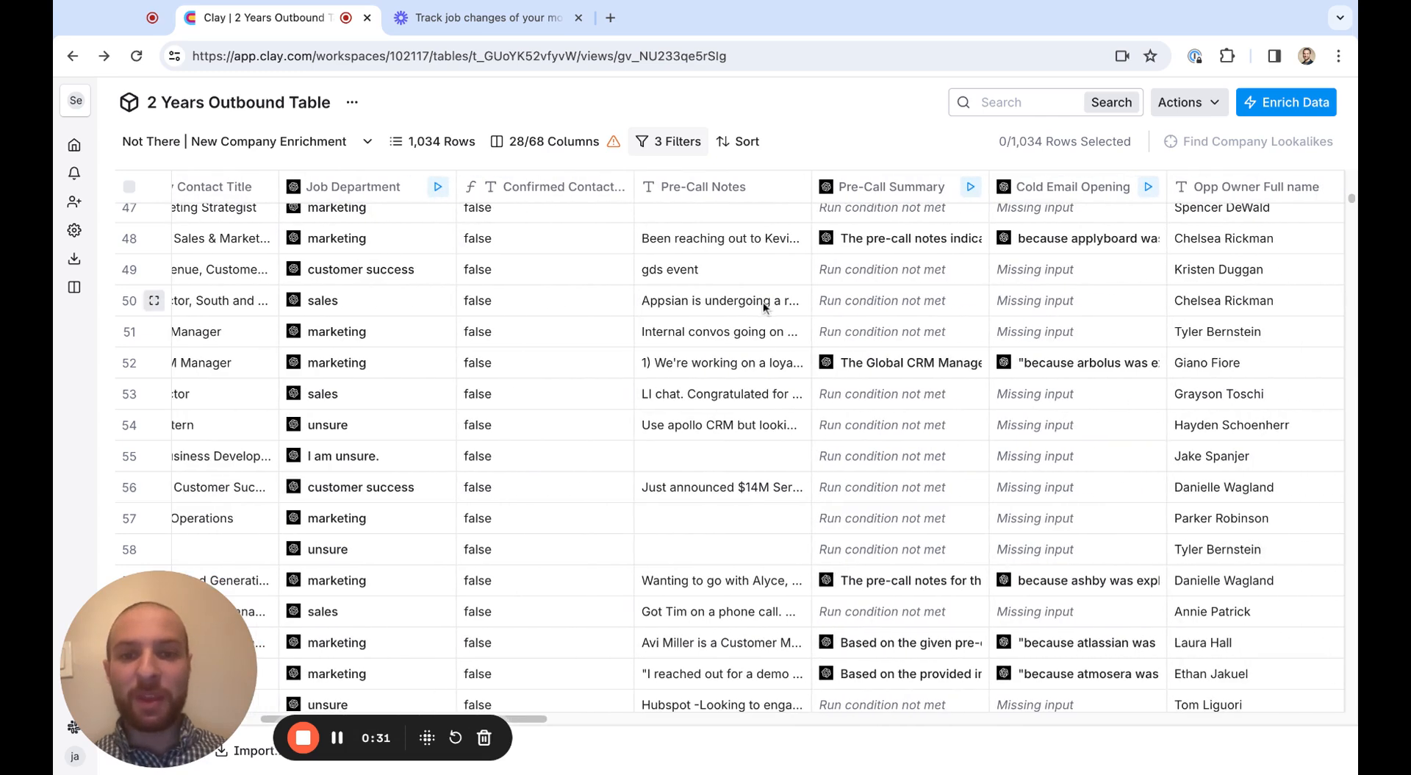
{"action": "scroll", "coordinate": [763, 301], "scroll_direction": "up", "scroll_amount": 4}
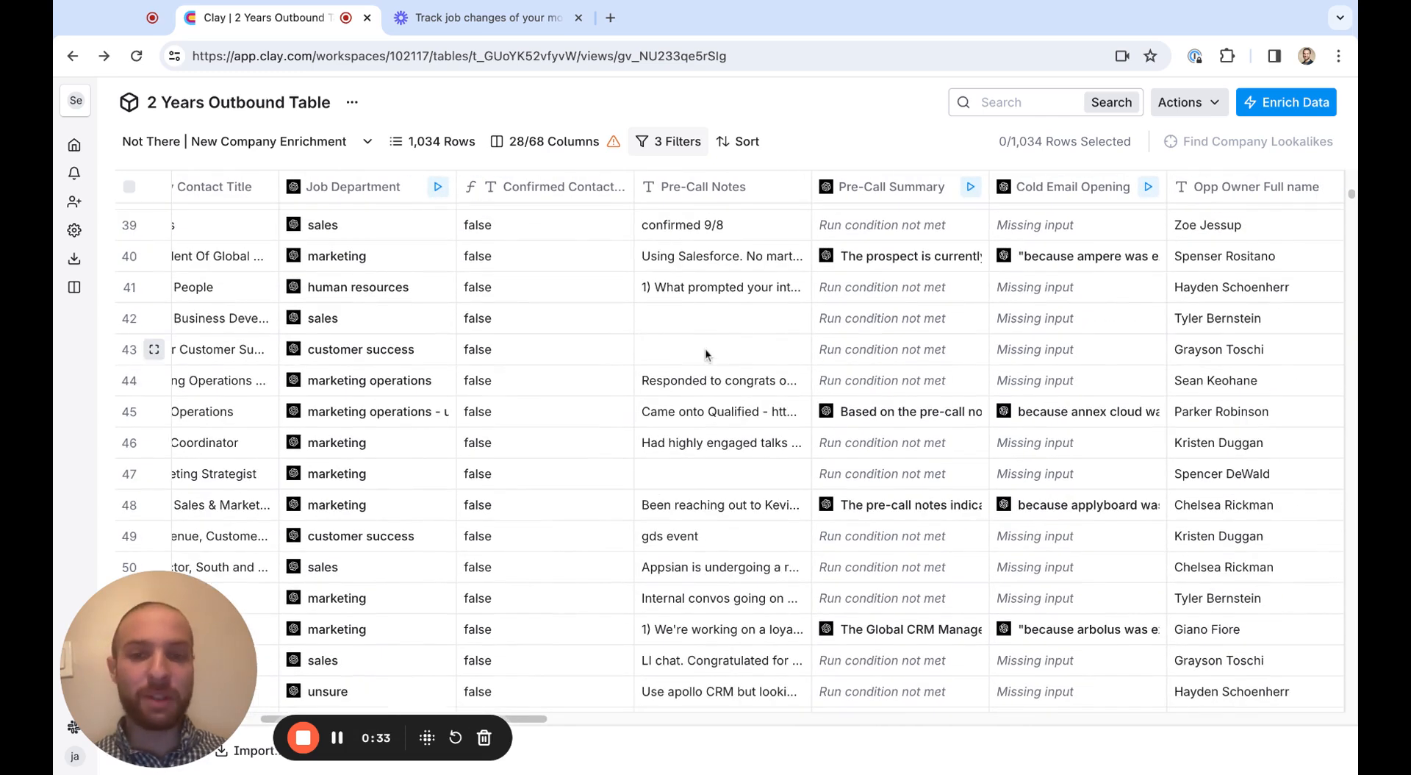
{"action": "scroll", "coordinate": [684, 351], "scroll_direction": "right", "scroll_amount": 3}
{"action": "scroll", "coordinate": [661, 353], "scroll_direction": "up", "scroll_amount": 1}
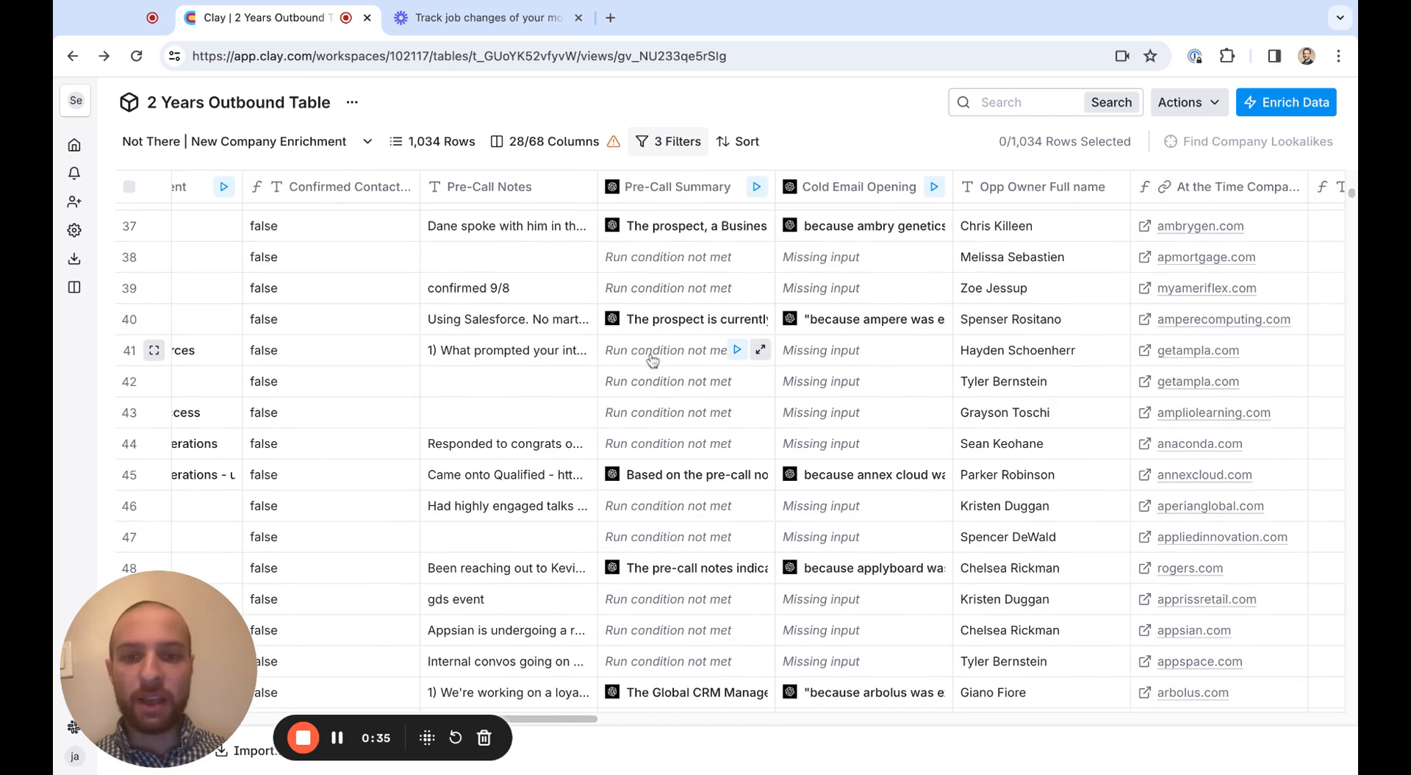
{"action": "left_click", "coordinate": [730, 351]}
{"action": "left_click", "coordinate": [486, 351]}
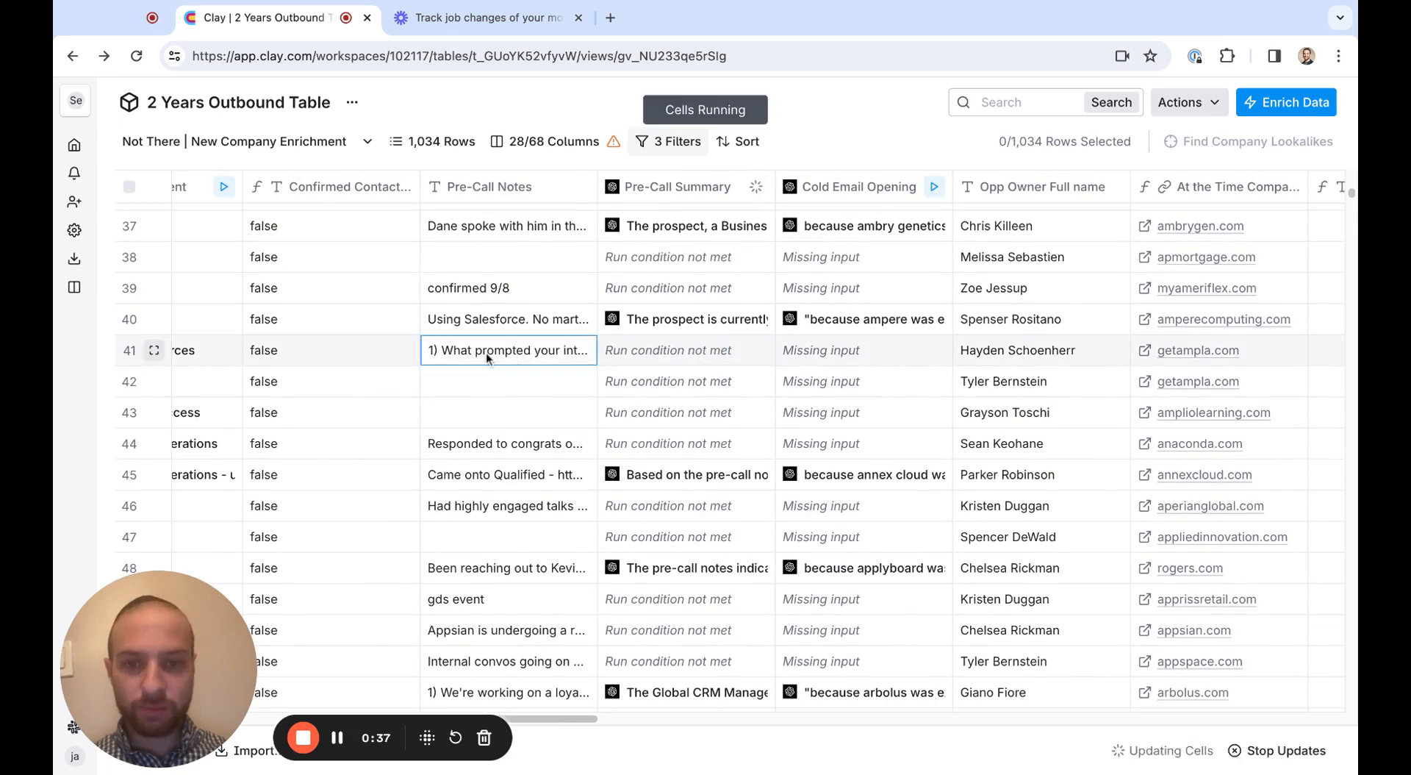
{"action": "left_click", "coordinate": [501, 324]}
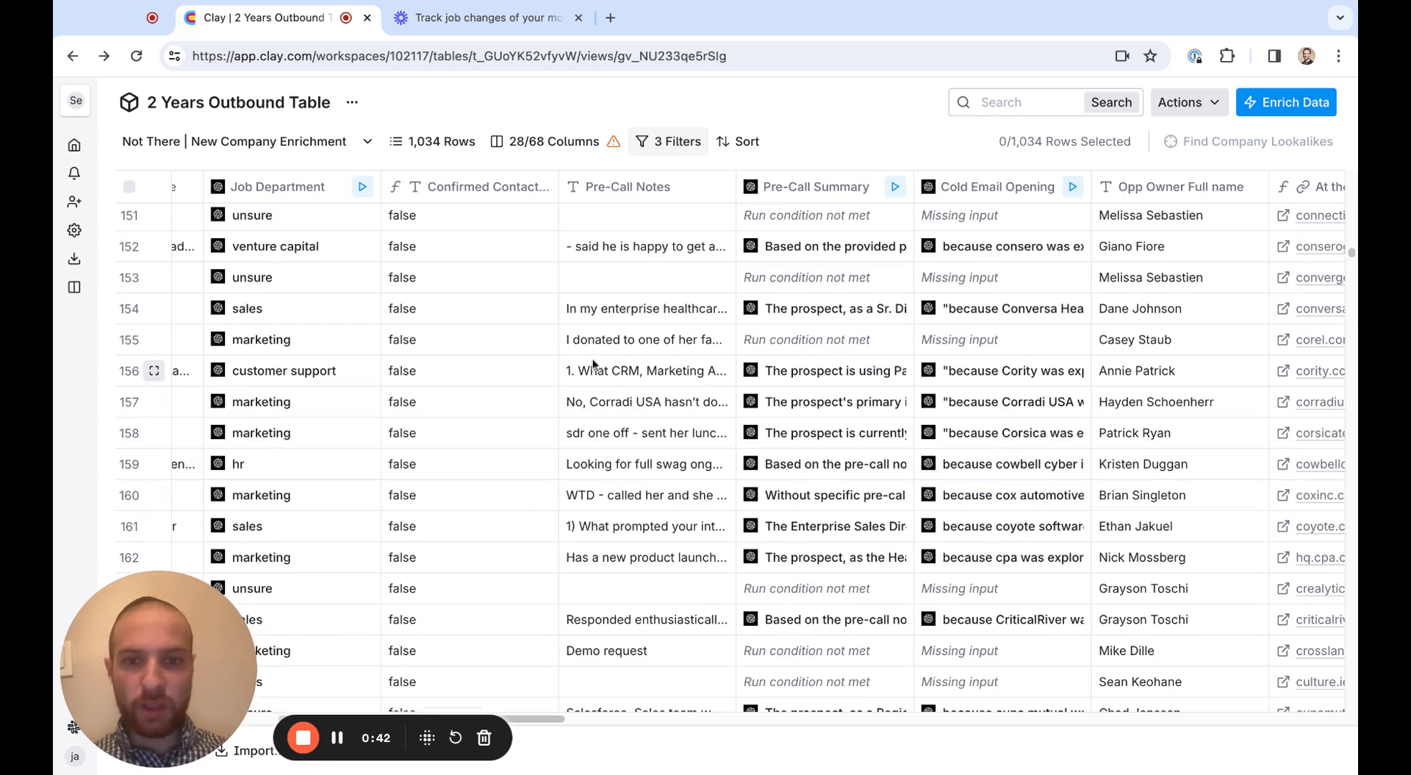
Read the full Pre-Call Notes in rows 156 and 158
{"action": "left_click", "coordinate": [593, 368]}
{"action": "scroll", "coordinate": [624, 364], "scroll_direction": "down", "scroll_amount": 2}
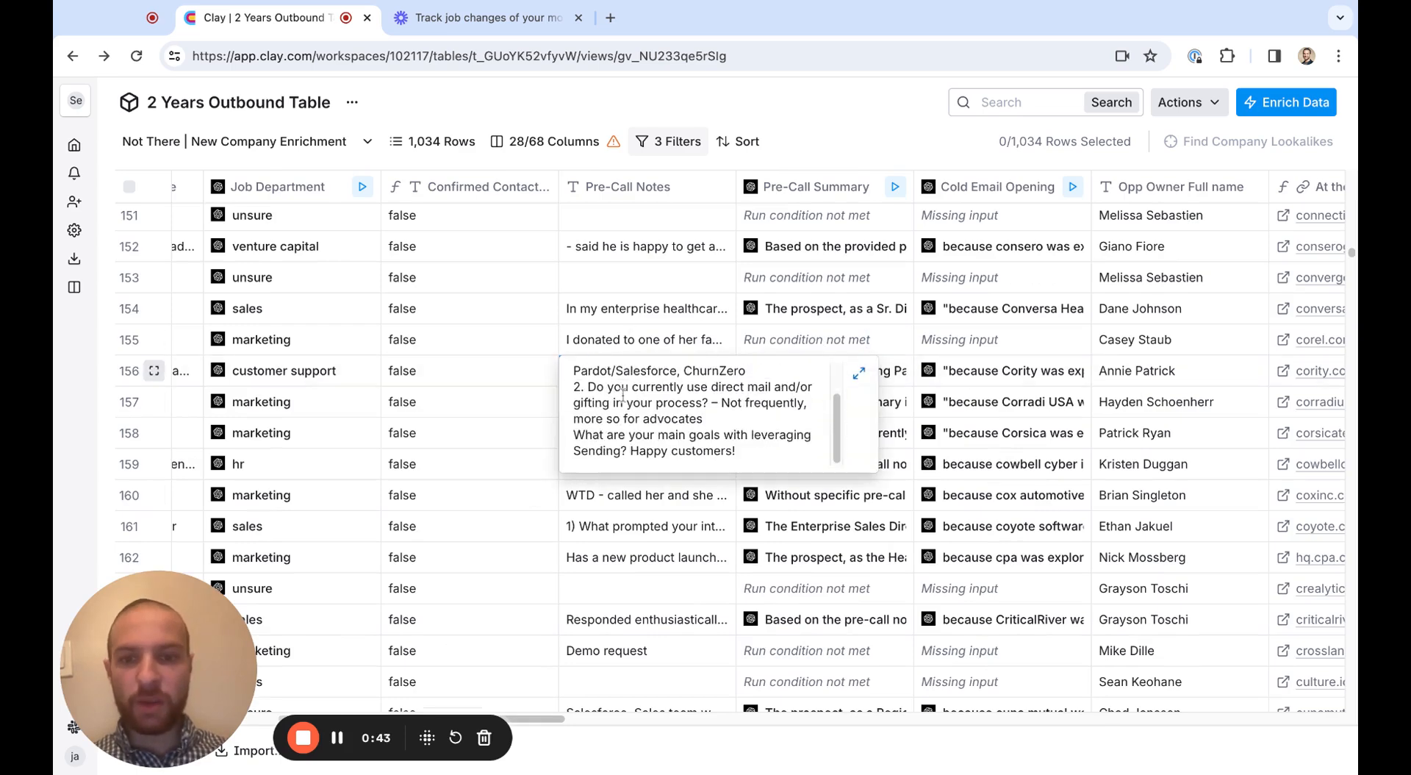
{"action": "left_click", "coordinate": [631, 331]}
{"action": "scroll", "coordinate": [630, 338], "scroll_direction": "up", "scroll_amount": 1}
{"action": "left_click", "coordinate": [632, 376]}
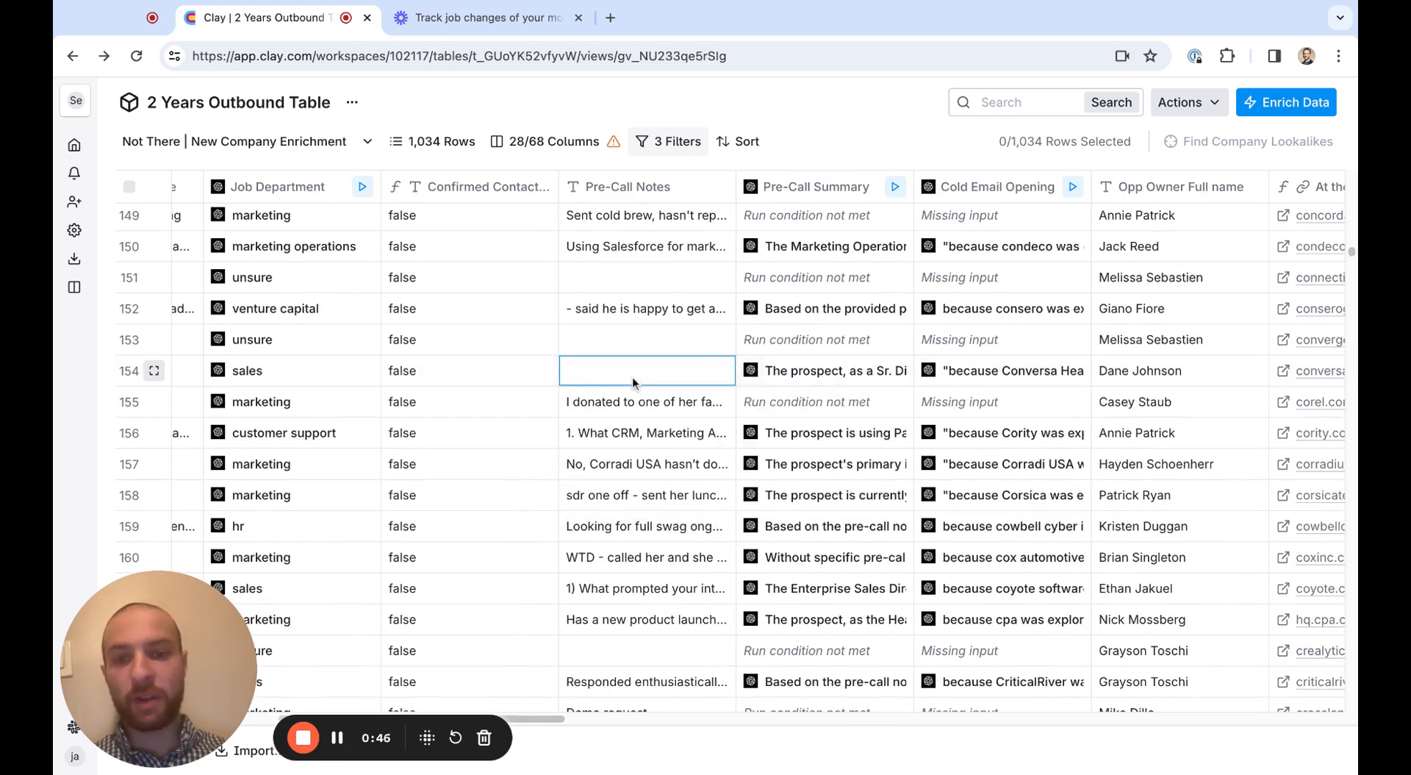
{"action": "left_click", "coordinate": [607, 501]}
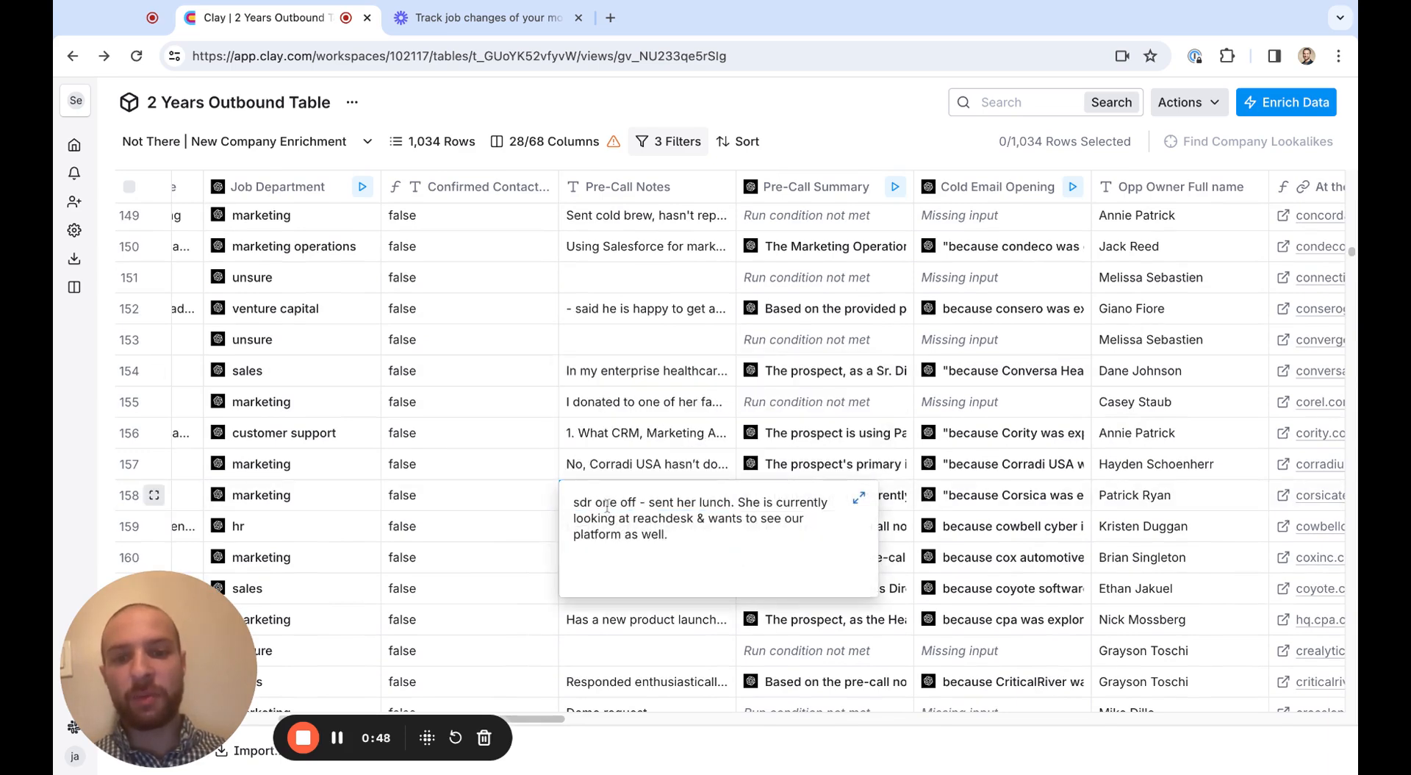
{"action": "scroll", "coordinate": [614, 522], "scroll_direction": "down", "scroll_amount": 1}
{"action": "scroll", "coordinate": [614, 522], "scroll_direction": "up", "scroll_amount": 2}
{"action": "left_click", "coordinate": [628, 485]}
Read the full Pre-Call Notes in row 160 and look over the notes in the rows just above it
{"action": "left_click", "coordinate": [620, 580]}
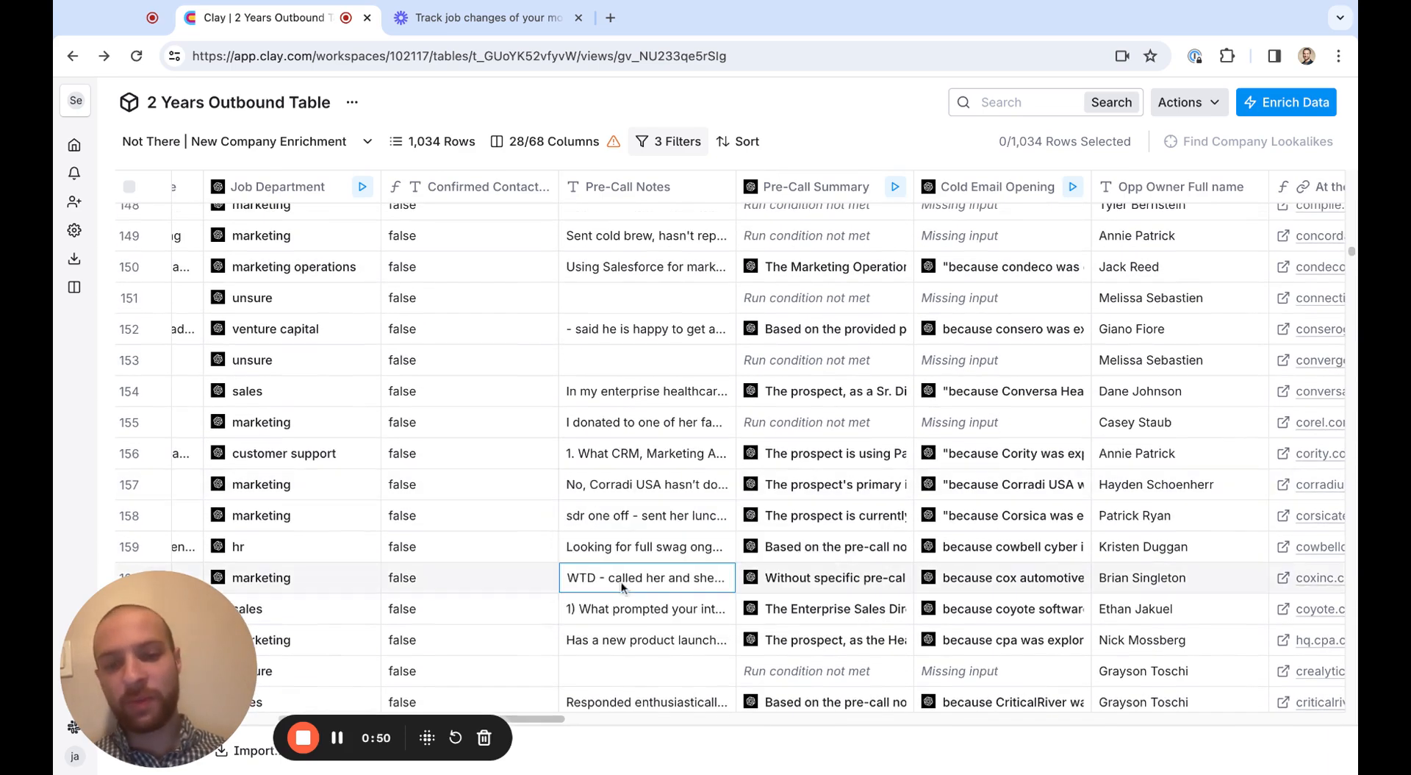
{"action": "left_click", "coordinate": [620, 581]}
{"action": "scroll", "coordinate": [633, 604], "scroll_direction": "down", "scroll_amount": 1}
{"action": "scroll", "coordinate": [640, 581], "scroll_direction": "up", "scroll_amount": 1}
{"action": "left_click", "coordinate": [643, 553]}
{"action": "left_click", "coordinate": [640, 528]}
{"action": "left_click", "coordinate": [643, 513]}
{"action": "left_click", "coordinate": [647, 502]}
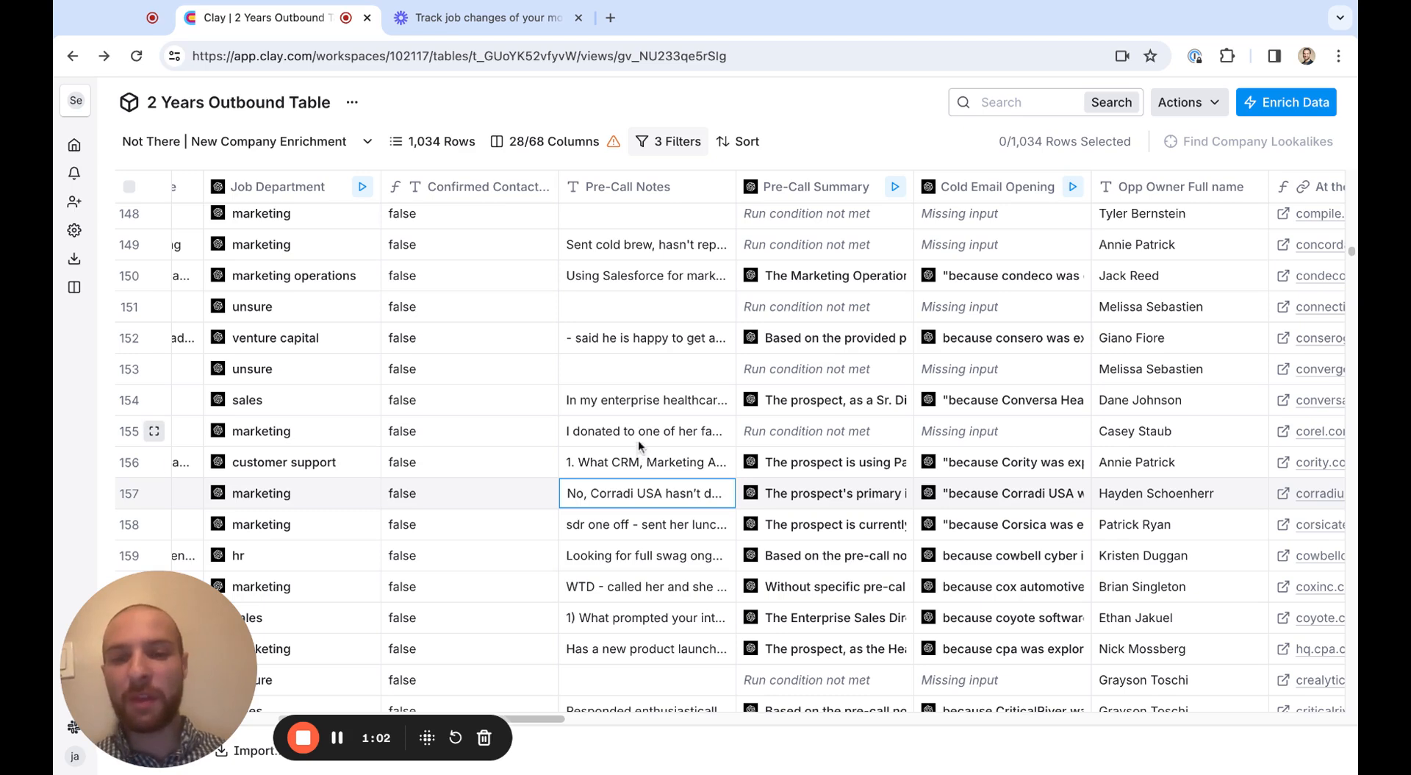
Highlight the Pre-Call Notes cells of rows 154 to 161
{"action": "left_click_drag", "start_coordinate": [645, 400], "coordinate": [645, 618]}
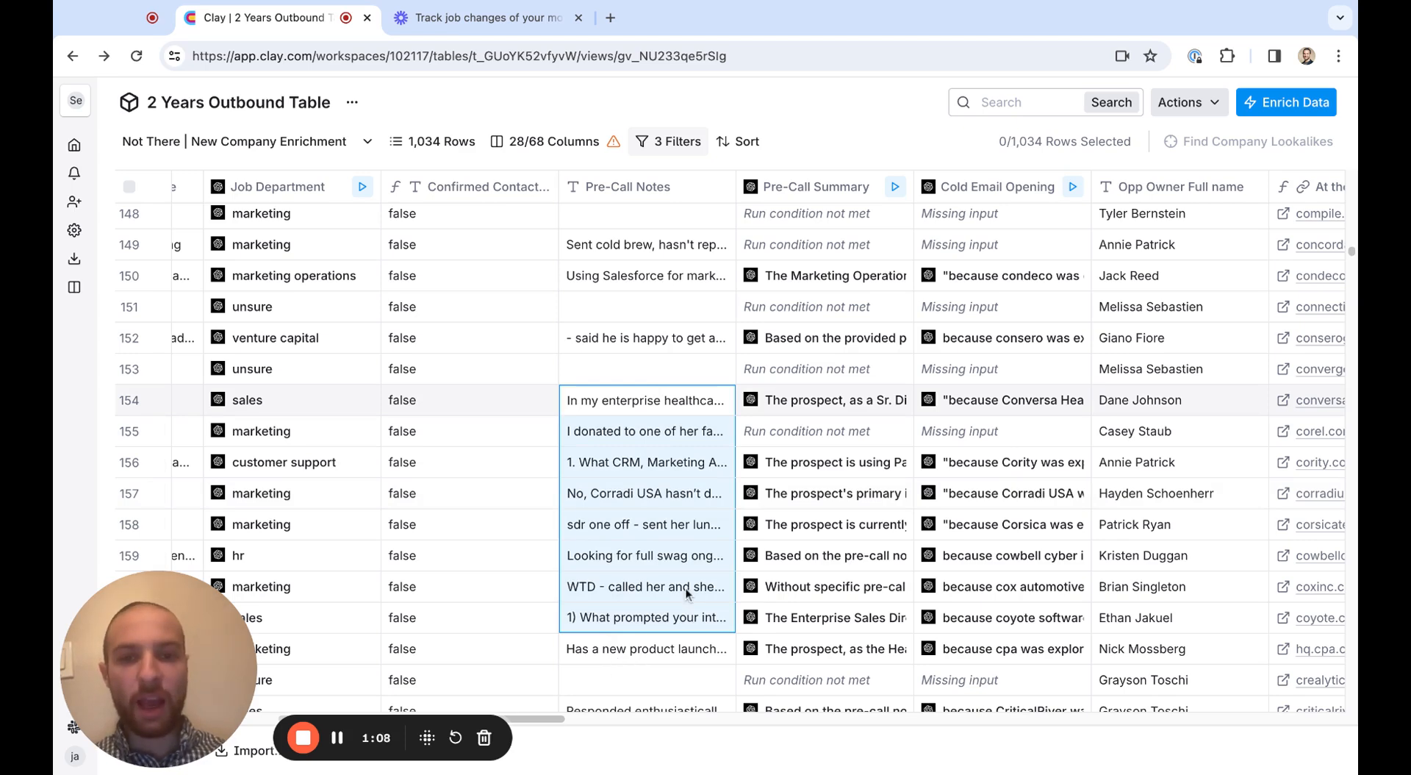
{"action": "left_click_drag", "start_coordinate": [632, 400], "coordinate": [643, 617]}
{"action": "scroll", "coordinate": [774, 542], "scroll_direction": "down", "scroll_amount": 1}
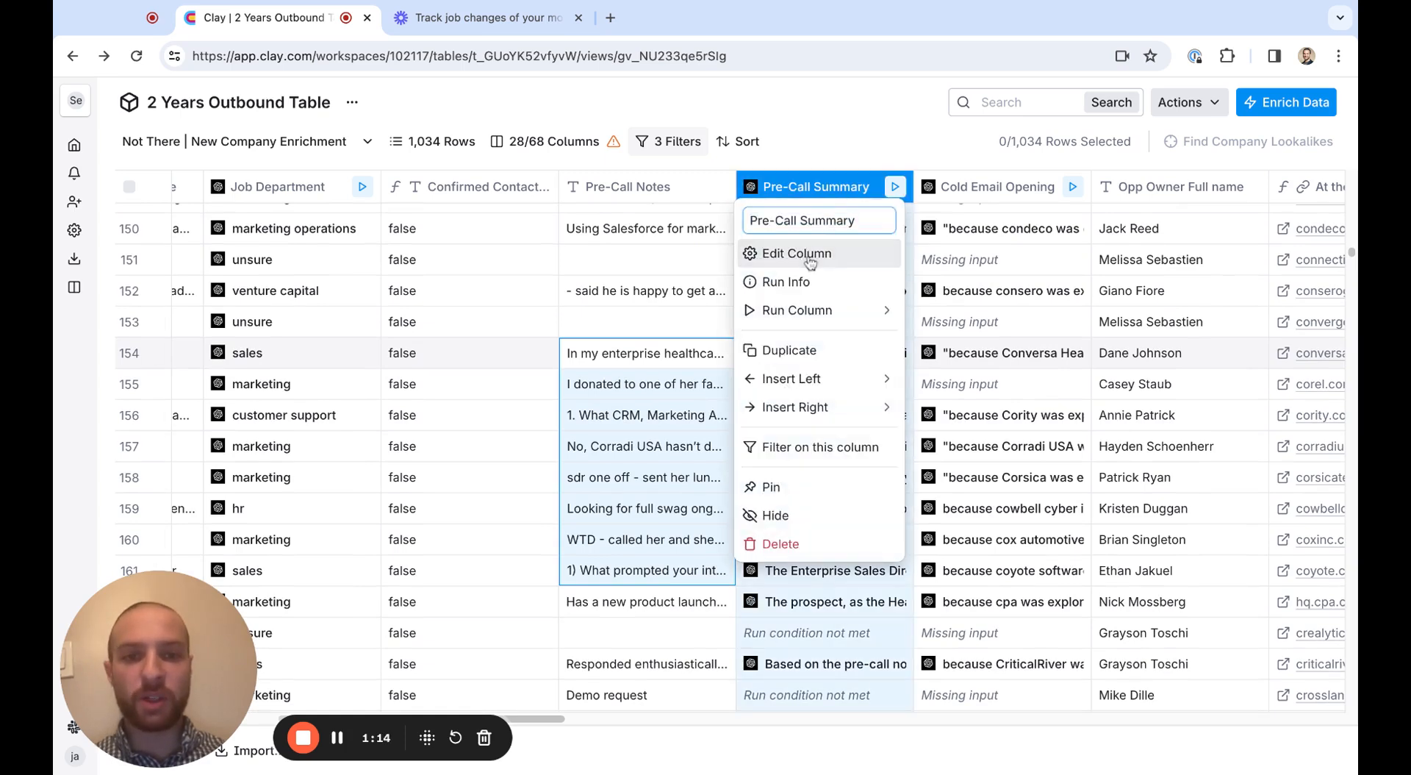
Open the Pre-Call Summary column's settings and read the company and outreach background in its prompt
{"action": "left_click", "coordinate": [807, 255]}
{"action": "scroll", "coordinate": [1020, 419], "scroll_direction": "down", "scroll_amount": 1}
{"action": "scroll", "coordinate": [1020, 419], "scroll_direction": "down", "scroll_amount": 5}
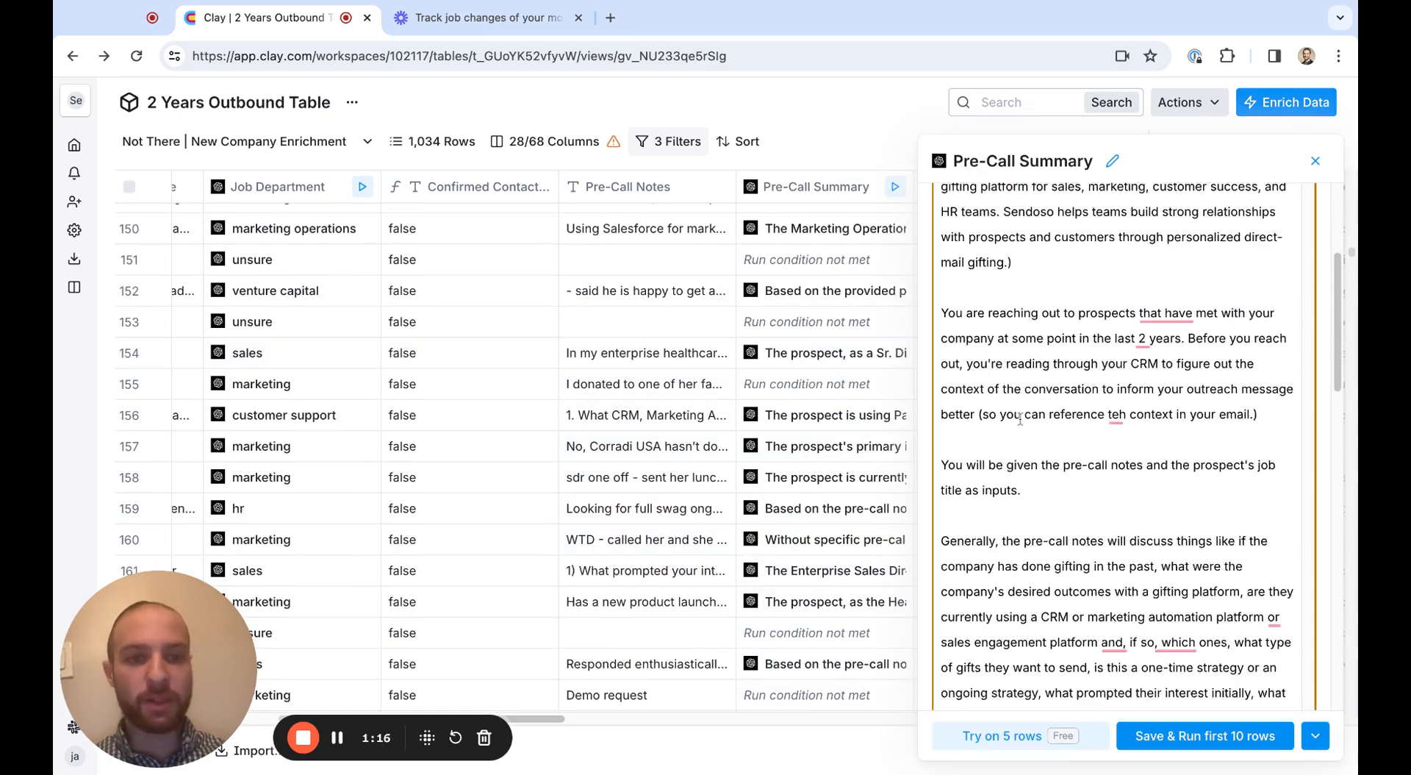
{"action": "scroll", "coordinate": [1020, 419], "scroll_direction": "up", "scroll_amount": 8}
{"action": "scroll", "coordinate": [1079, 499], "scroll_direction": "down", "scroll_amount": 1}
{"action": "triple_click", "coordinate": [1091, 466]}
{"action": "mouse_move", "coordinate": [1091, 466]}
{"action": "left_mouse_down"}
{"action": "mouse_move", "coordinate": [948, 390]}
{"action": "mouse_move", "coordinate": [1003, 415]}
{"action": "mouse_move", "coordinate": [1013, 390]}
{"action": "mouse_move", "coordinate": [1001, 441]}
{"action": "mouse_move", "coordinate": [1065, 468]}
{"action": "left_mouse_up"}
Review the prompt's factors to consider and its Primary Contact Title and Pre-Call Notes inputs
{"action": "scroll", "coordinate": [1066, 468], "scroll_direction": "down", "scroll_amount": 3}
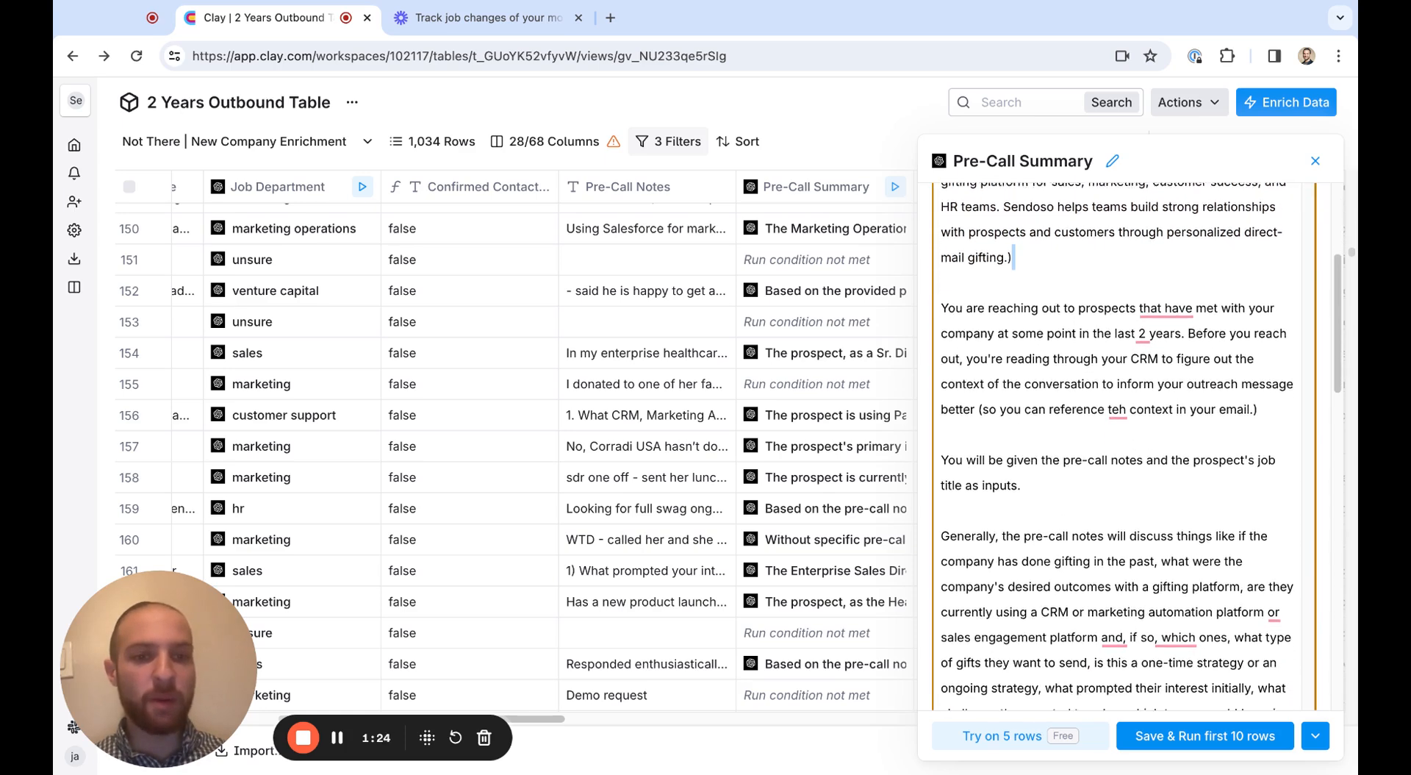
{"action": "scroll", "coordinate": [1069, 266], "scroll_direction": "down", "scroll_amount": 1}
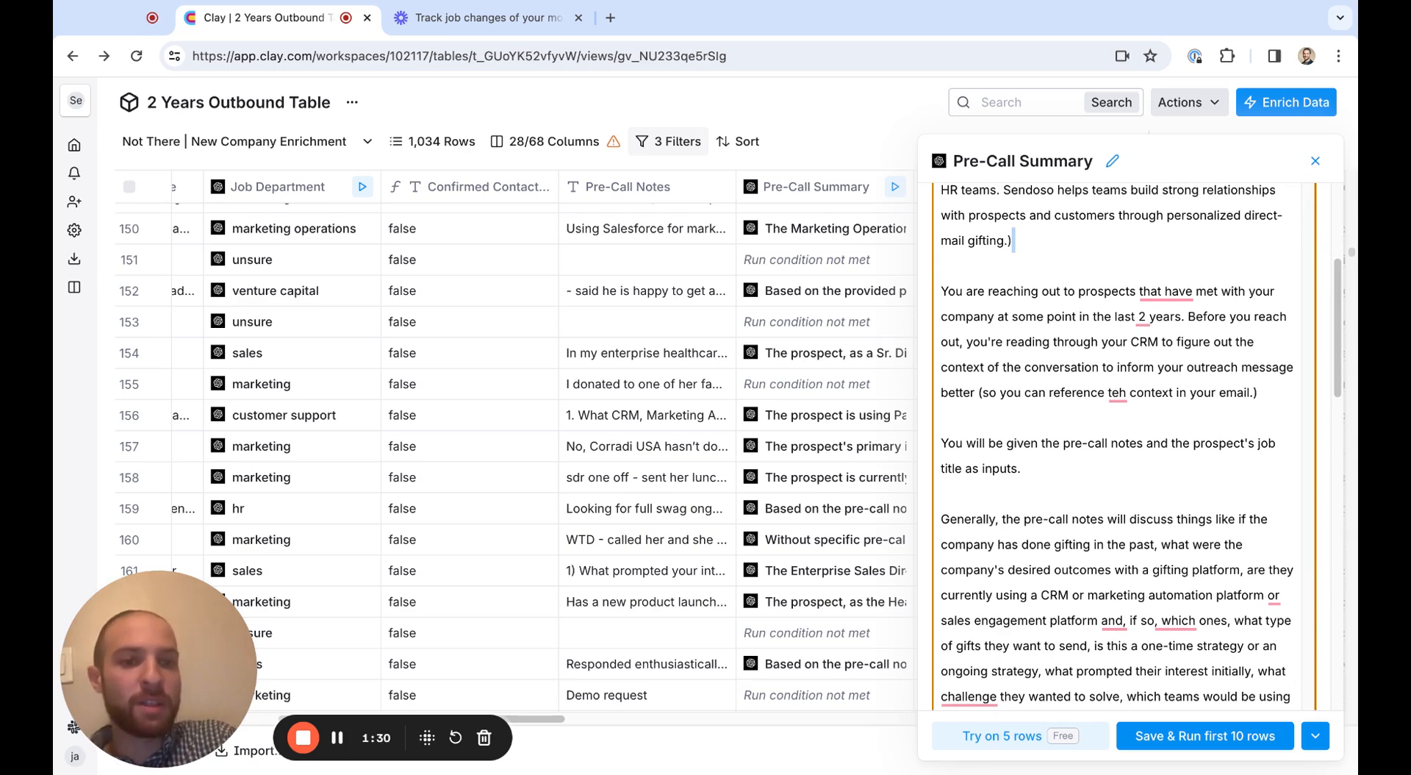
{"action": "scroll", "coordinate": [1135, 414], "scroll_direction": "down", "scroll_amount": 7}
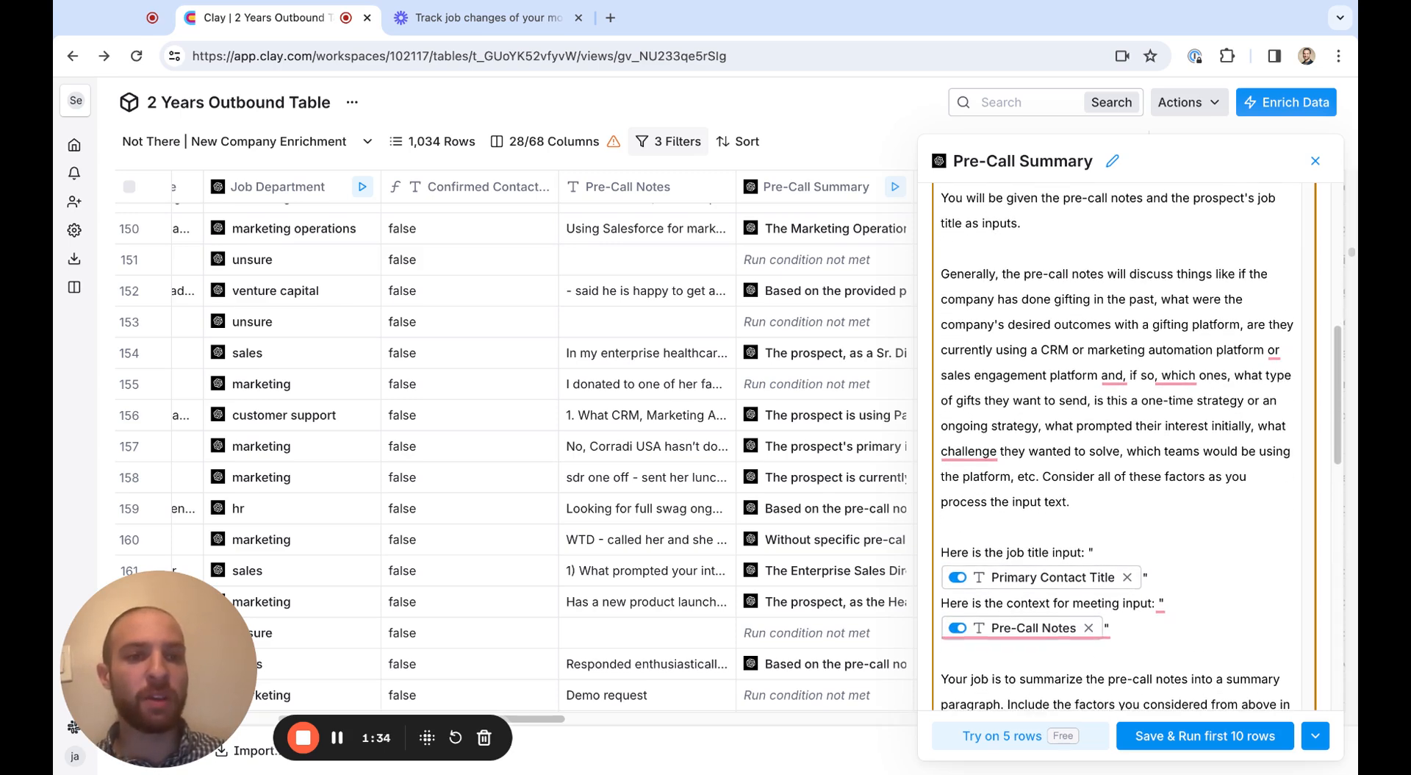
{"action": "scroll", "coordinate": [1095, 280], "scroll_direction": "down", "scroll_amount": 1}
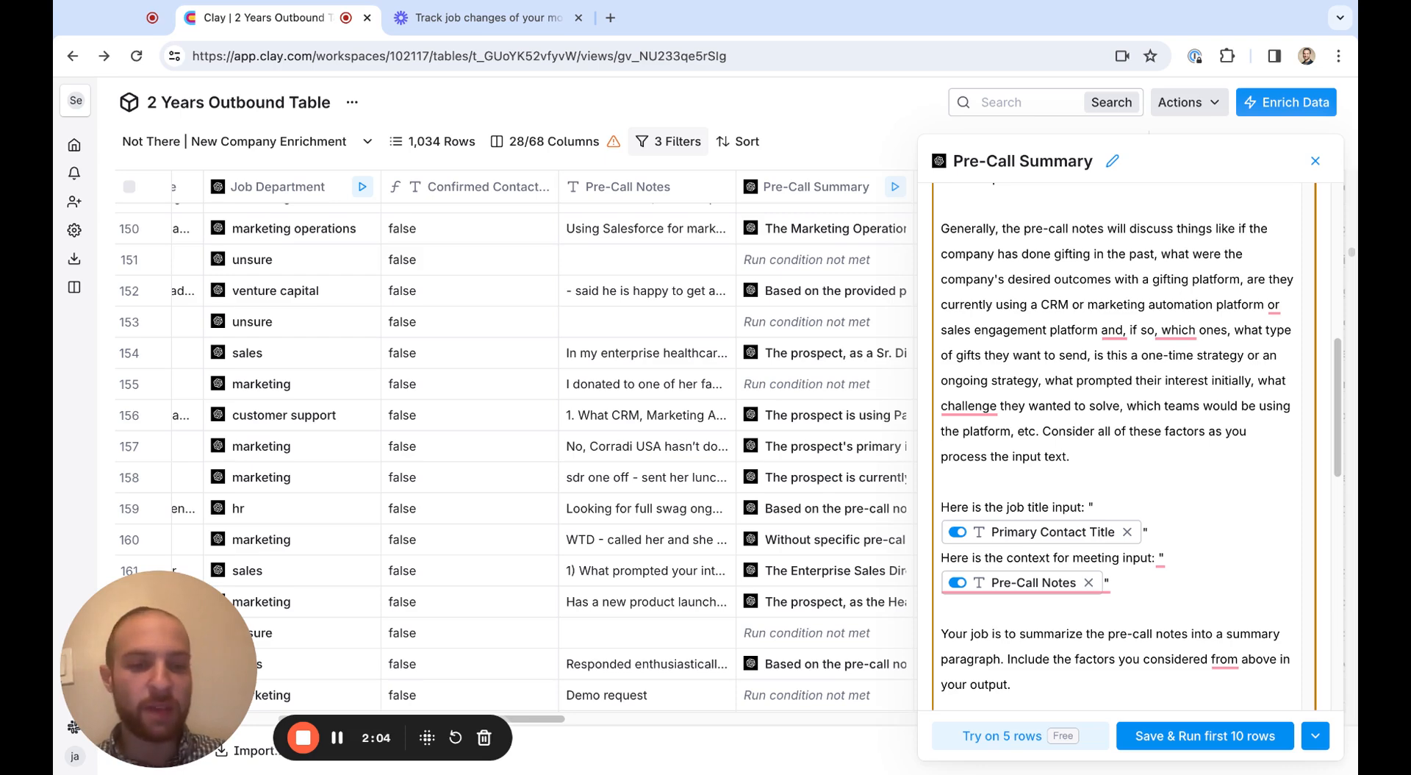
{"action": "mouse_move", "coordinate": [1059, 535]}
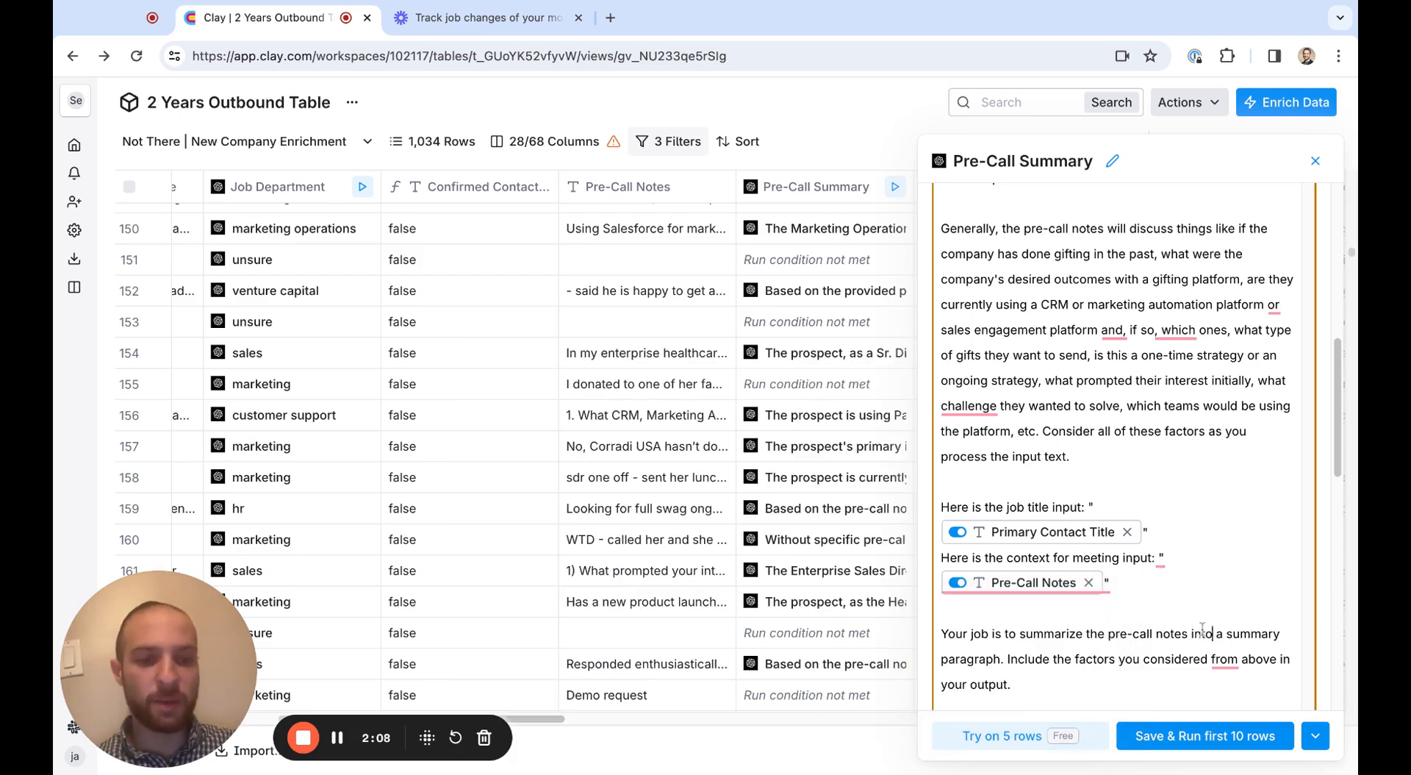
Review the prompt's instruction to summarize the pre-call notes into a paragraph, along with its output rules
{"action": "scroll", "coordinate": [1210, 627], "scroll_direction": "down", "scroll_amount": 5}
{"action": "left_click_drag", "start_coordinate": [1202, 408], "coordinate": [910, 355]}
{"action": "left_click", "coordinate": [1202, 408]}
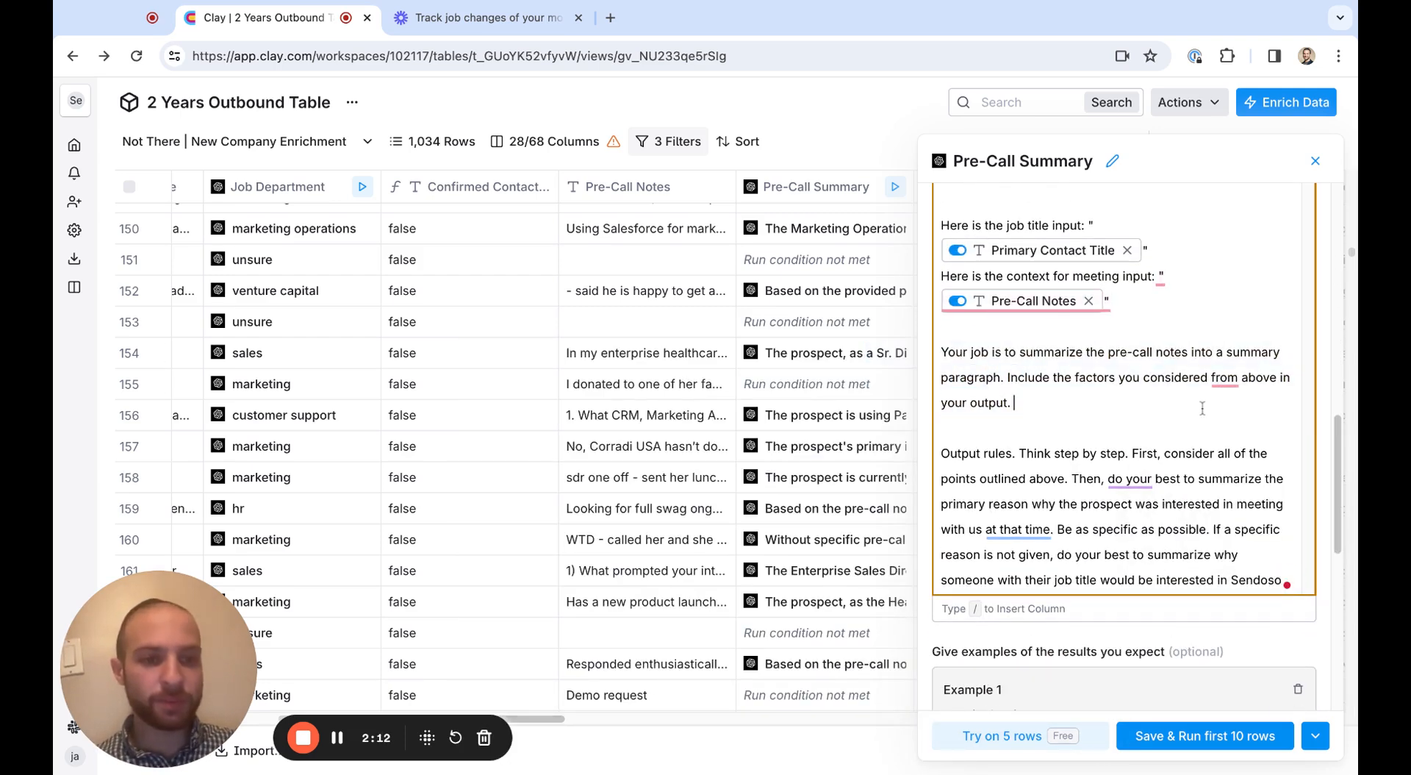
{"action": "triple_click", "coordinate": [1074, 400]}
{"action": "left_click", "coordinate": [1076, 401]}
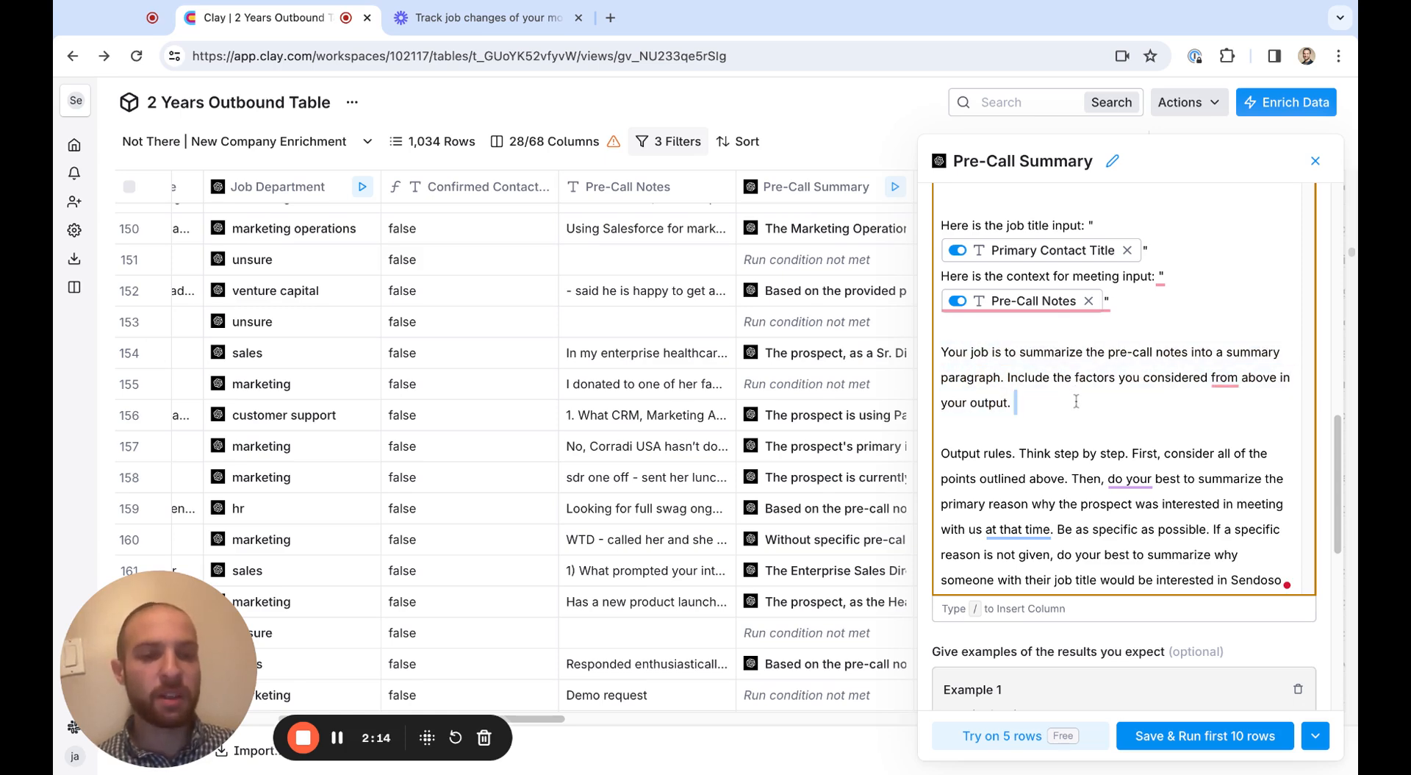
Highlight the output rules in the Pre-Call Summary prompt and close the column's settings
{"action": "left_click_drag", "start_coordinate": [1100, 453], "coordinate": [1289, 618]}
{"action": "scroll", "coordinate": [1279, 235], "scroll_direction": "up", "scroll_amount": 3}
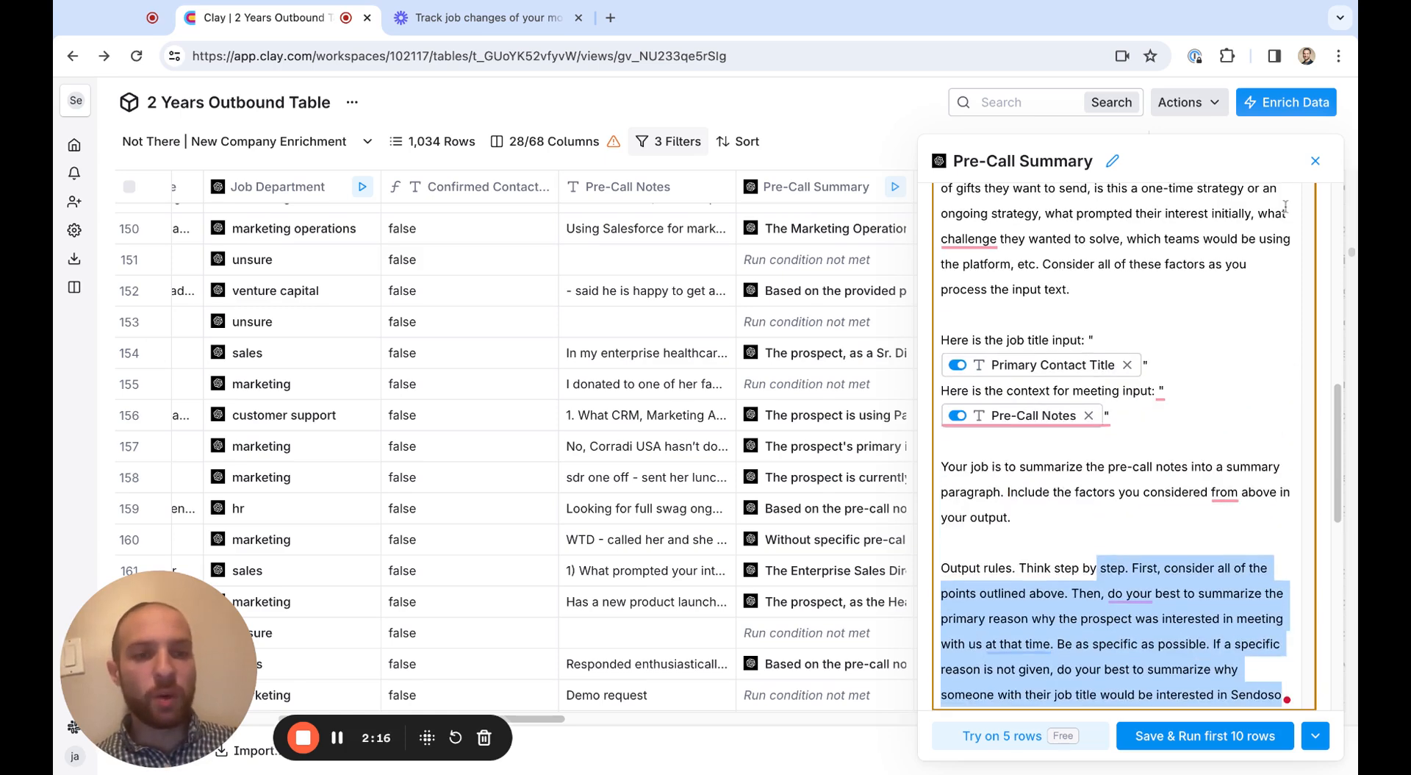
{"action": "left_click", "coordinate": [1315, 160]}
Read the generated Pre-Call Summary responses of rows 156 to 160 in their cell details
{"action": "left_click", "coordinate": [795, 429]}
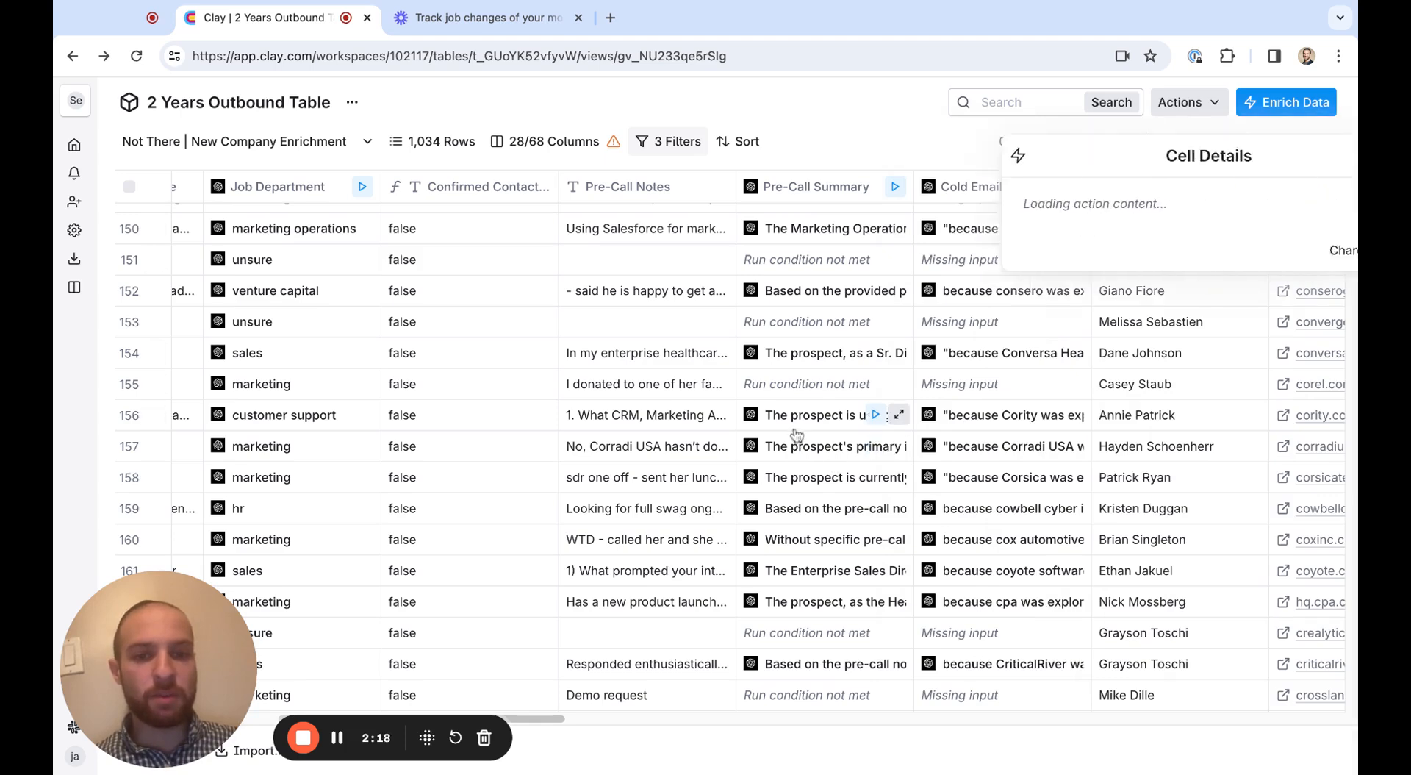
{"action": "left_click", "coordinate": [802, 448]}
{"action": "left_click", "coordinate": [803, 474]}
{"action": "left_click", "coordinate": [804, 506]}
{"action": "left_click", "coordinate": [802, 533]}
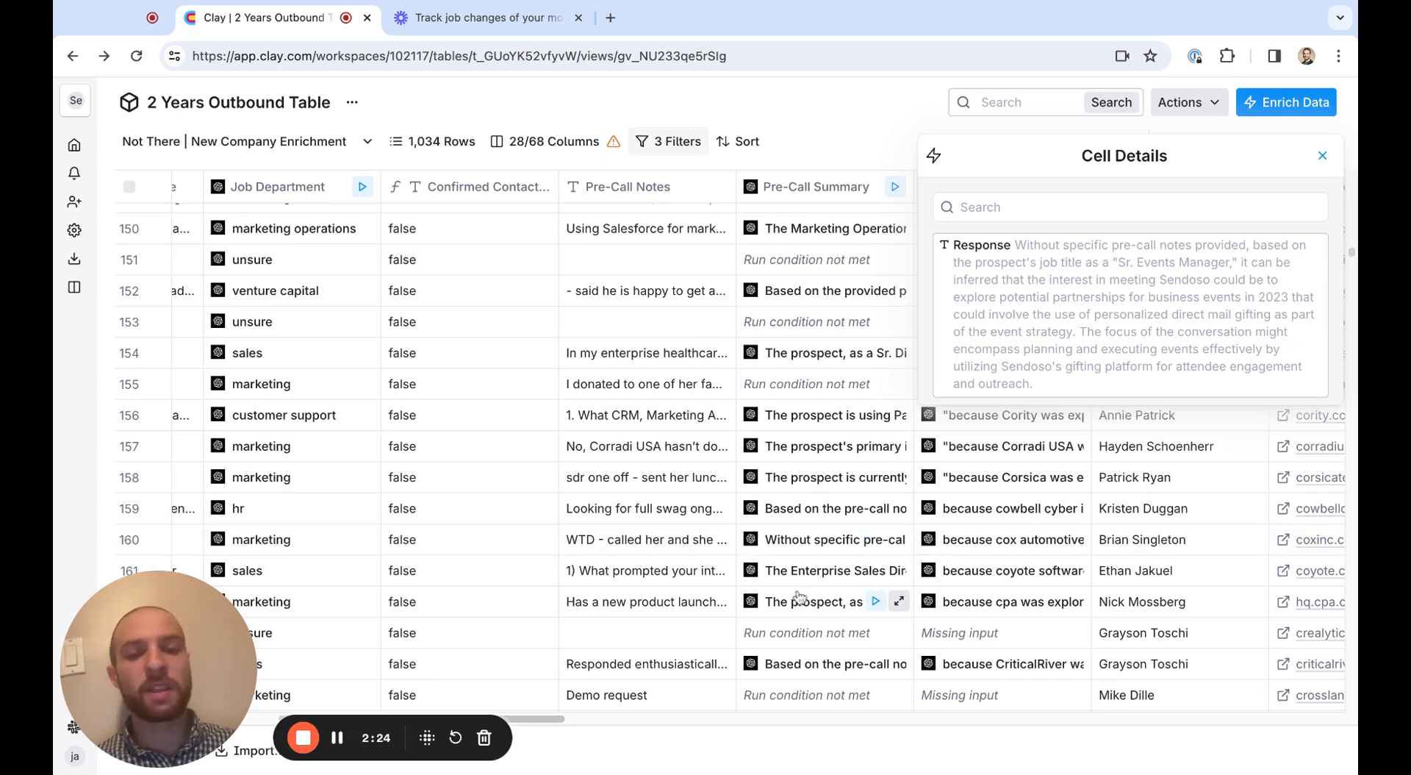
{"action": "left_click", "coordinate": [1322, 156]}
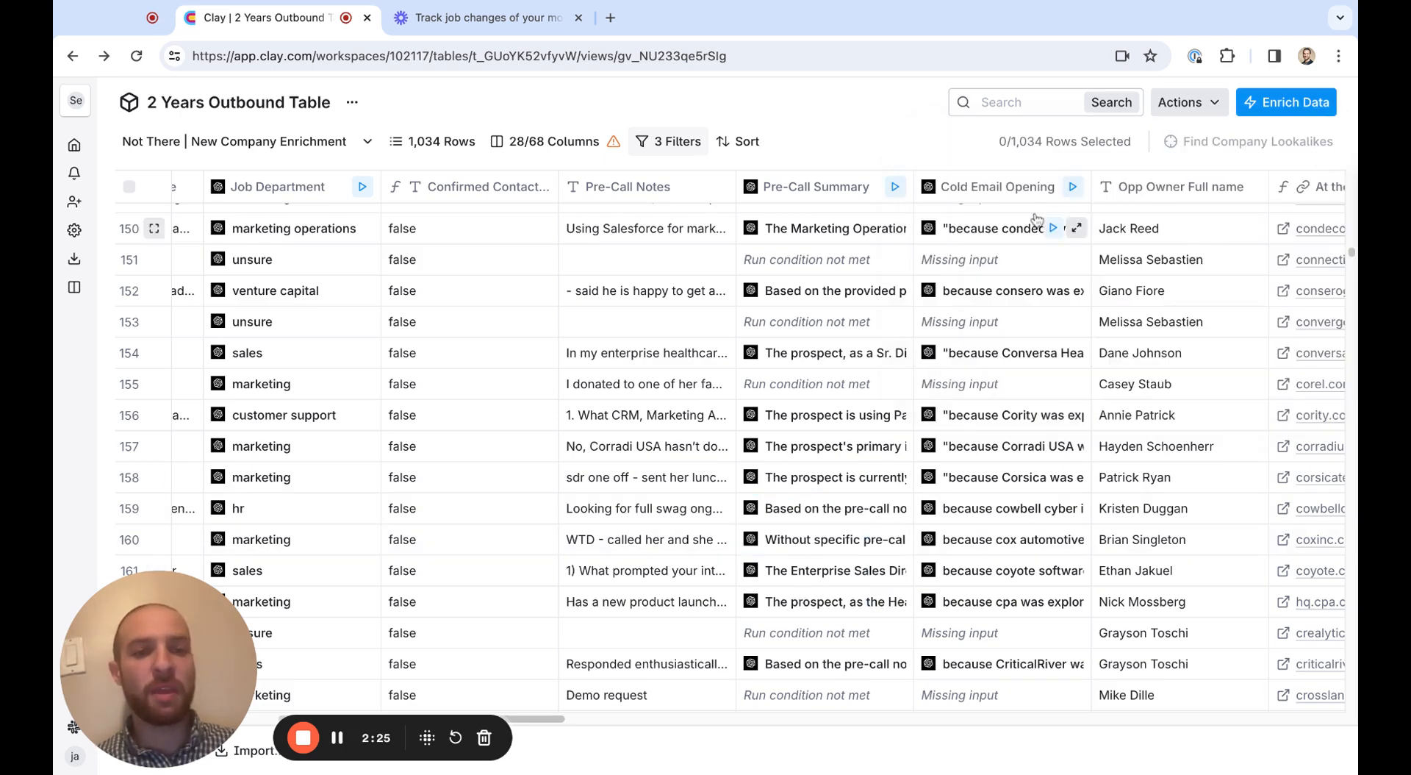
Open the Cold Email Opening column's settings and read the sales rep background and re-booking goal in its prompt
{"action": "left_click", "coordinate": [1005, 192]}
{"action": "left_click", "coordinate": [780, 252]}
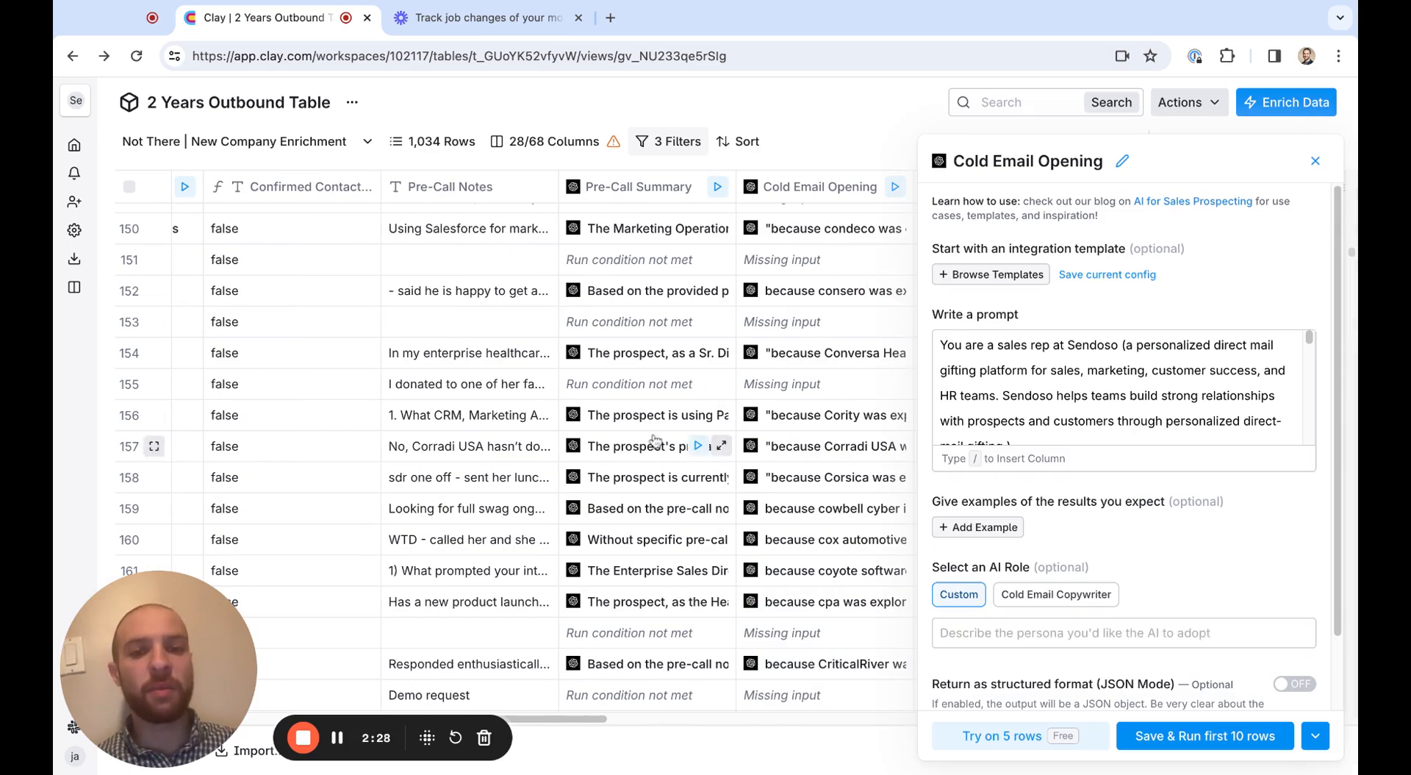
{"action": "left_click", "coordinate": [1050, 403]}
{"action": "scroll", "coordinate": [1069, 477], "scroll_direction": "down", "scroll_amount": 5}
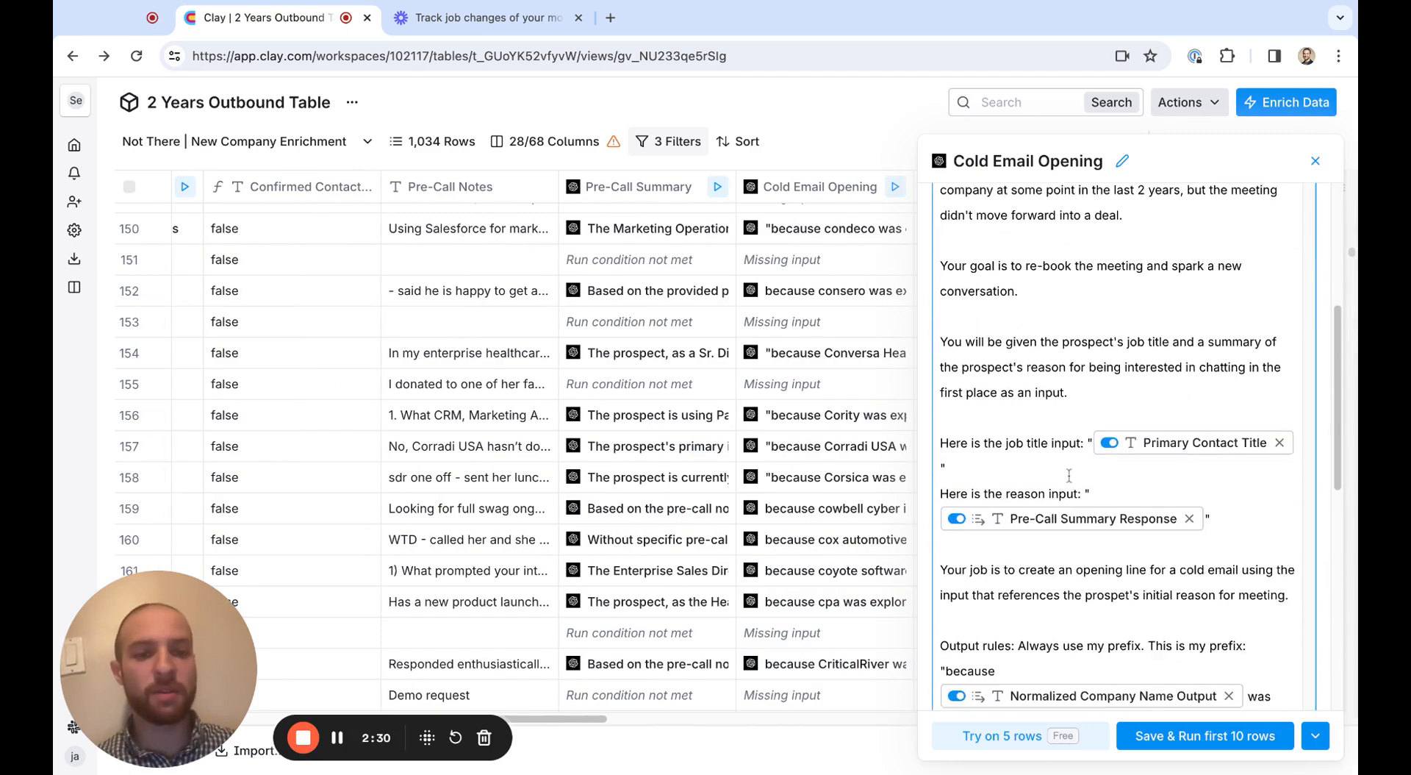
{"action": "scroll", "coordinate": [1068, 476], "scroll_direction": "down", "scroll_amount": 5}
{"action": "scroll", "coordinate": [1069, 477], "scroll_direction": "up", "scroll_amount": 8}
{"action": "scroll", "coordinate": [1101, 369], "scroll_direction": "up", "scroll_amount": 5}
{"action": "scroll", "coordinate": [1101, 369], "scroll_direction": "down", "scroll_amount": 3}
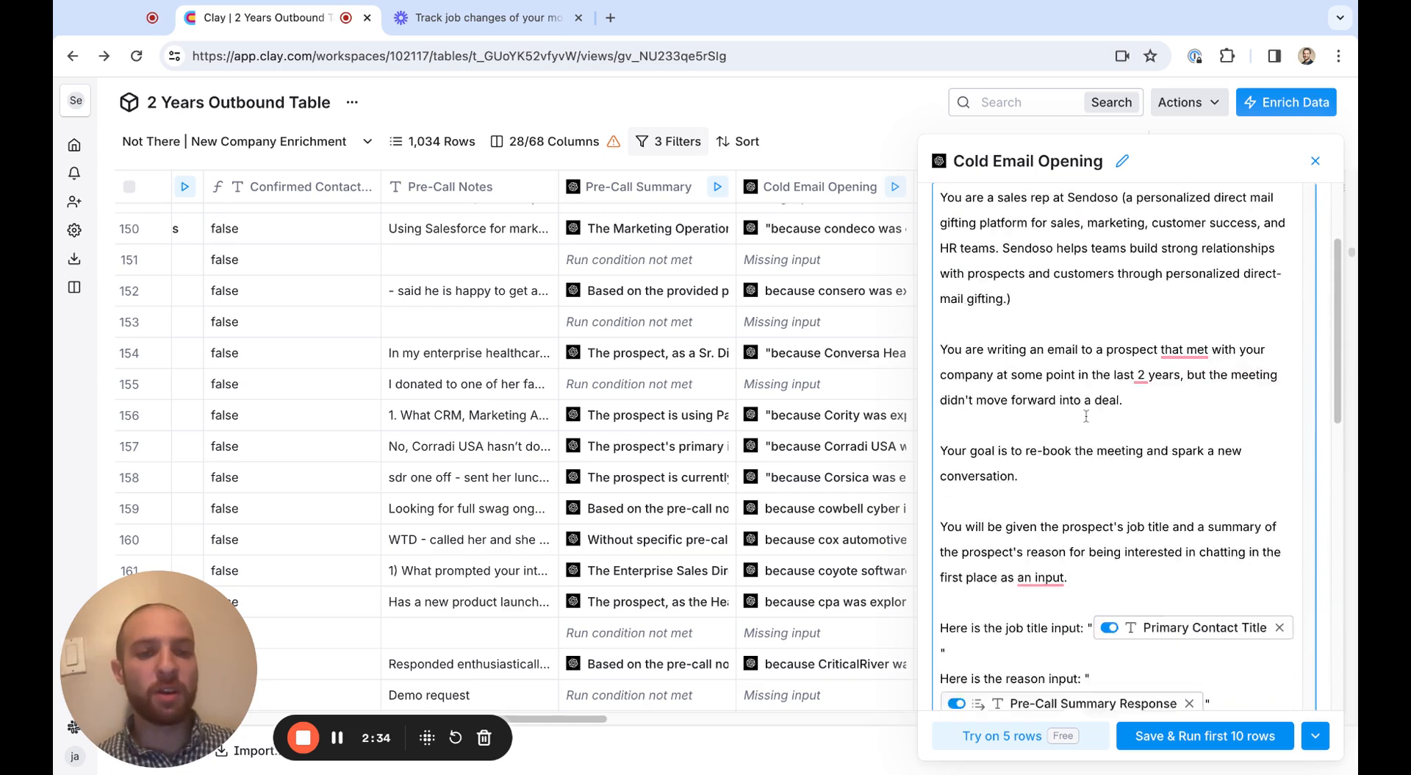
Review the prompt's Primary Contact Title and Pre-Call Summary Response inputs, highlighting the sentence that introduces them
{"action": "scroll", "coordinate": [1086, 415], "scroll_direction": "down", "scroll_amount": 3}
{"action": "scroll", "coordinate": [1117, 423], "scroll_direction": "down", "scroll_amount": 2}
{"action": "scroll", "coordinate": [1119, 425], "scroll_direction": "down", "scroll_amount": 2}
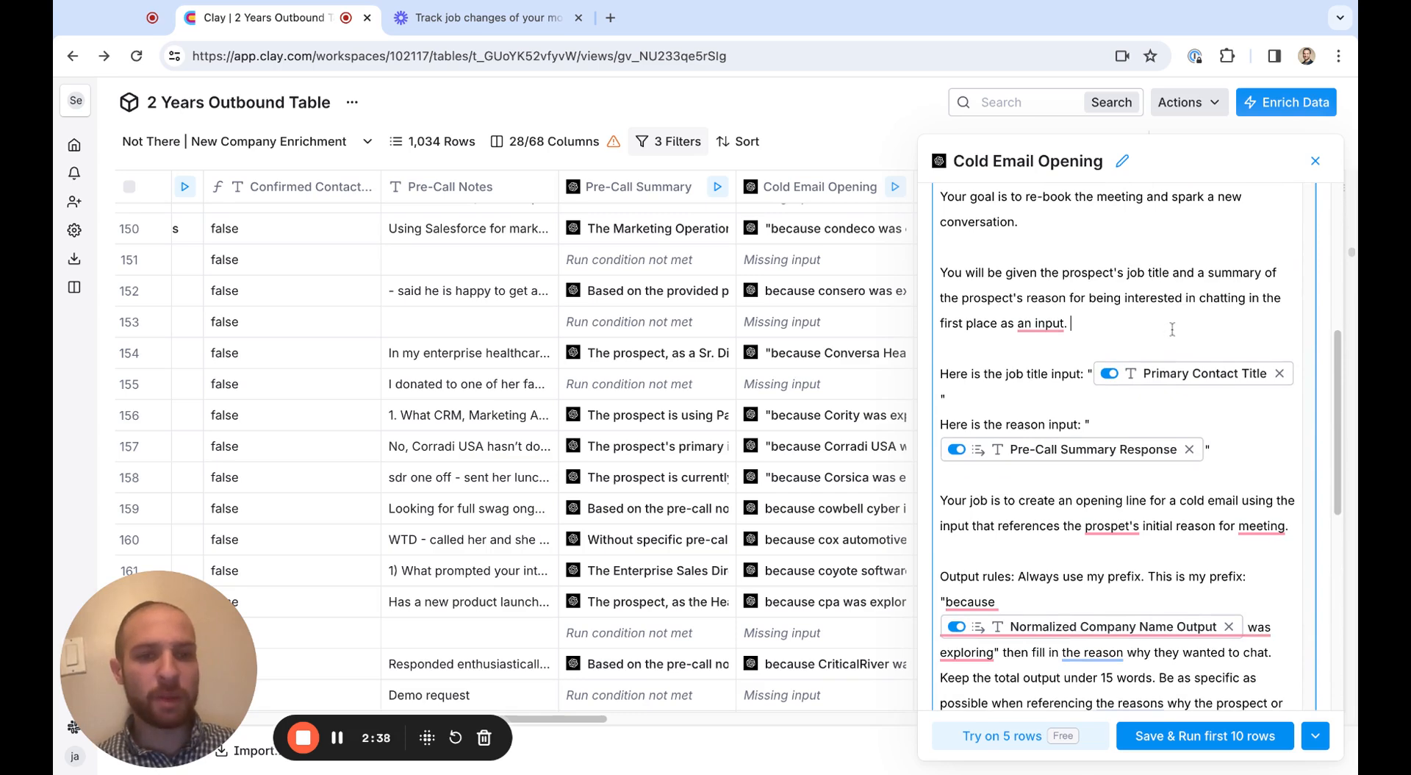
{"action": "left_click_drag", "start_coordinate": [1172, 329], "coordinate": [941, 272]}
{"action": "scroll", "coordinate": [972, 294], "scroll_direction": "down", "scroll_amount": 3}
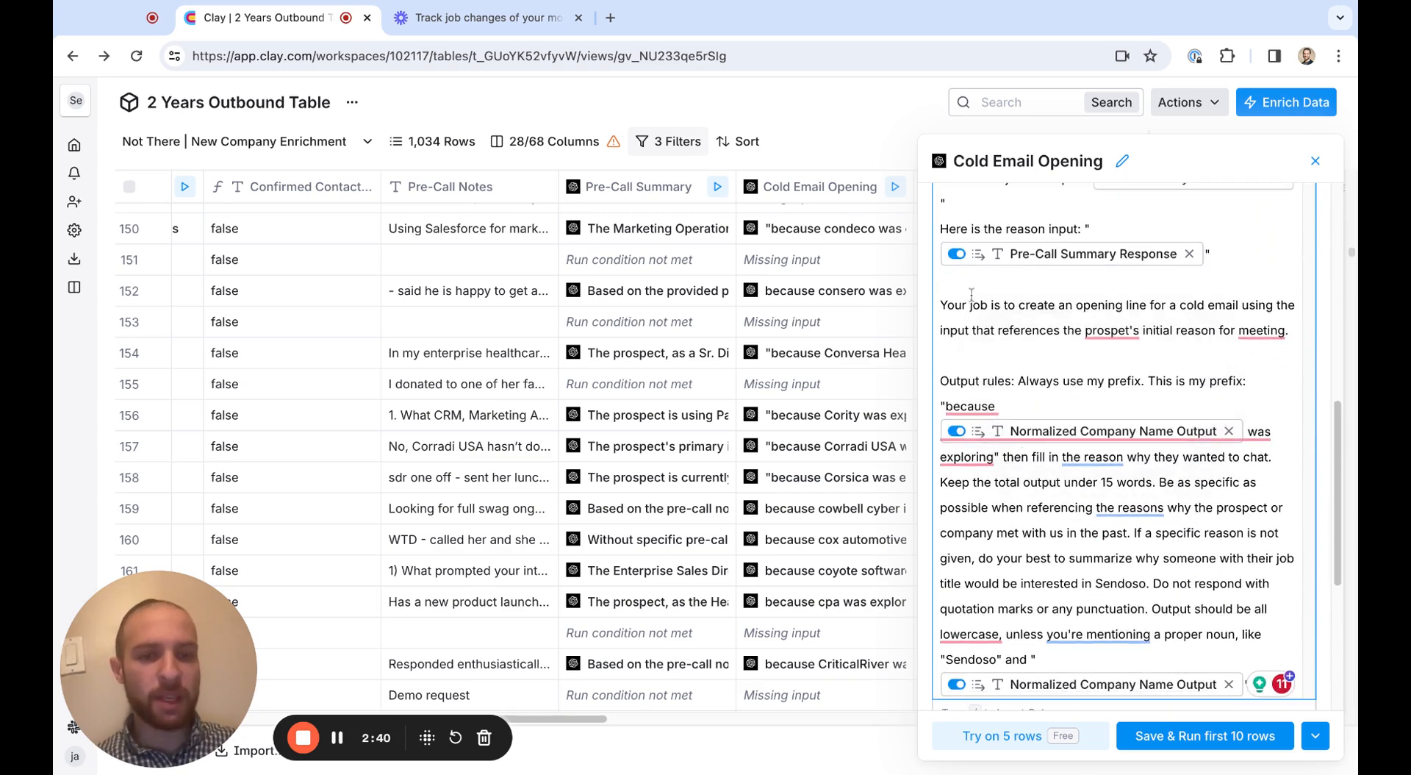
Review the prompt's output rules on the "because … was exploring" prefix, 15-word limit and specificity, highlighting key sentences, and close the settings
{"action": "scroll", "coordinate": [972, 294], "scroll_direction": "down", "scroll_amount": 2}
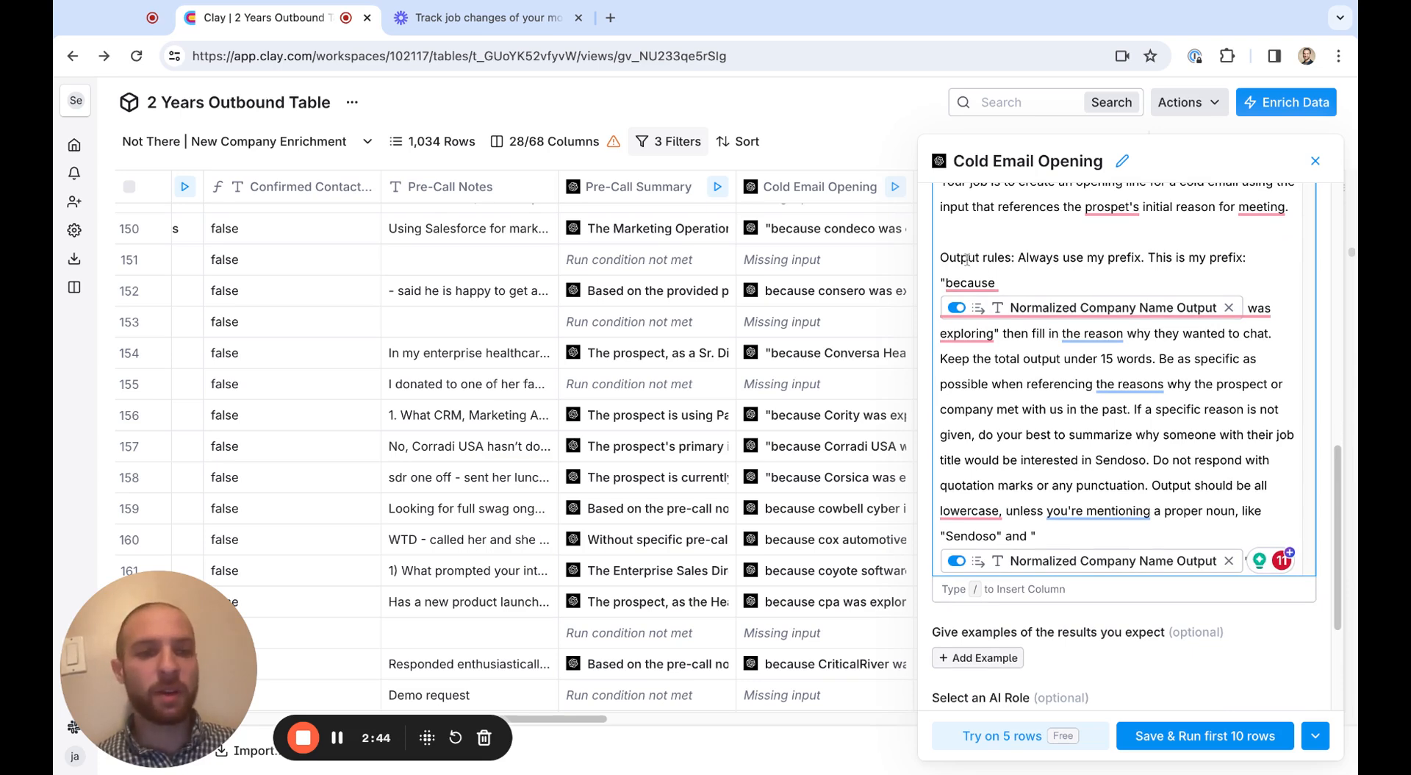
{"action": "mouse_move", "coordinate": [1013, 288]}
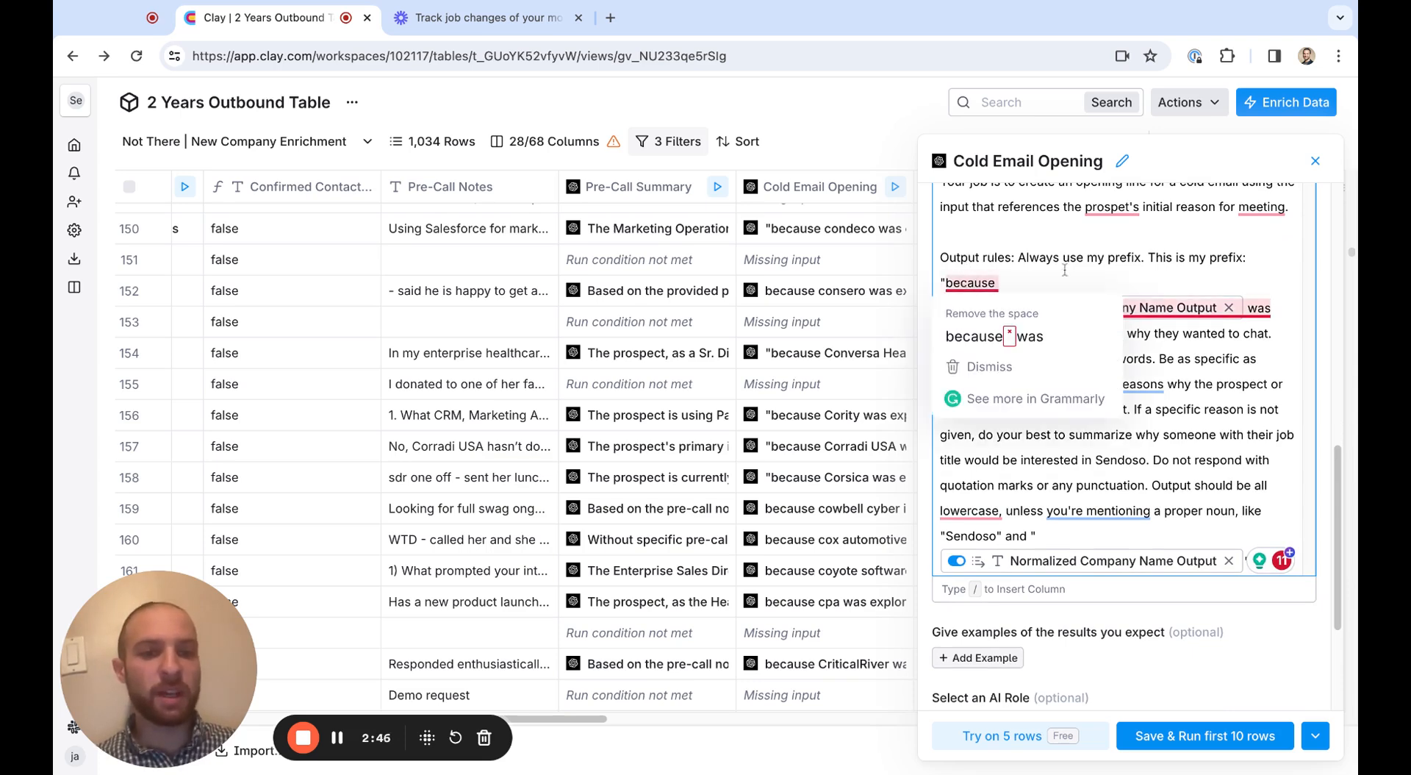
{"action": "mouse_move", "coordinate": [1012, 331]}
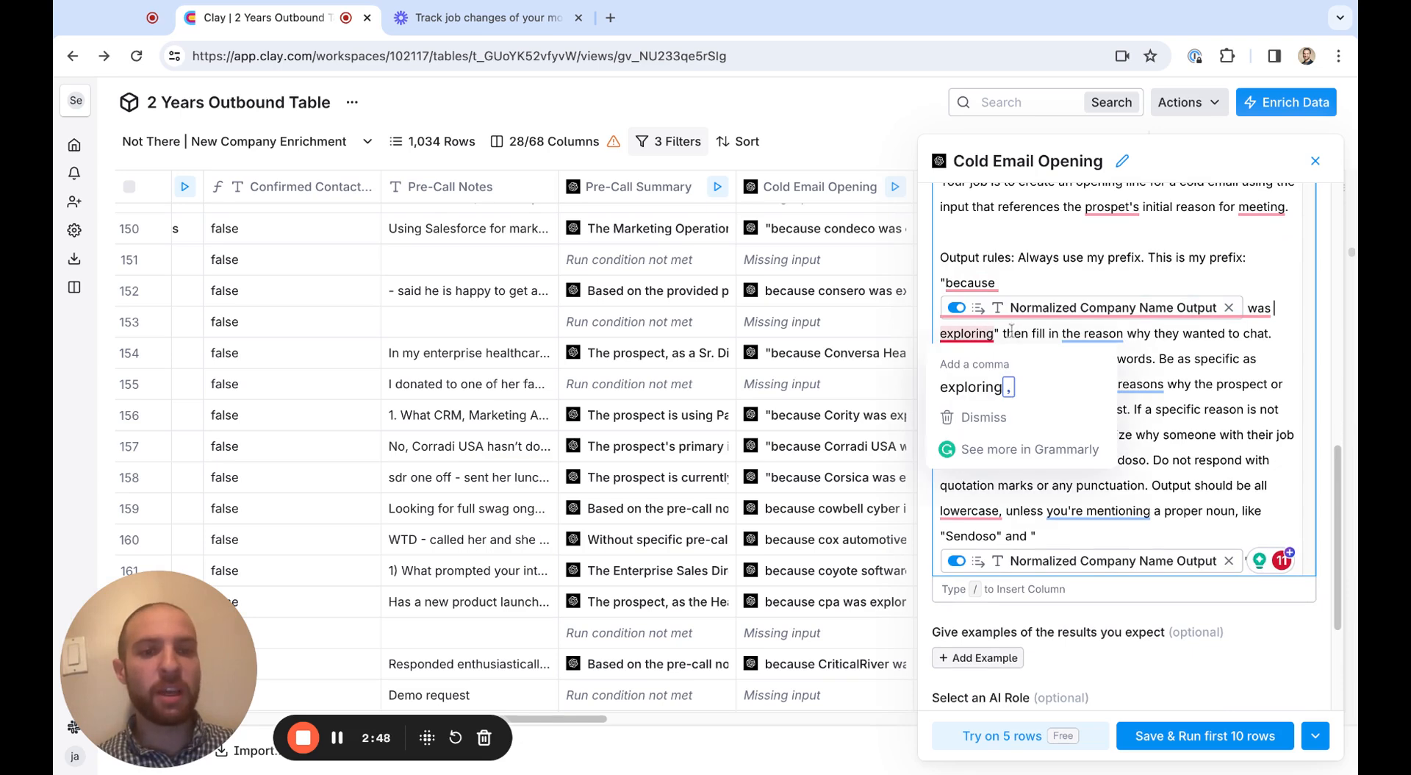
{"action": "left_click_drag", "start_coordinate": [1001, 333], "coordinate": [1127, 359]}
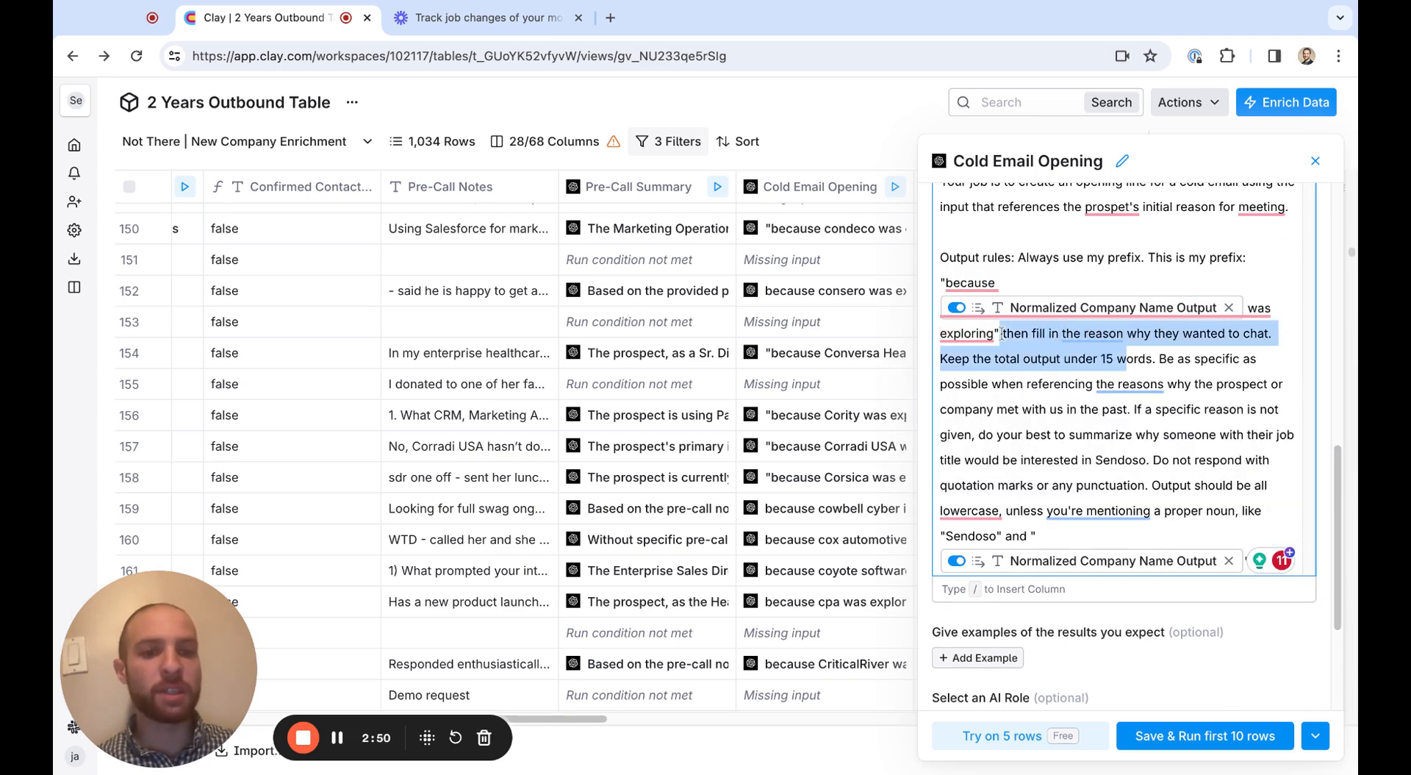
{"action": "left_click", "coordinate": [1043, 359]}
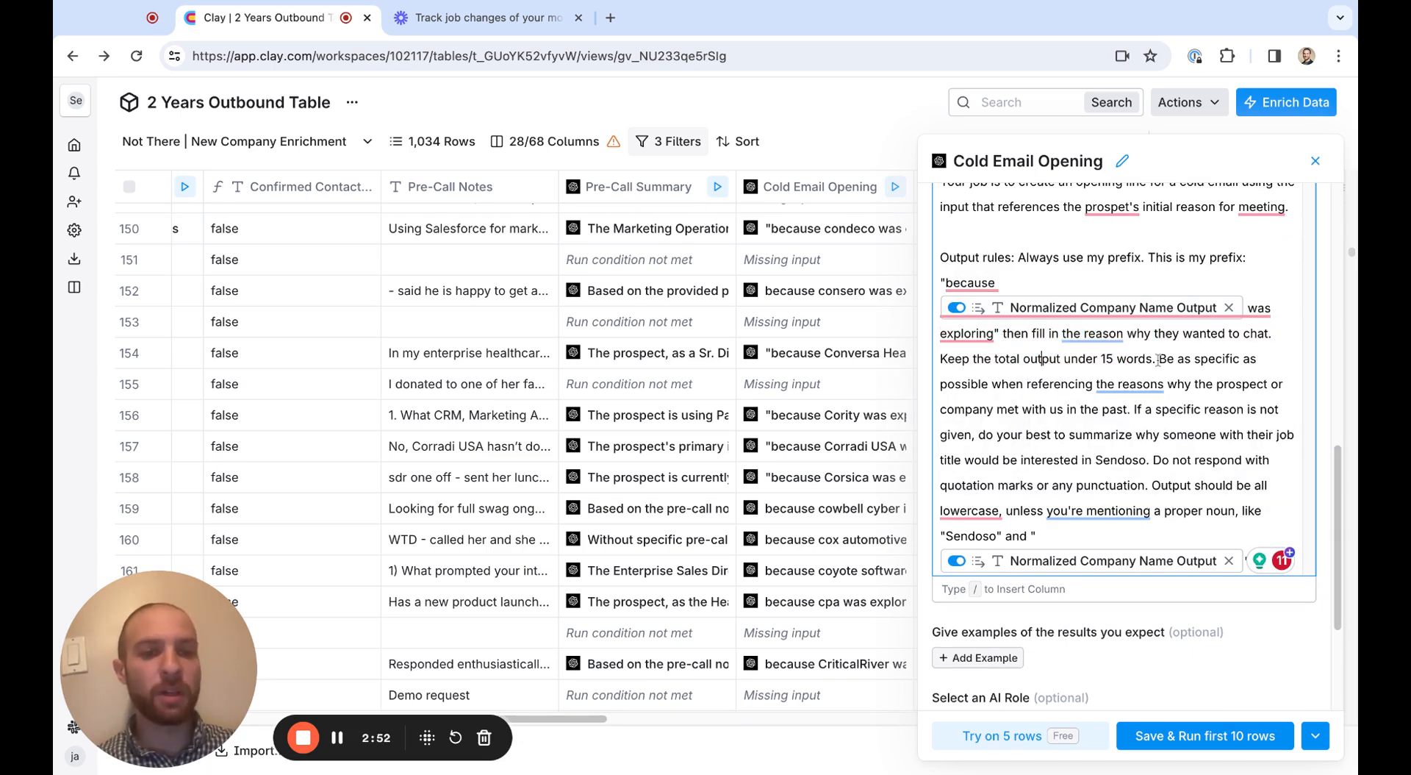
{"action": "left_click_drag", "start_coordinate": [1161, 360], "coordinate": [986, 384]}
{"action": "left_click", "coordinate": [1009, 411]}
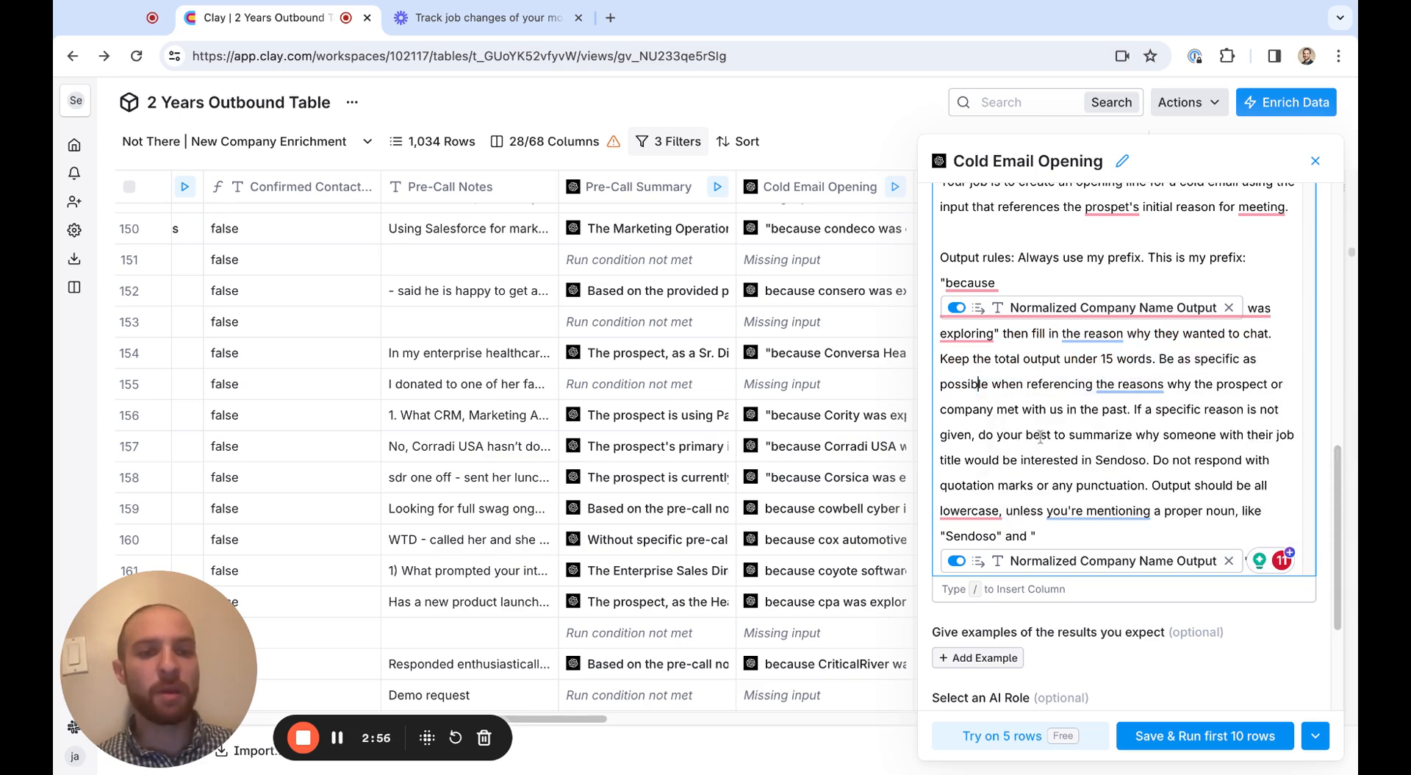
{"action": "scroll", "coordinate": [1074, 425], "scroll_direction": "down", "scroll_amount": 1}
{"action": "scroll", "coordinate": [1074, 424], "scroll_direction": "up", "scroll_amount": 1}
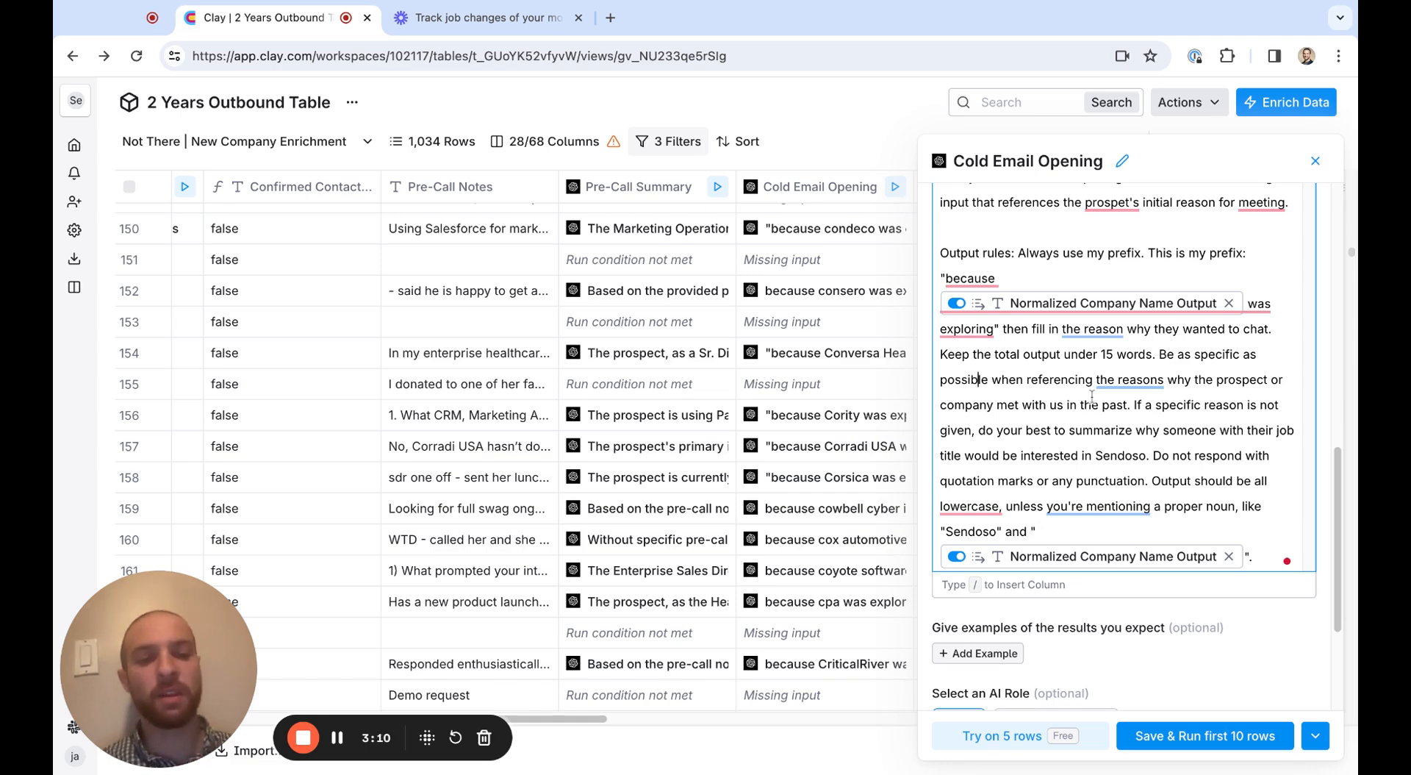
{"action": "left_click", "coordinate": [1315, 160]}
Read the generated Cold Email Opening responses of rows 156 to 159, 161 and 162 in their cell details
{"action": "left_click", "coordinate": [816, 415]}
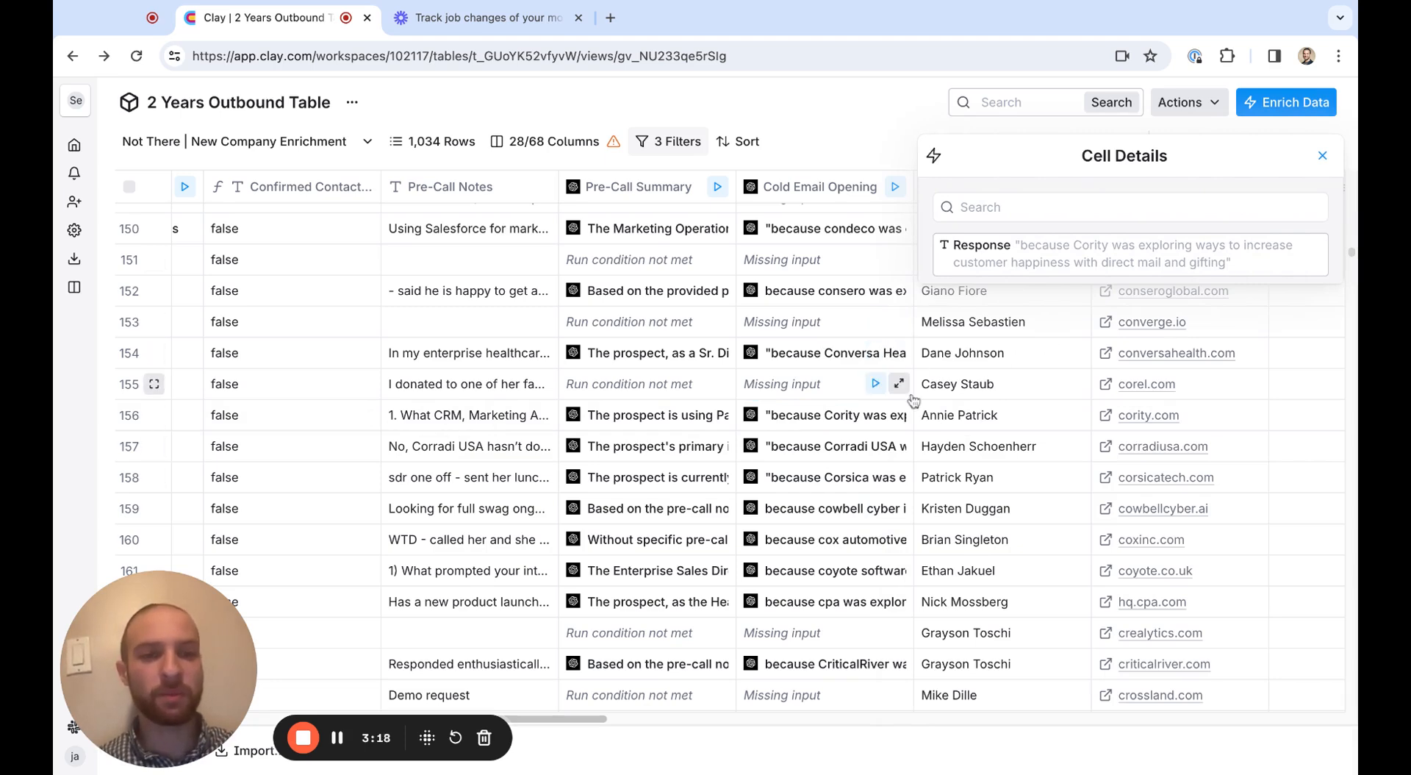
{"action": "left_click", "coordinate": [797, 447]}
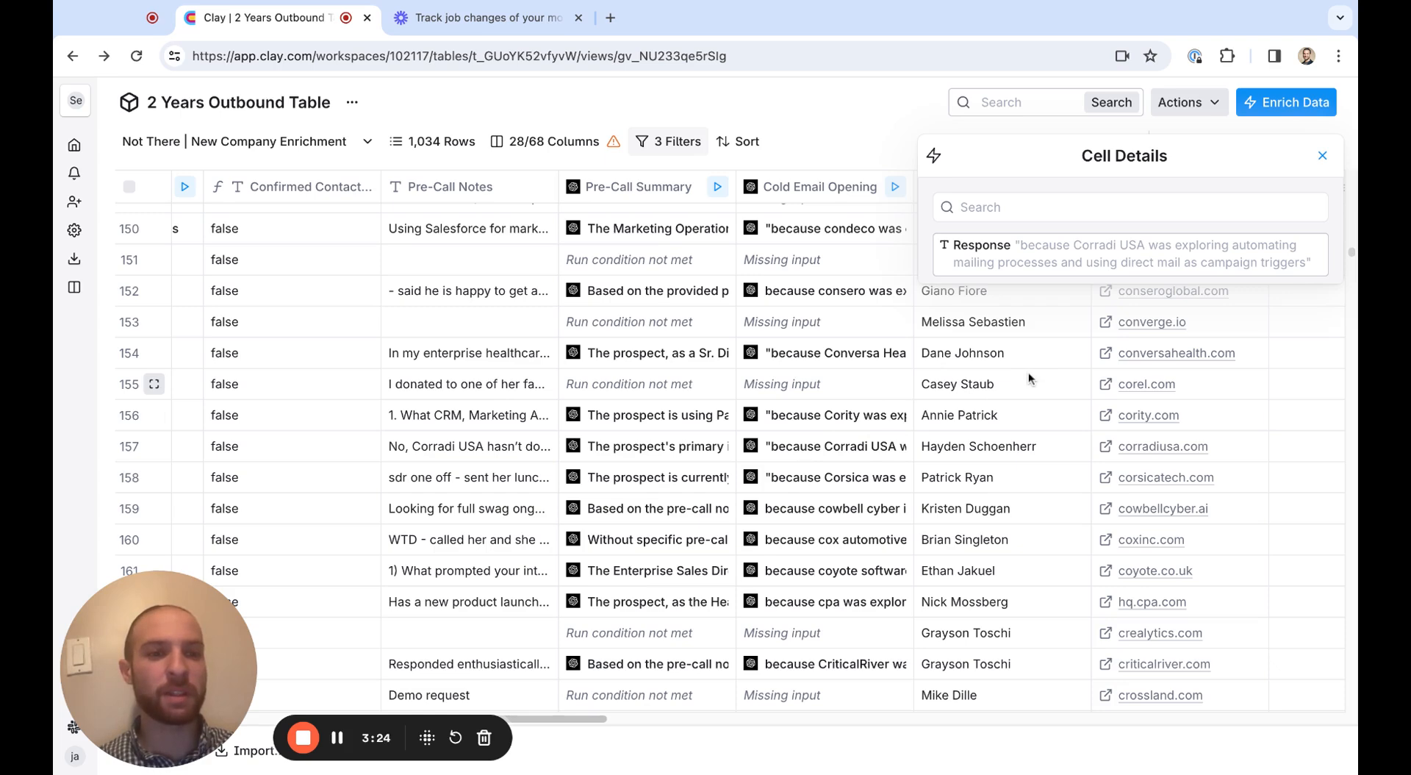
{"action": "left_click", "coordinate": [814, 488]}
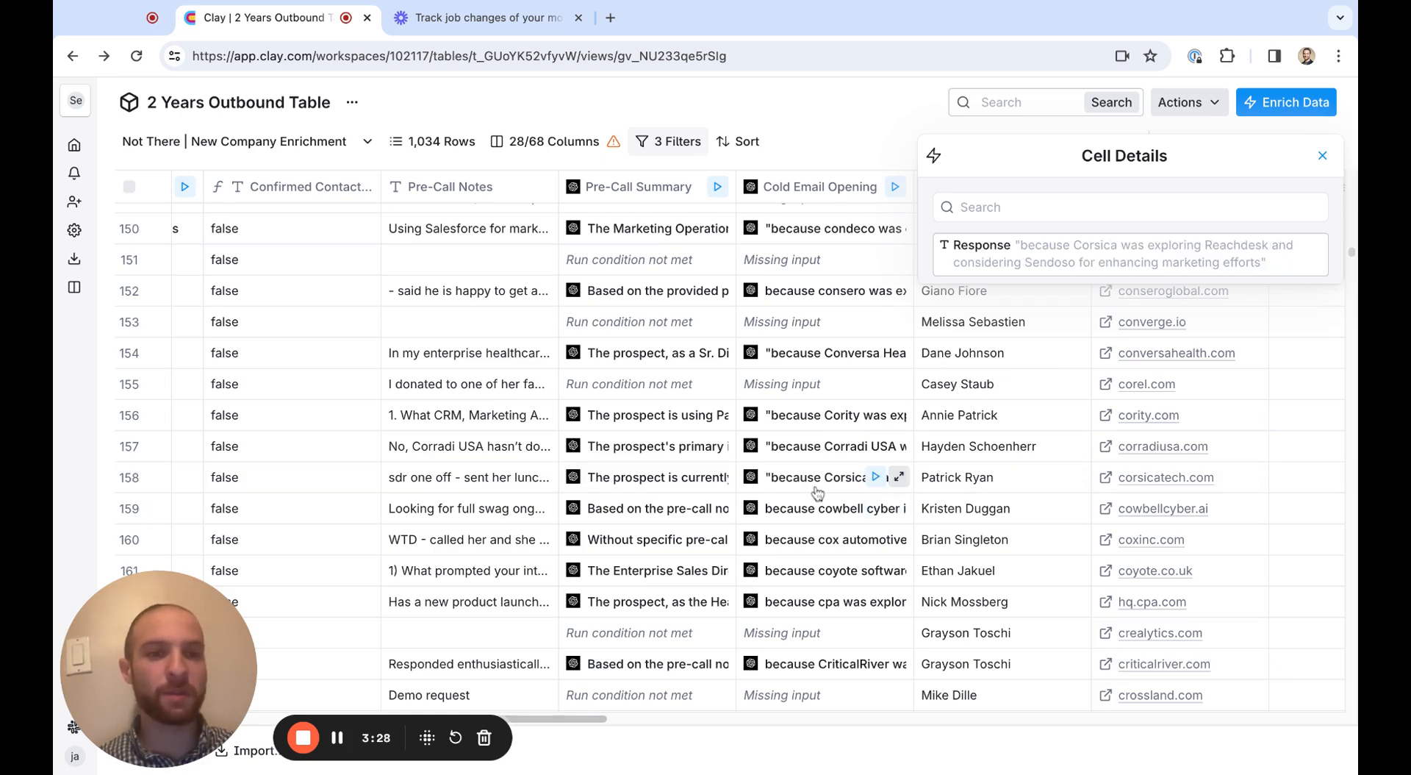
{"action": "left_click", "coordinate": [816, 507]}
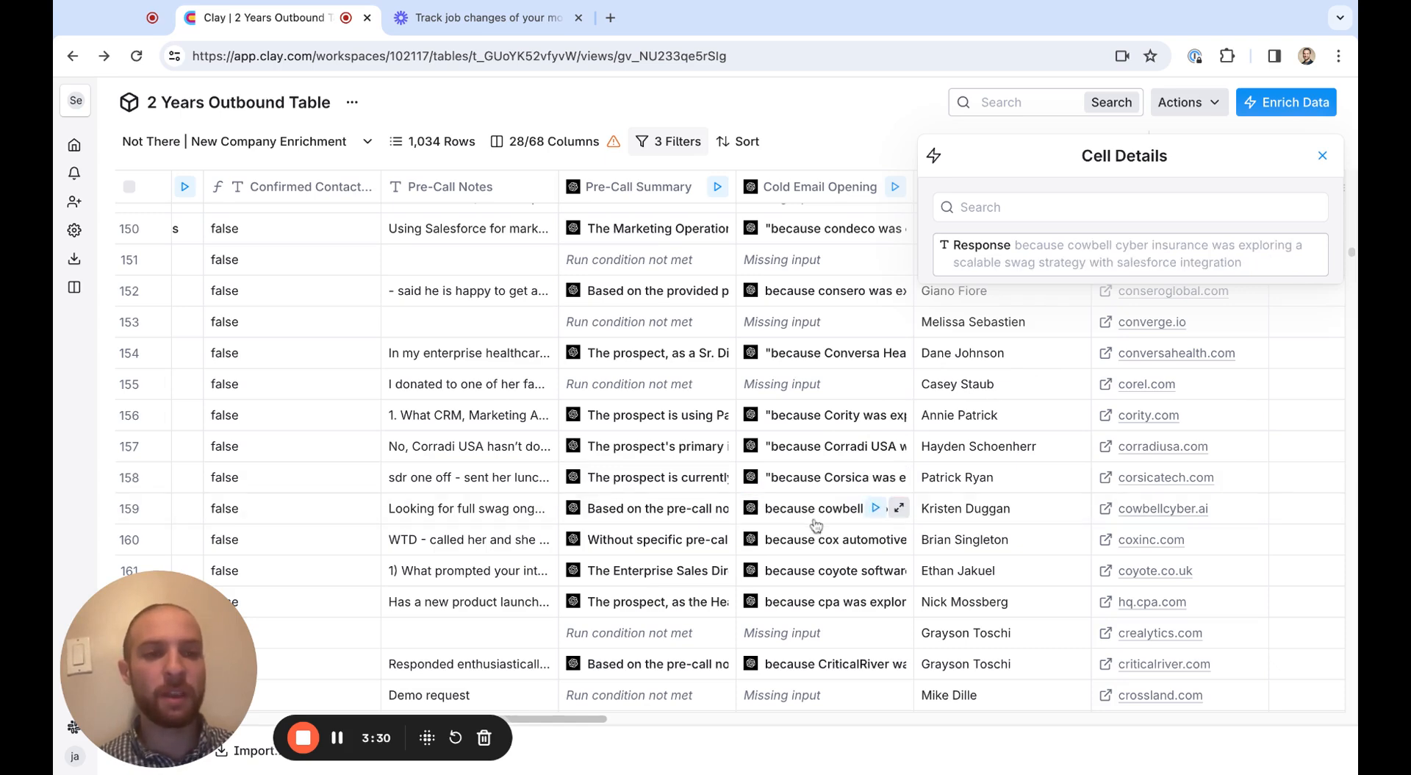
{"action": "left_click", "coordinate": [808, 570]}
{"action": "left_click", "coordinate": [810, 604]}
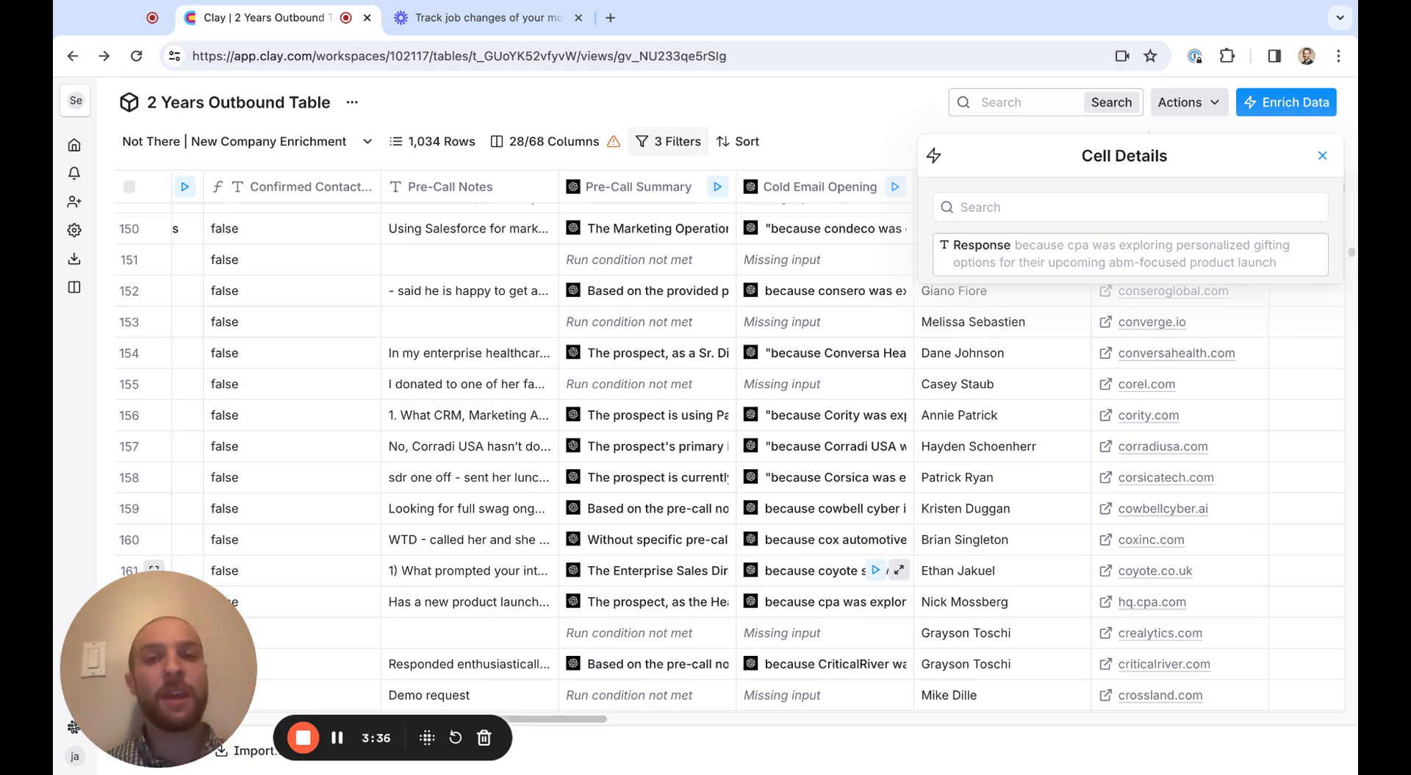
Highlight the Opp Owner Full name cells of rows 151 to 162 and the New Normal Co Name cells of rows 151 to 156
{"action": "scroll", "coordinate": [857, 572], "scroll_direction": "right", "scroll_amount": 5}
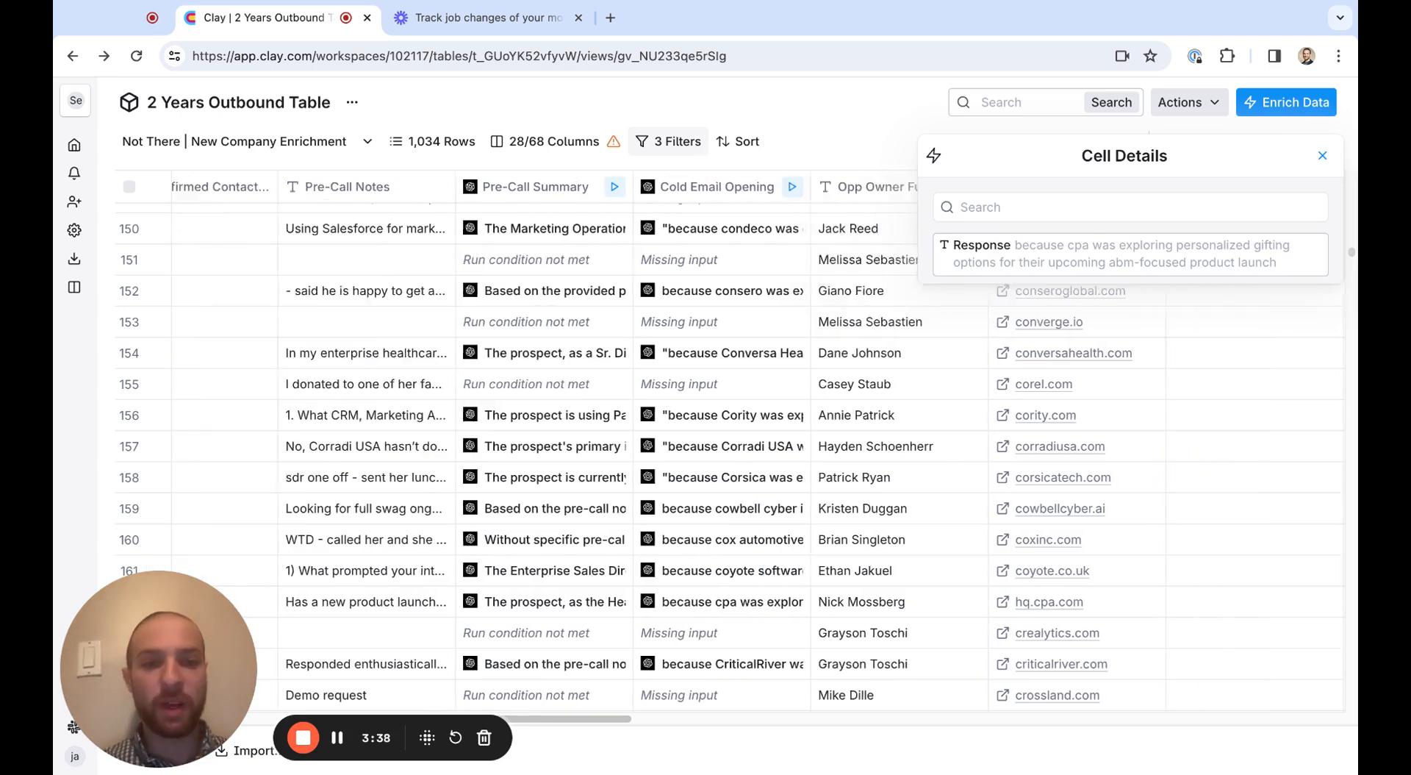
{"action": "left_click_drag", "start_coordinate": [601, 255], "coordinate": [602, 601]}
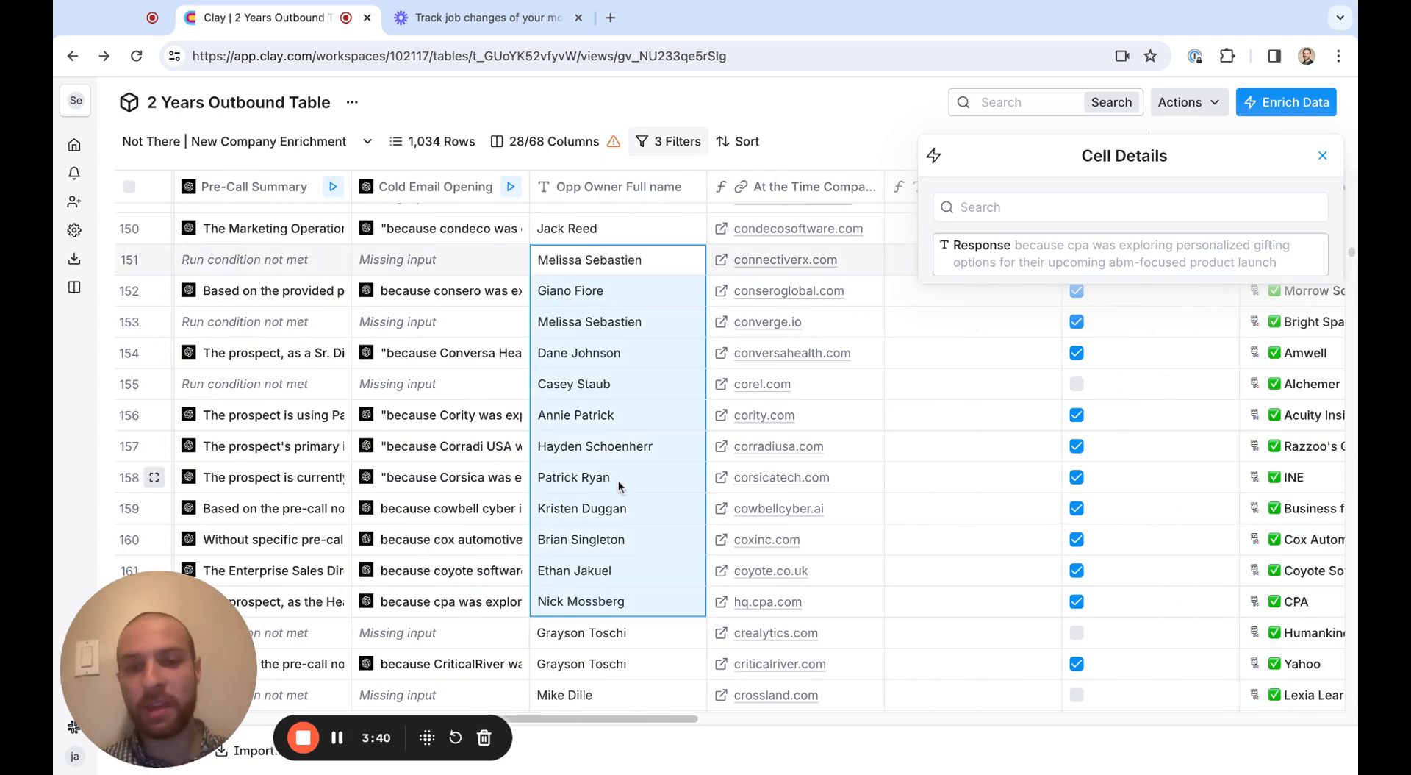
{"action": "scroll", "coordinate": [631, 443], "scroll_direction": "right", "scroll_amount": 7}
{"action": "scroll", "coordinate": [621, 293], "scroll_direction": "up", "scroll_amount": 2}
{"action": "scroll", "coordinate": [620, 293], "scroll_direction": "down", "scroll_amount": 2}
{"action": "scroll", "coordinate": [620, 293], "scroll_direction": "right", "scroll_amount": 5}
{"action": "left_click_drag", "start_coordinate": [630, 235], "coordinate": [625, 443]}
Examine the Find Work Email, Validate Email and sequencing columns, return to the first columns and close the cell details
{"action": "scroll", "coordinate": [599, 374], "scroll_direction": "right", "scroll_amount": 3}
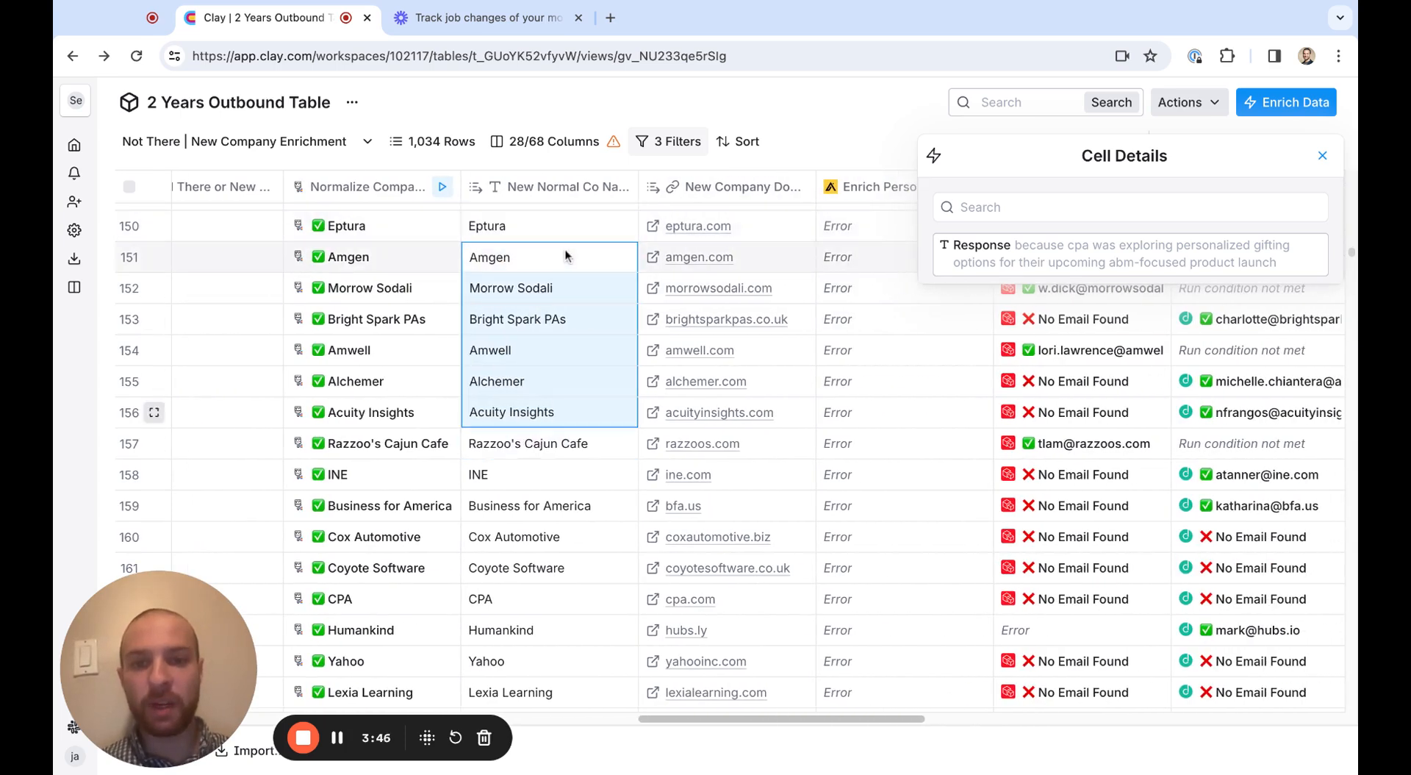
{"action": "scroll", "coordinate": [599, 373], "scroll_direction": "right", "scroll_amount": 4}
{"action": "scroll", "coordinate": [831, 388], "scroll_direction": "right", "scroll_amount": 10}
{"action": "scroll", "coordinate": [831, 387], "scroll_direction": "right", "scroll_amount": 10}
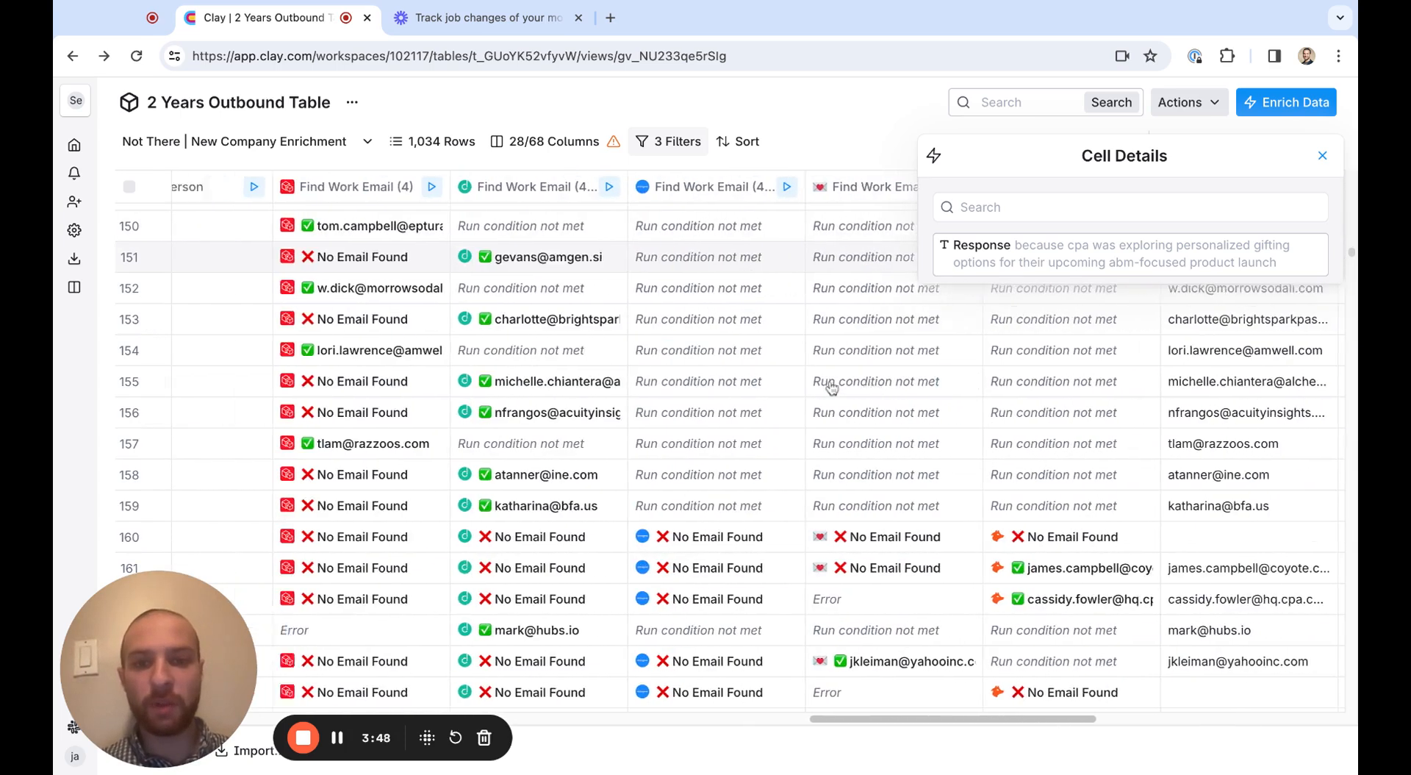
{"action": "scroll", "coordinate": [663, 364], "scroll_direction": "right", "scroll_amount": 3}
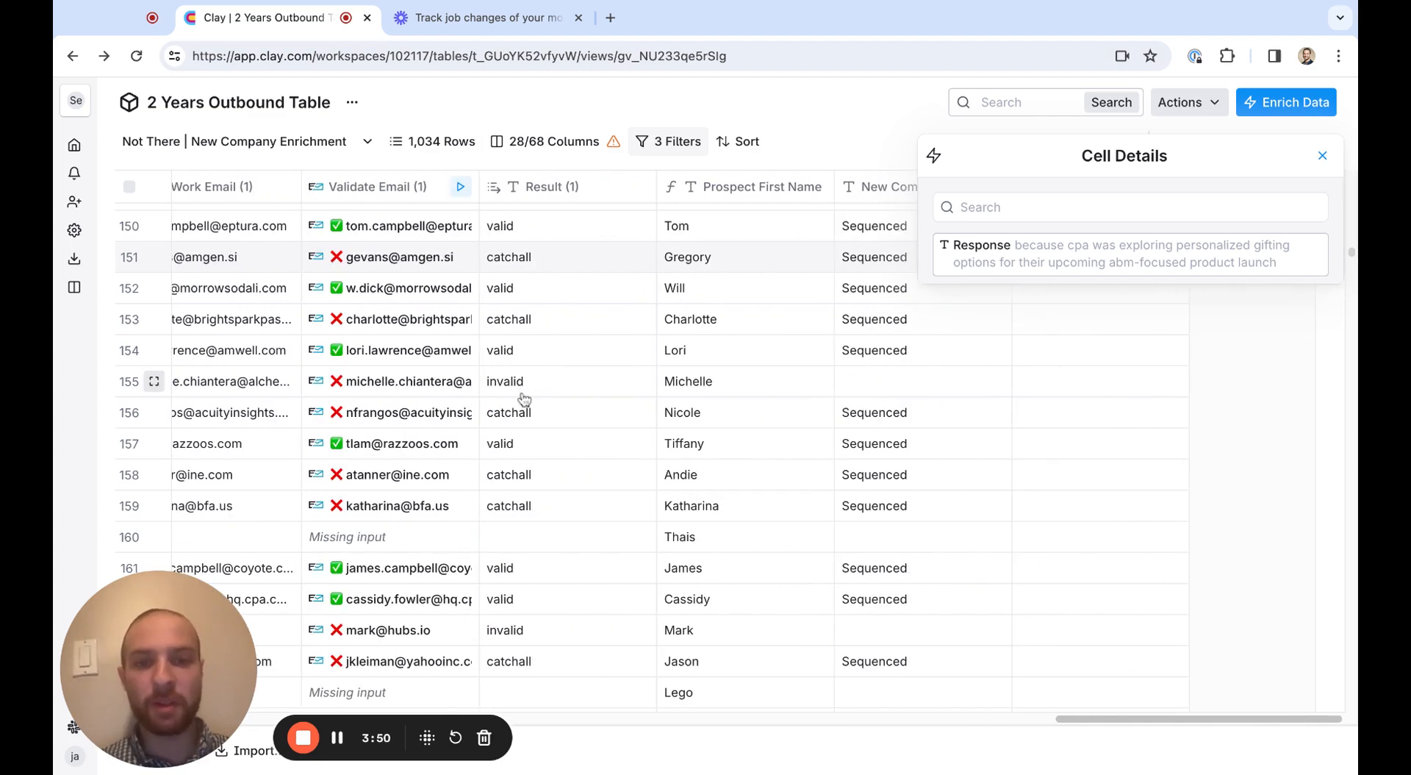
{"action": "scroll", "coordinate": [663, 364], "scroll_direction": "left", "scroll_amount": 15}
{"action": "scroll", "coordinate": [663, 364], "scroll_direction": "left", "scroll_amount": 15}
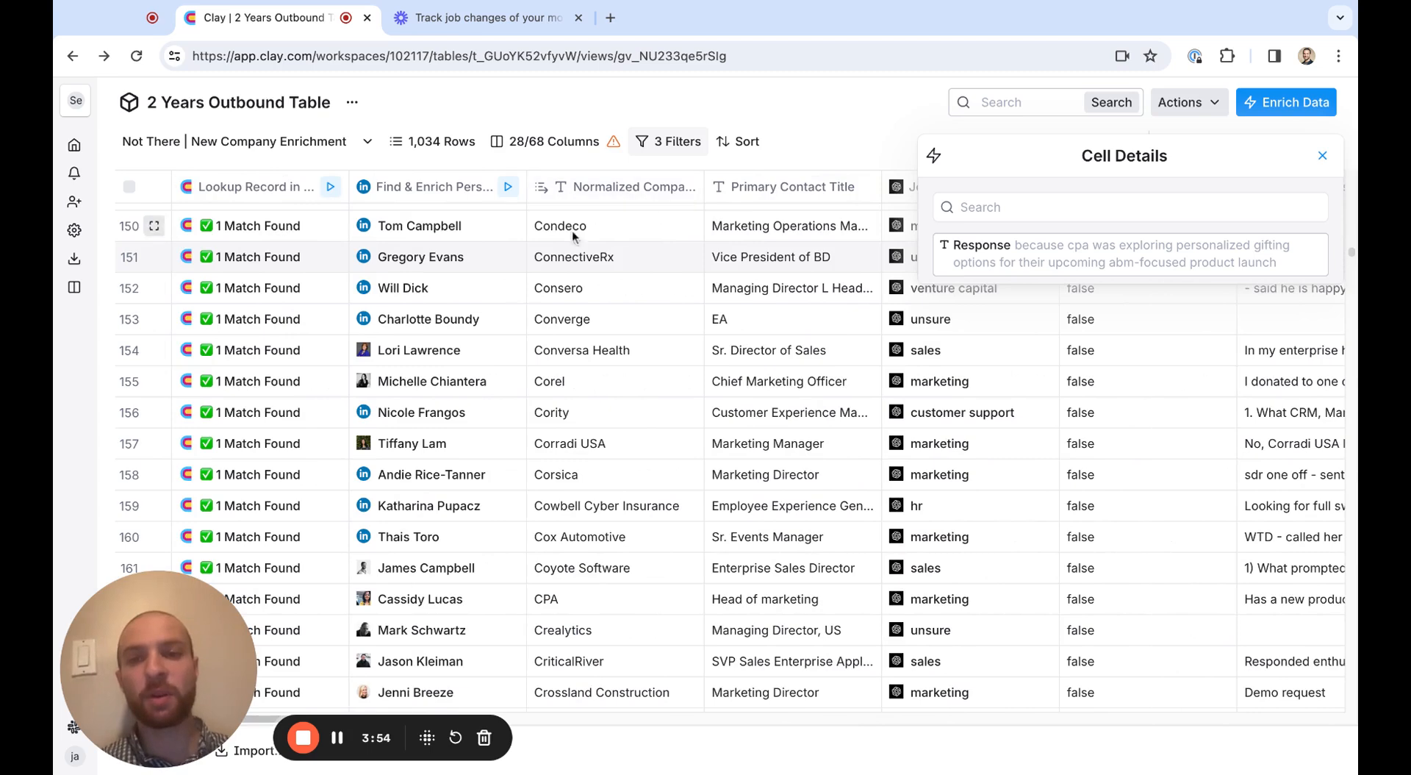
{"action": "left_click", "coordinate": [1323, 155]}
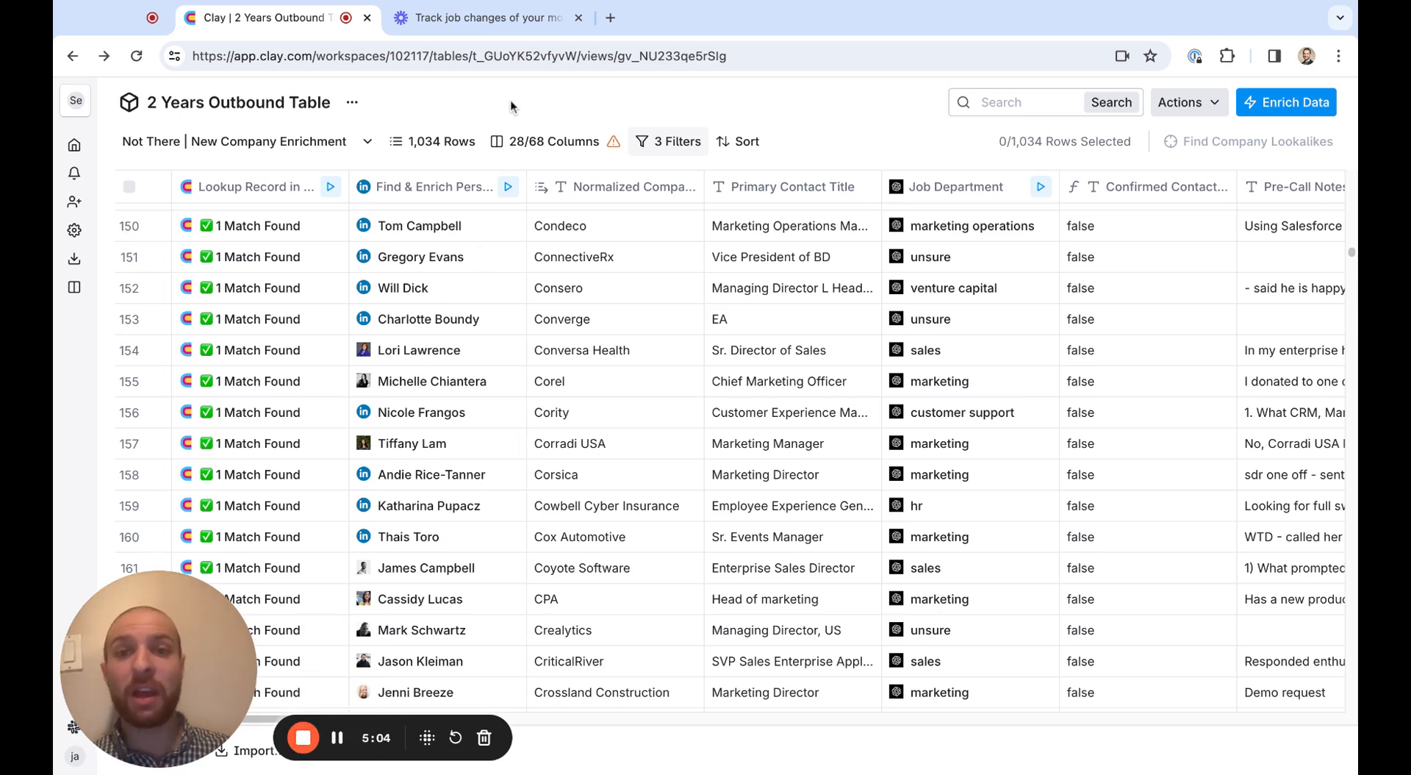
{"action": "left_click", "coordinate": [610, 18]}
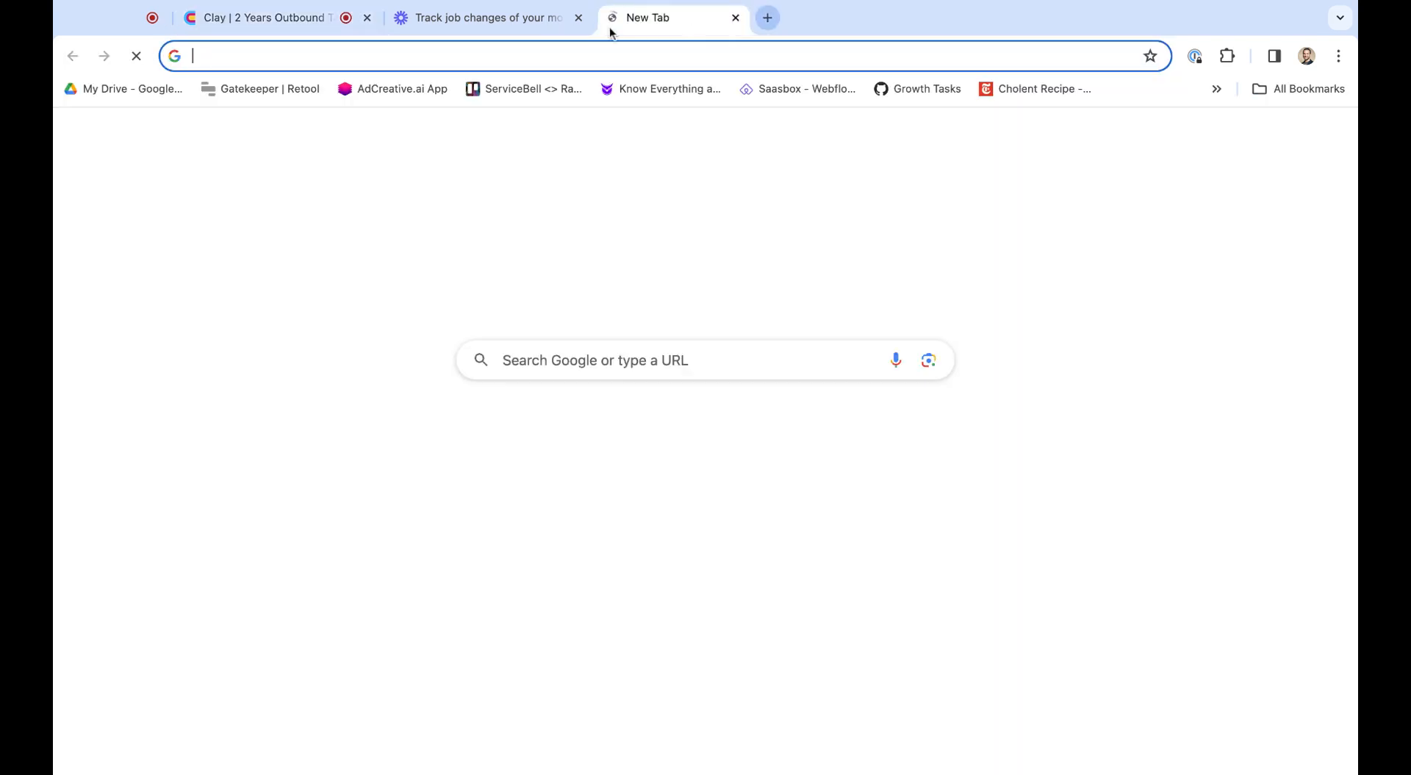
{"action": "type", "text": "scul"}
{"action": "key", "text": "Return"}
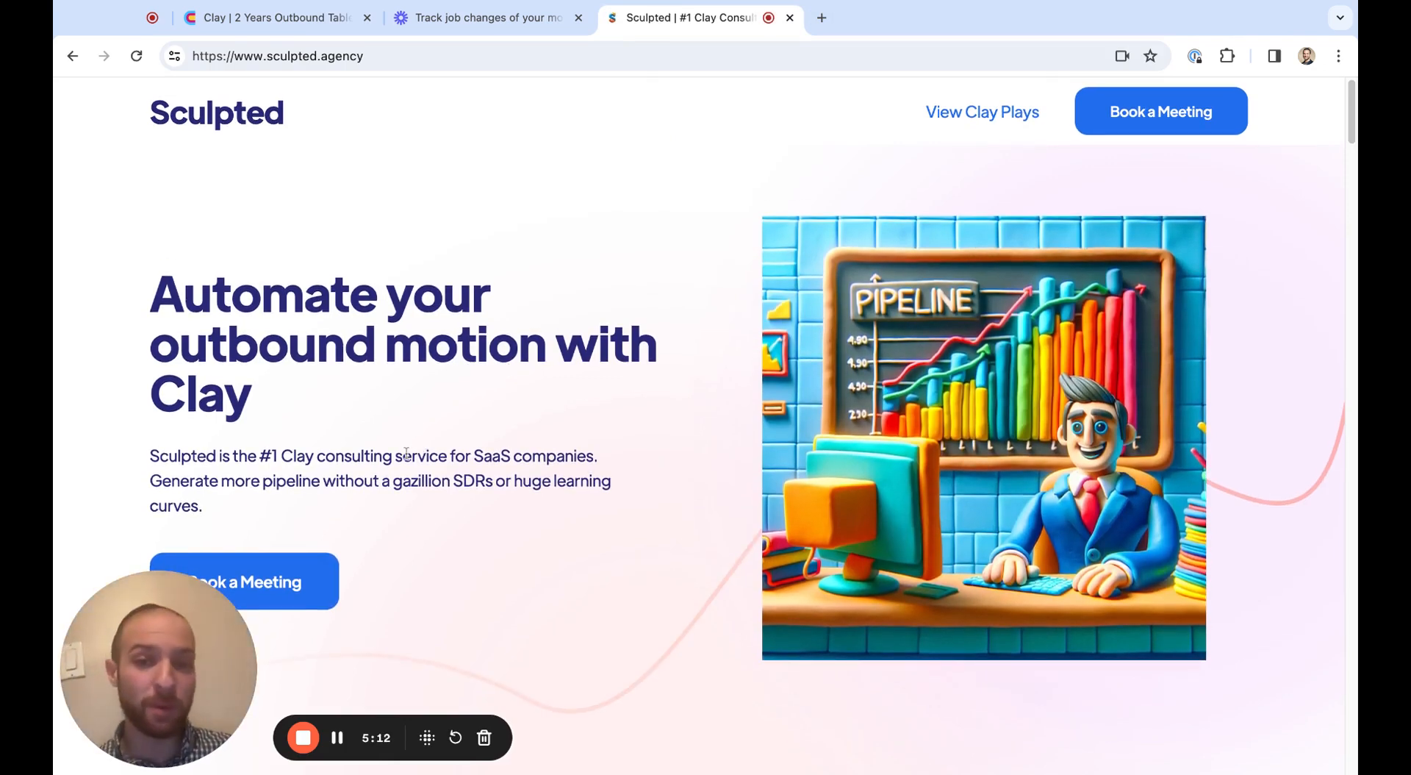
Look through the Sculpted home page's sections on outbound and pipeline generation and return to its opening banner
{"action": "scroll", "coordinate": [432, 494], "scroll_direction": "down", "scroll_amount": 3}
{"action": "scroll", "coordinate": [432, 493], "scroll_direction": "down", "scroll_amount": 10}
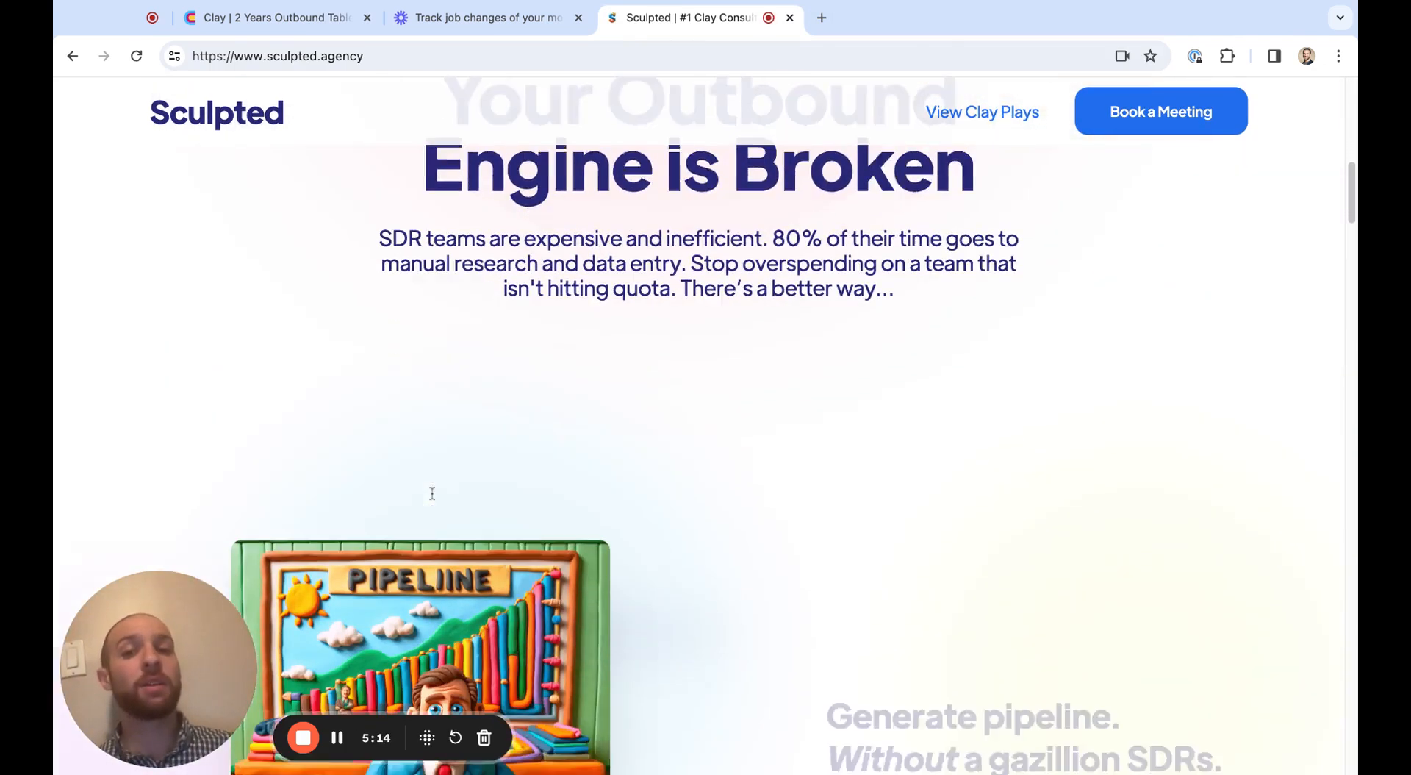
{"action": "scroll", "coordinate": [432, 493], "scroll_direction": "down", "scroll_amount": 10}
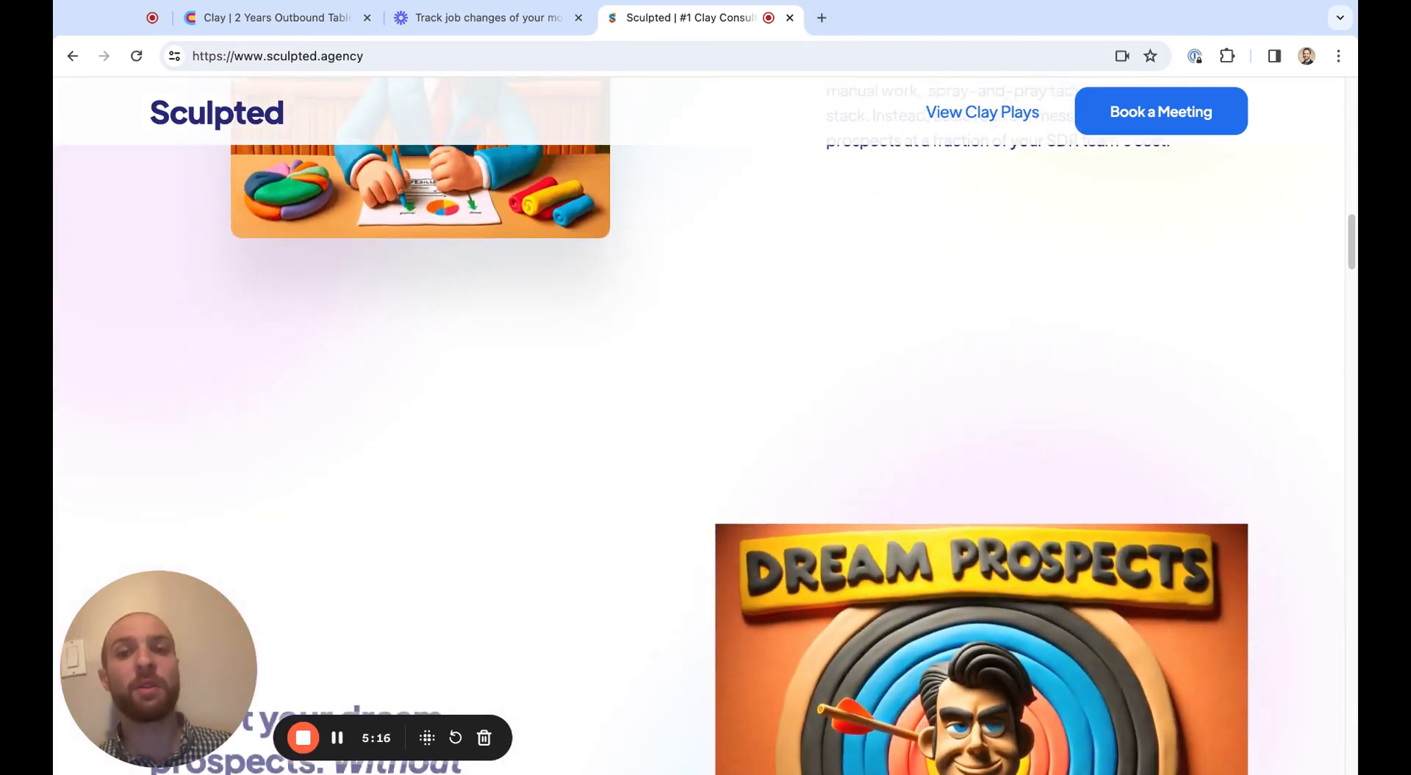
{"action": "scroll", "coordinate": [432, 494], "scroll_direction": "up", "scroll_amount": 10}
{"action": "scroll", "coordinate": [698, 426], "scroll_direction": "up", "scroll_amount": 15}
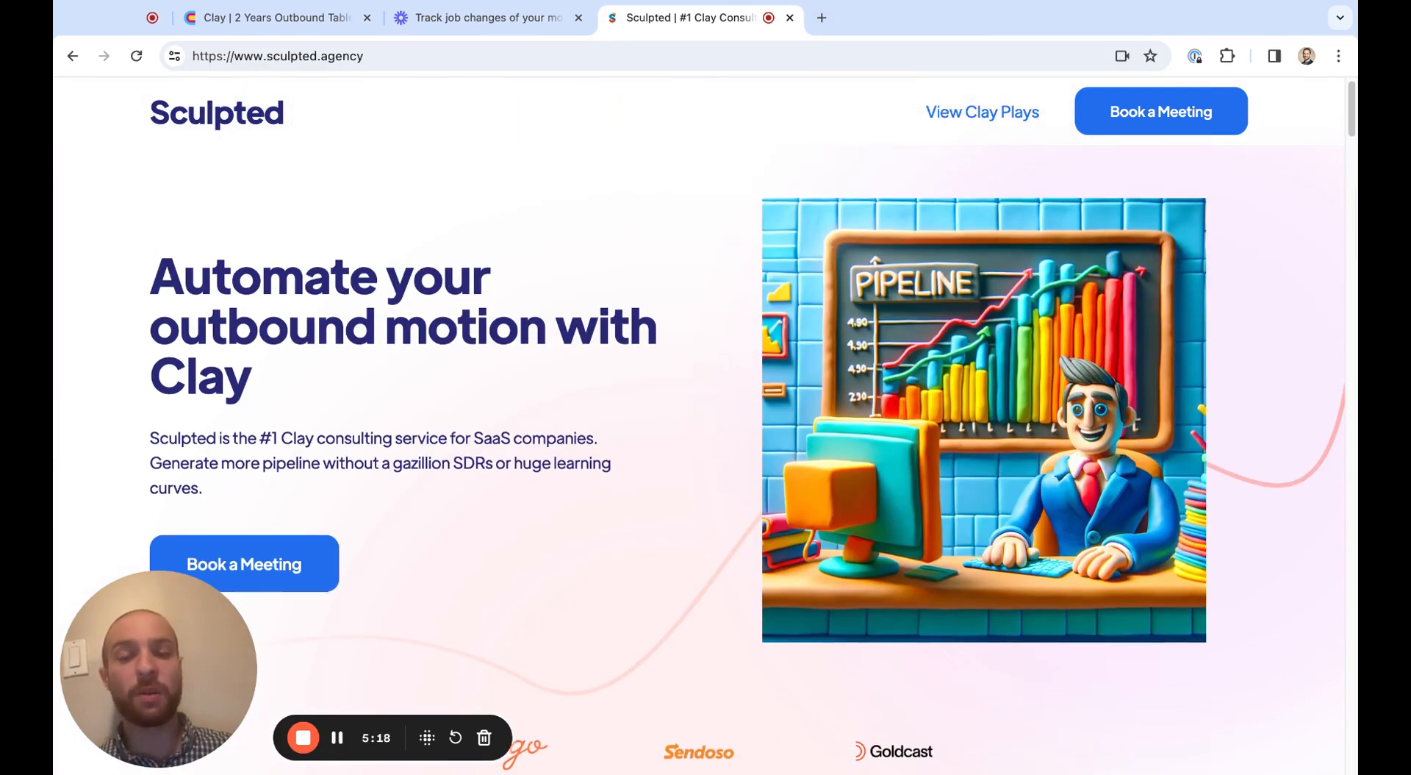
{"action": "scroll", "coordinate": [699, 426], "scroll_direction": "down", "scroll_amount": 2}
{"action": "scroll", "coordinate": [698, 427], "scroll_direction": "up", "scroll_amount": 2}
{"action": "scroll", "coordinate": [698, 426], "scroll_direction": "down", "scroll_amount": 3}
{"action": "scroll", "coordinate": [699, 426], "scroll_direction": "up", "scroll_amount": 3}
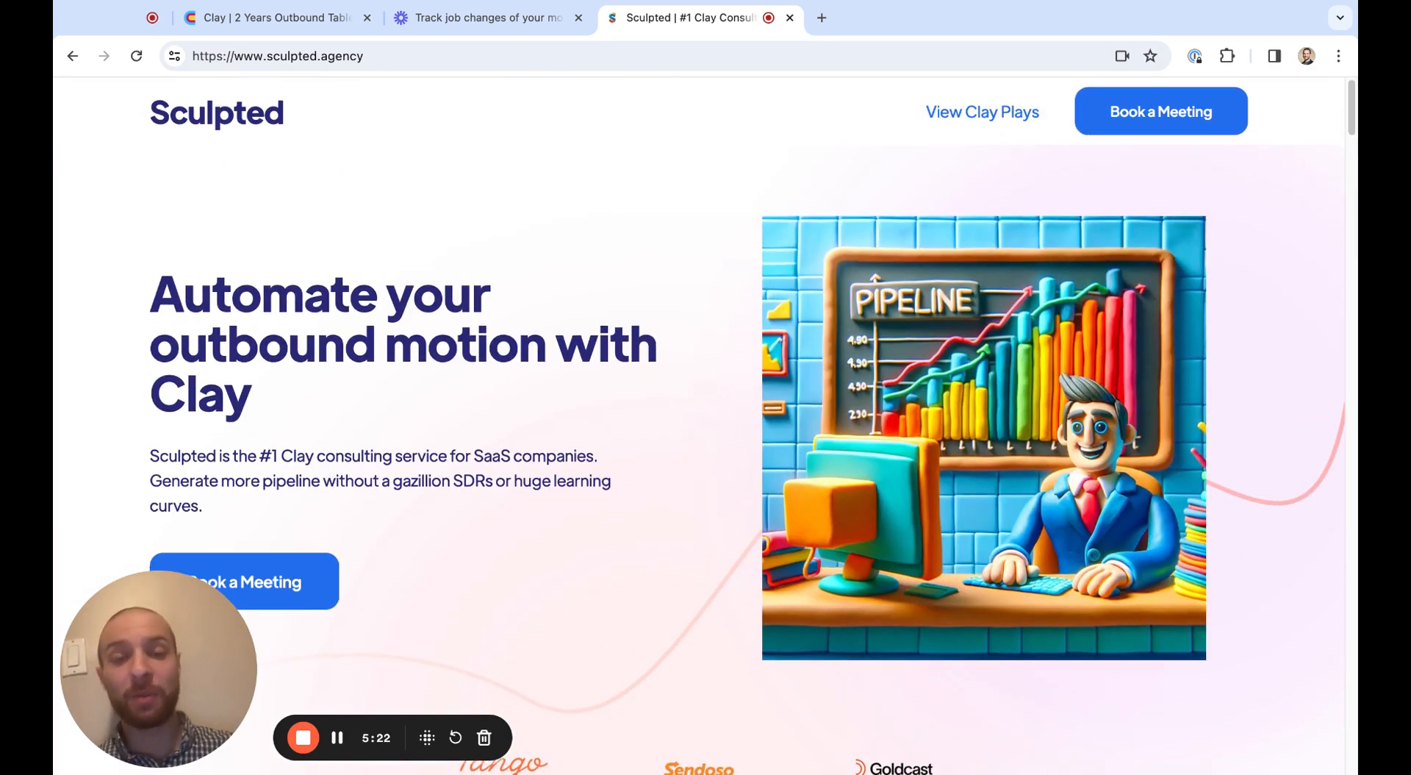